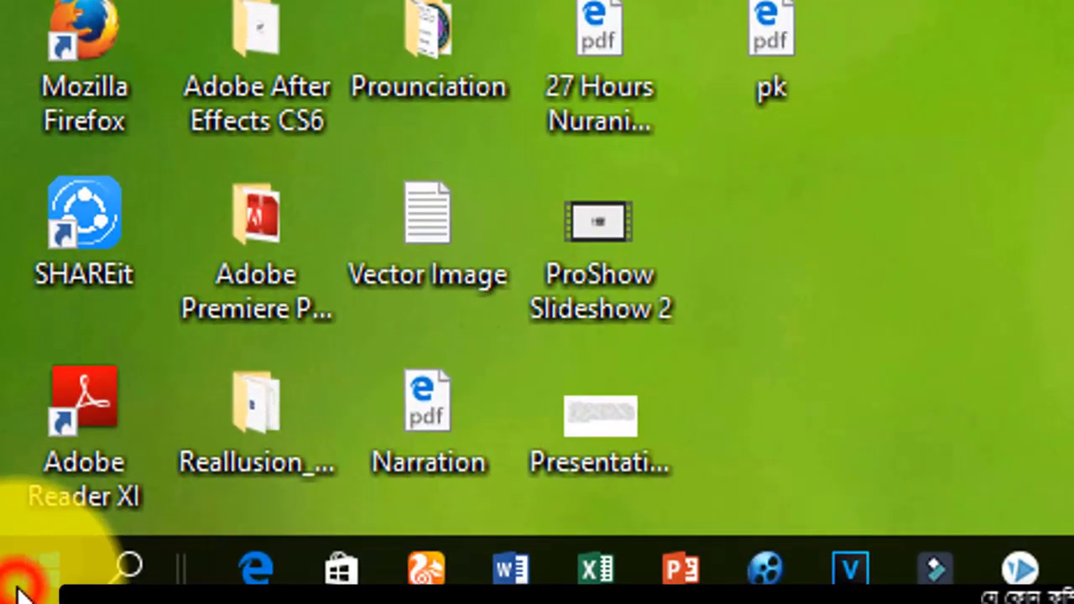
# Launch PowerPoint 2013 from the Start menu's Office 2013 folder, start a blank presentation, then close it
pyautogui.click(17, 590)
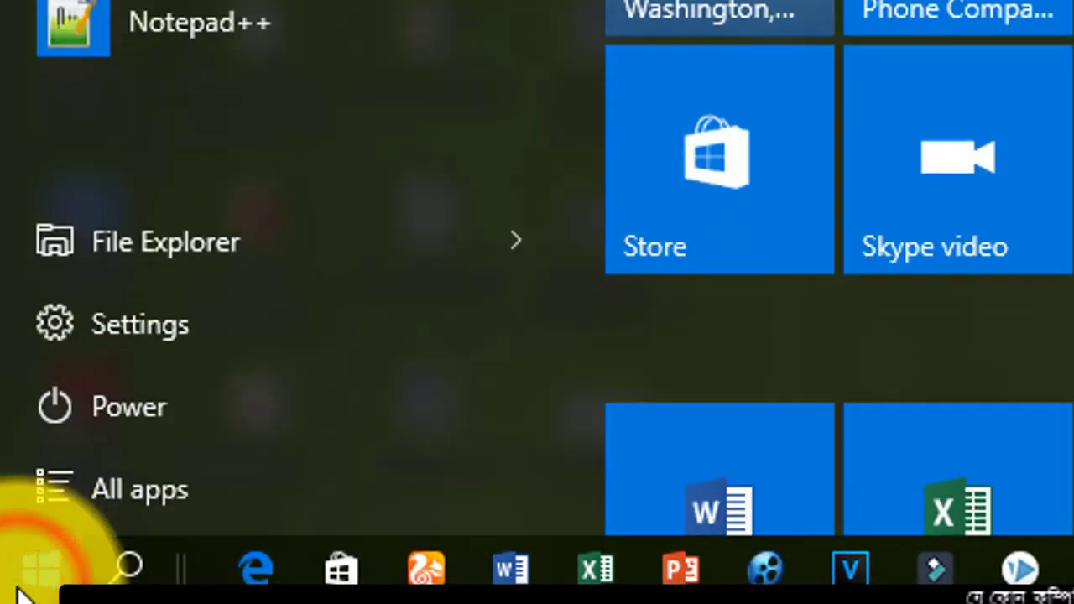
pyautogui.click(211, 494)
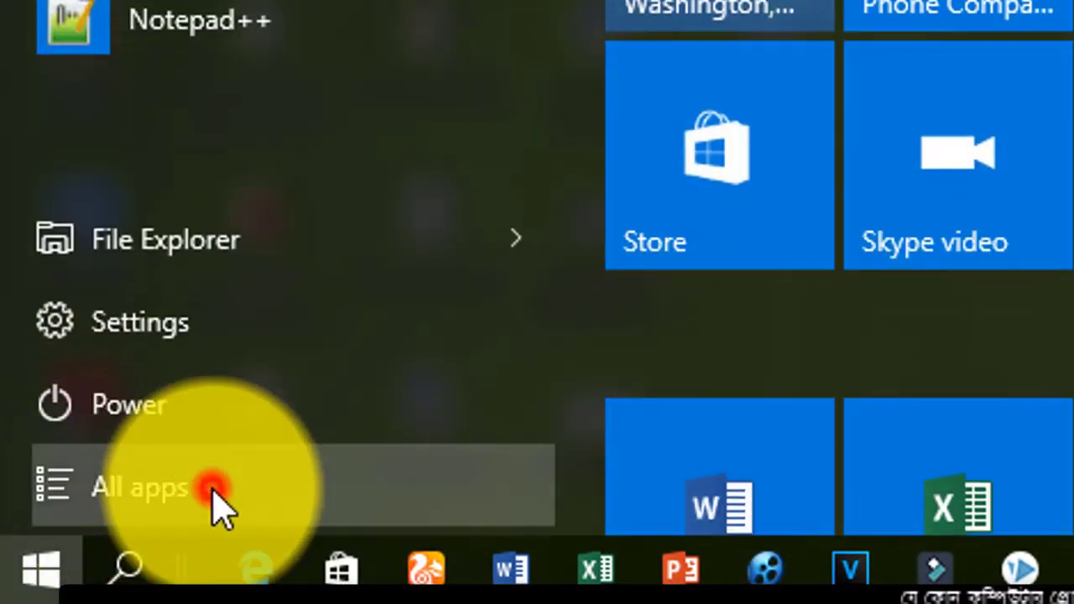
pyautogui.scroll(-3, 276, 96)
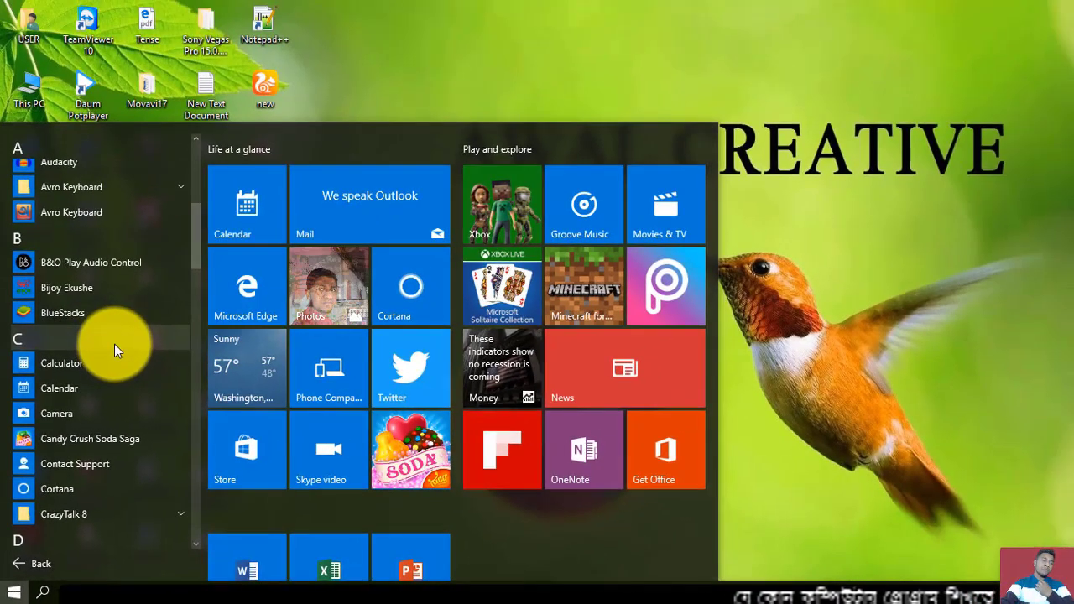
pyautogui.scroll(-5, 83, 308)
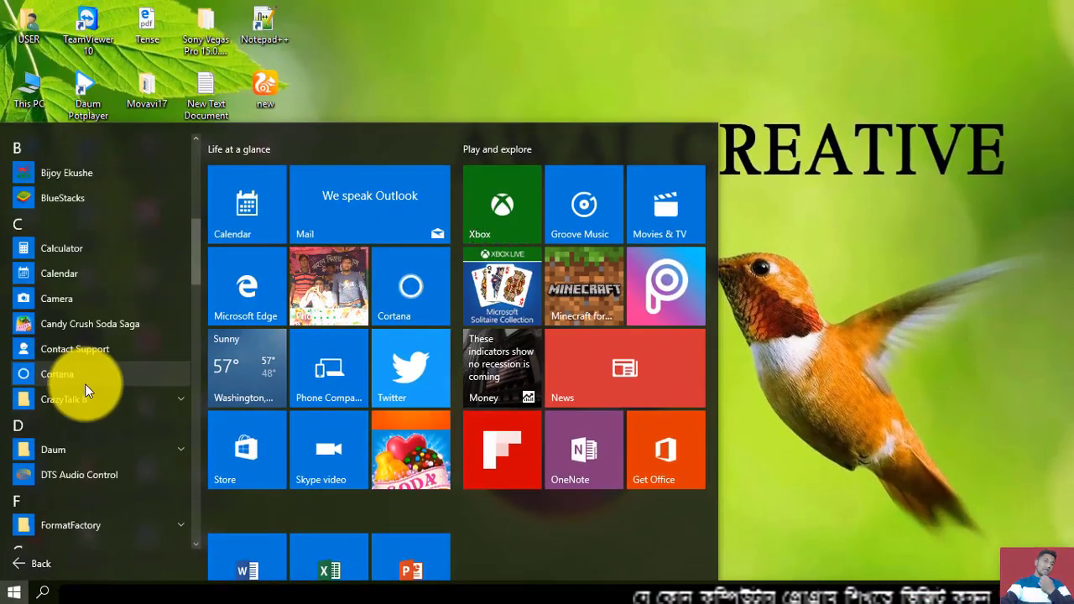
pyautogui.scroll(-5, 91, 406)
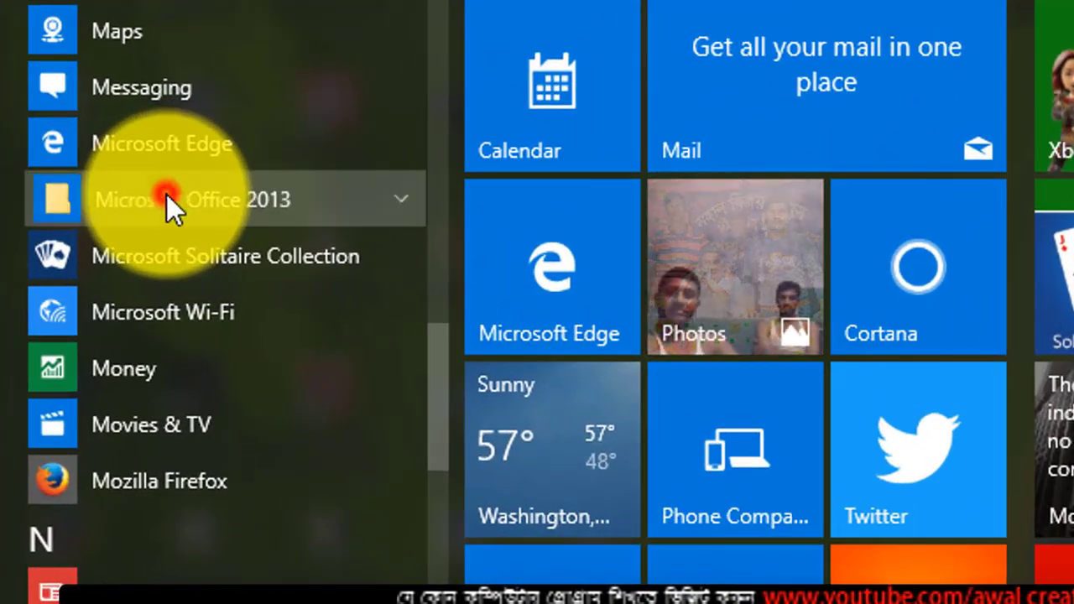
pyautogui.click(95, 247)
pyautogui.scroll(-3, 270, 335)
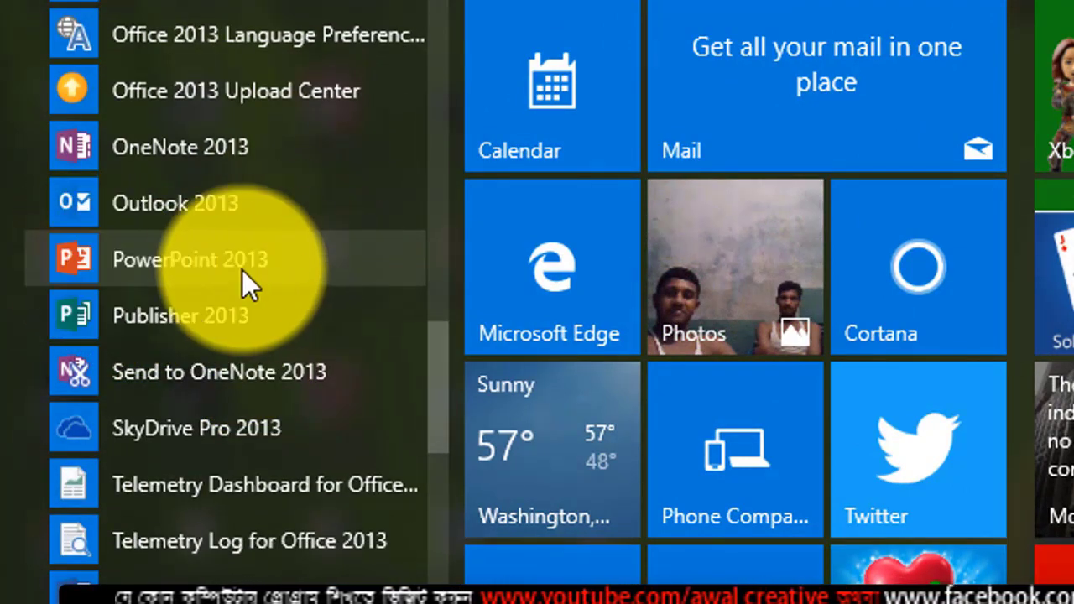
pyautogui.scroll(3, 177, 78)
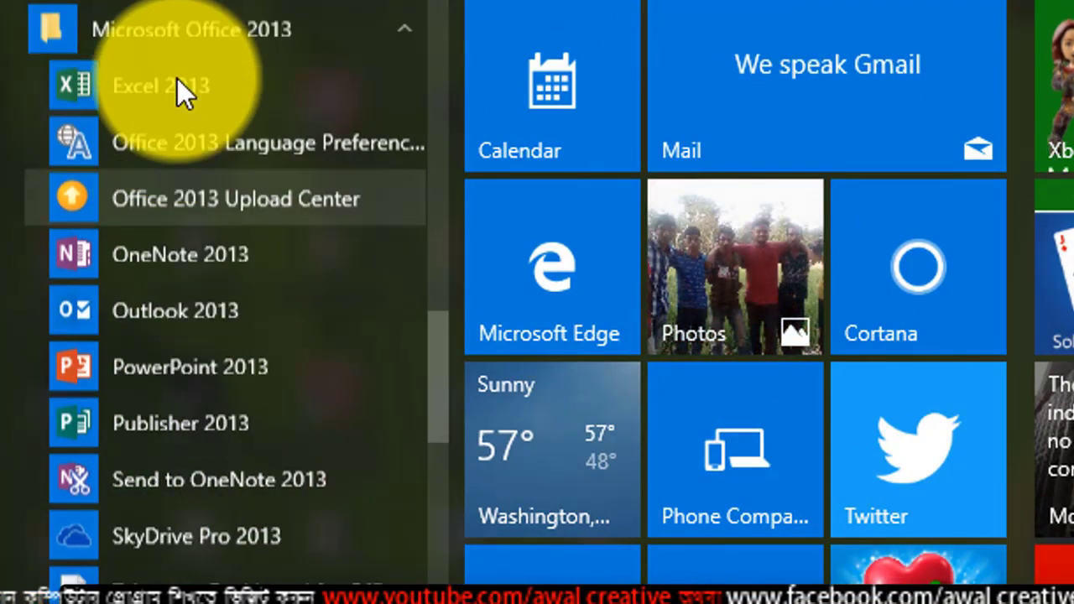
pyautogui.scroll(-4, 339, 340)
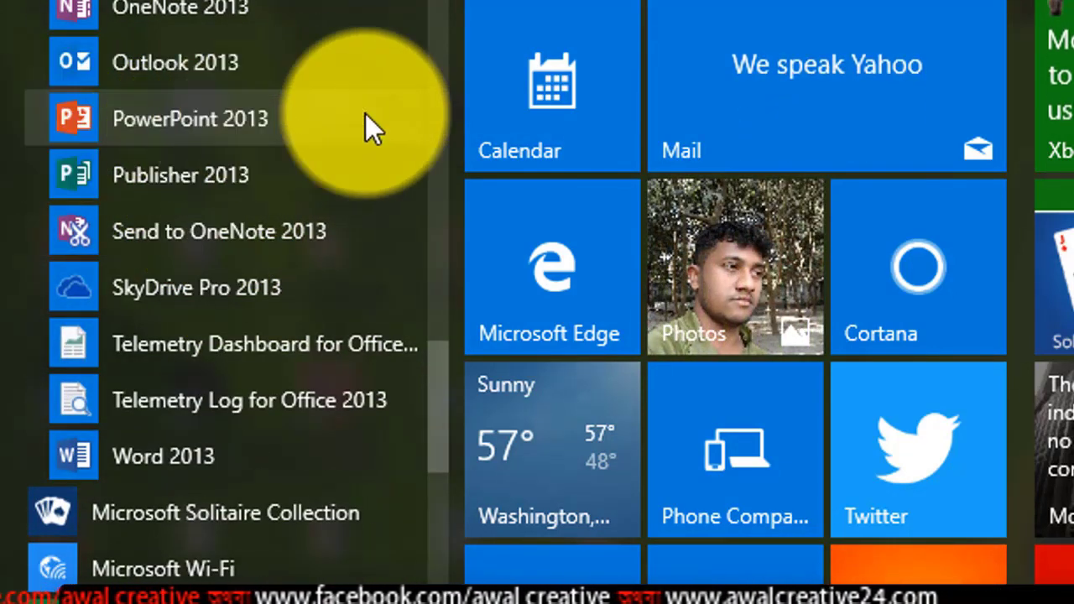
pyautogui.click(184, 122)
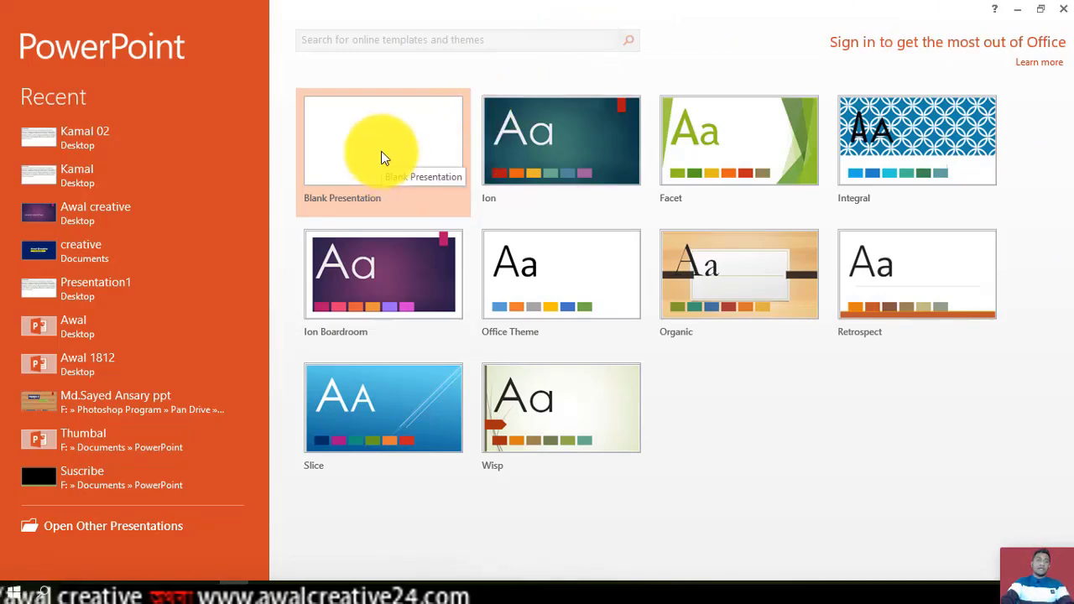
pyautogui.click(420, 161)
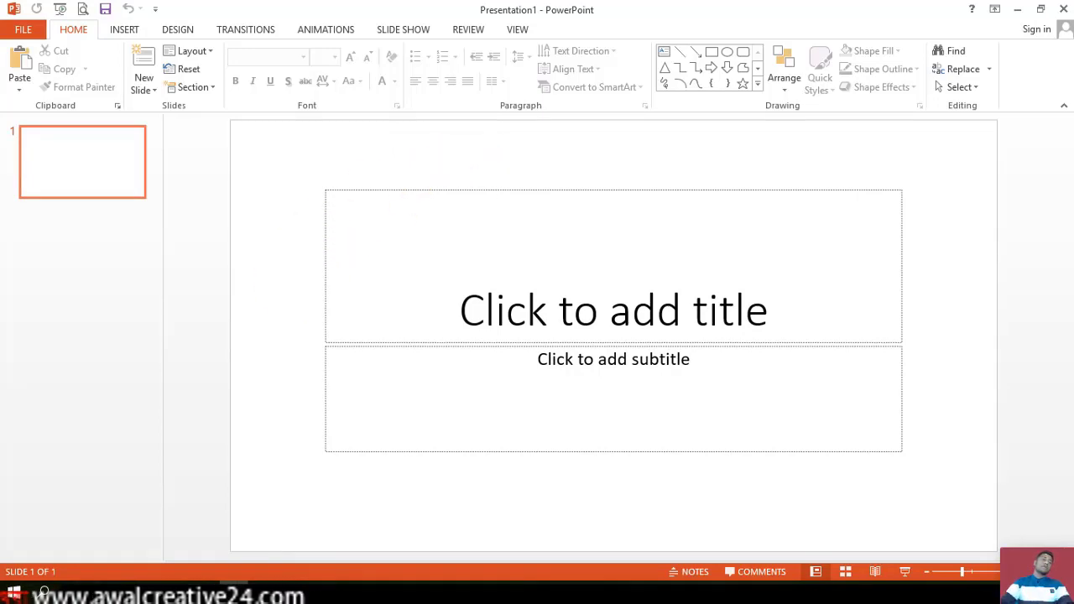
pyautogui.click(1067, 7)
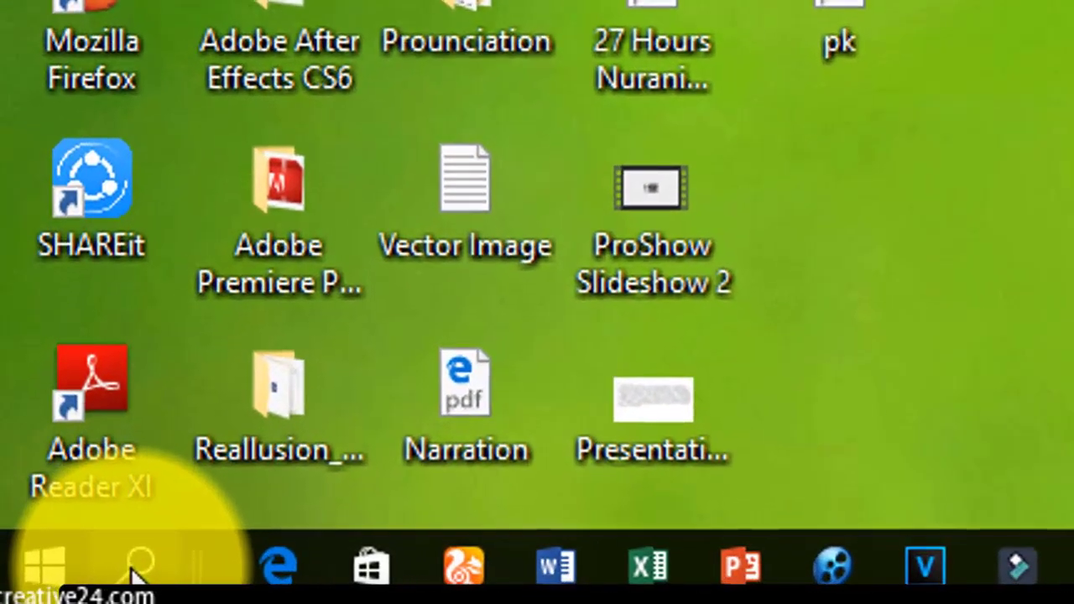
# Launch PowerPoint 2013 via Windows search for 'powe', start a blank presentation, then close it
pyautogui.click(42, 593)
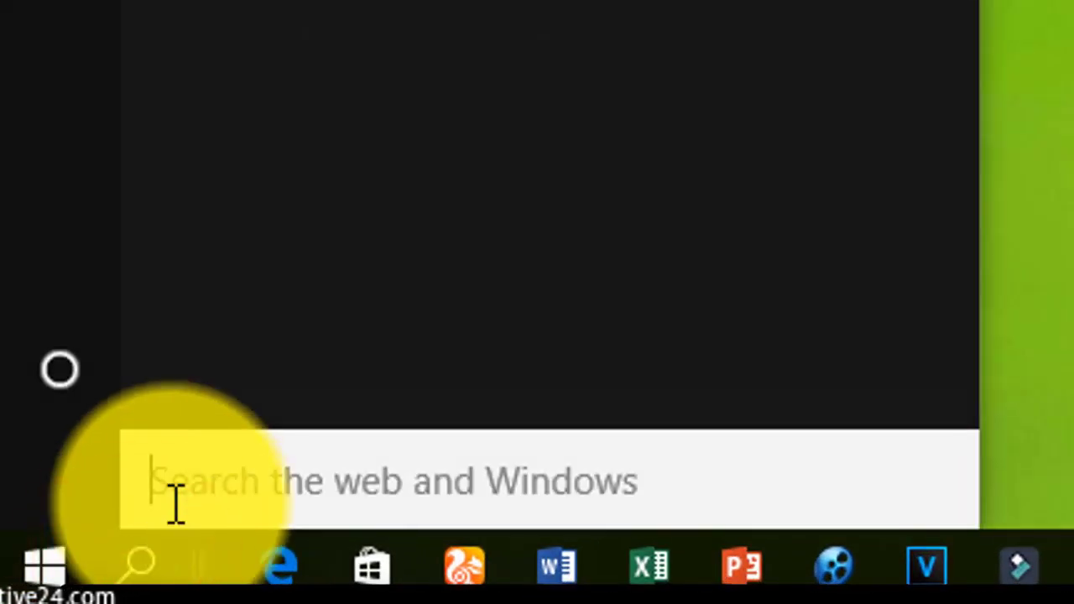
pyautogui.write('powe')
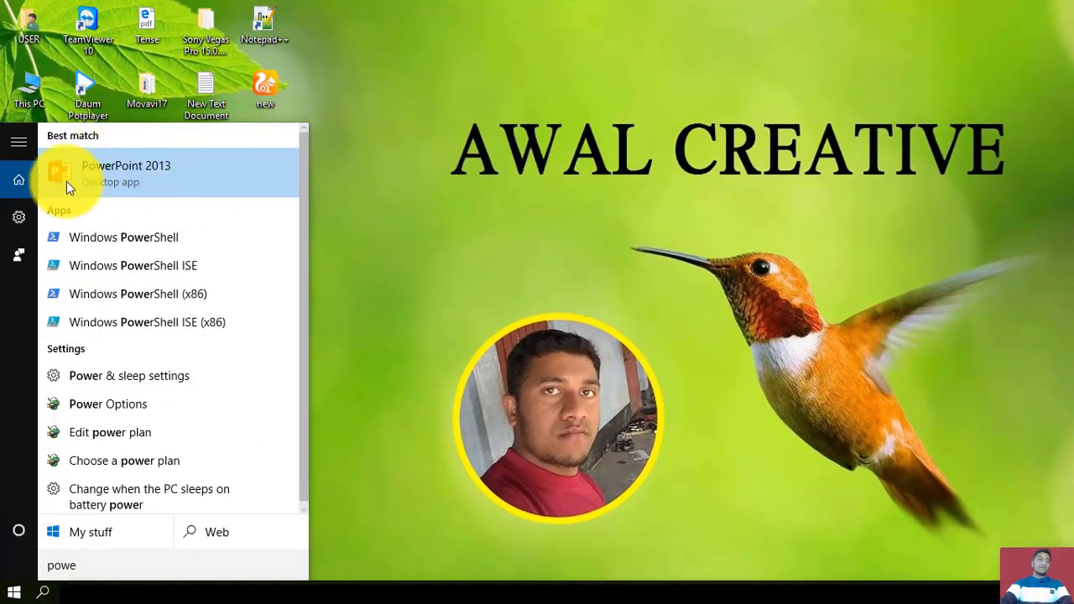
pyautogui.click(182, 174)
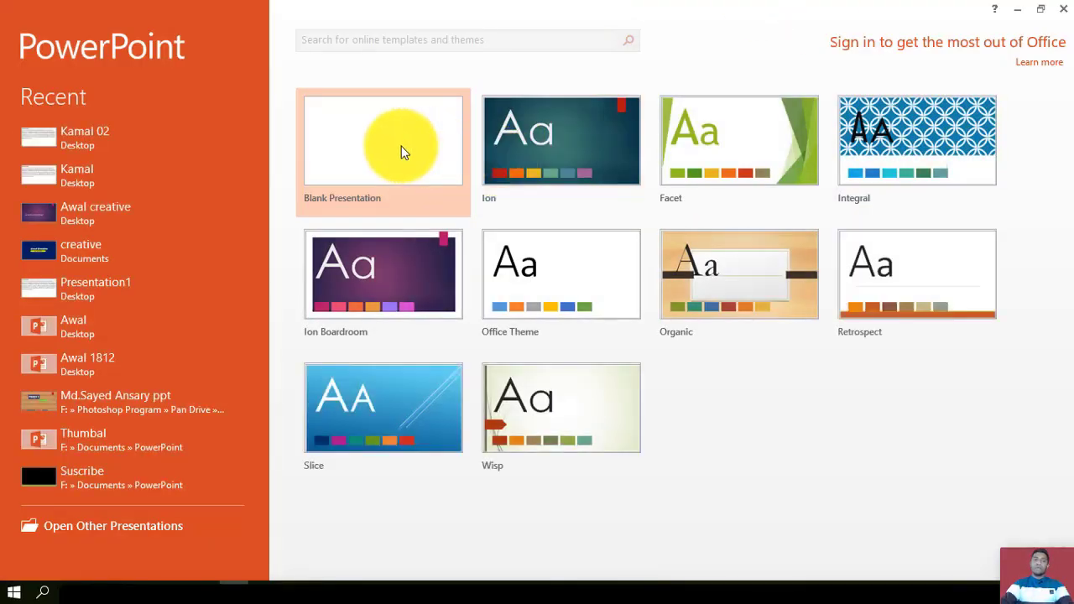
pyautogui.click(401, 146)
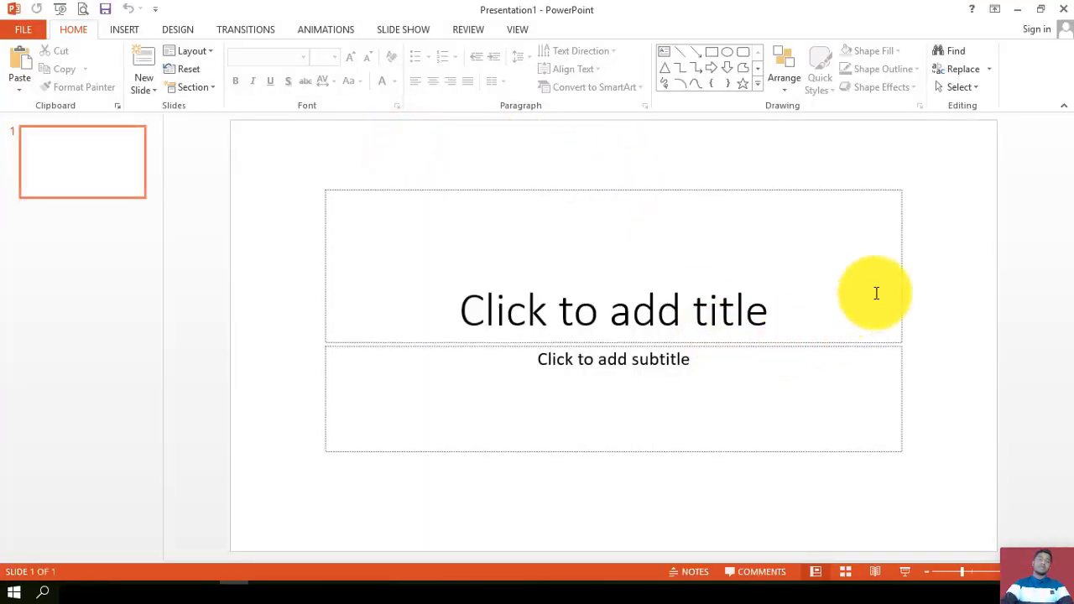
pyautogui.click(1063, 10)
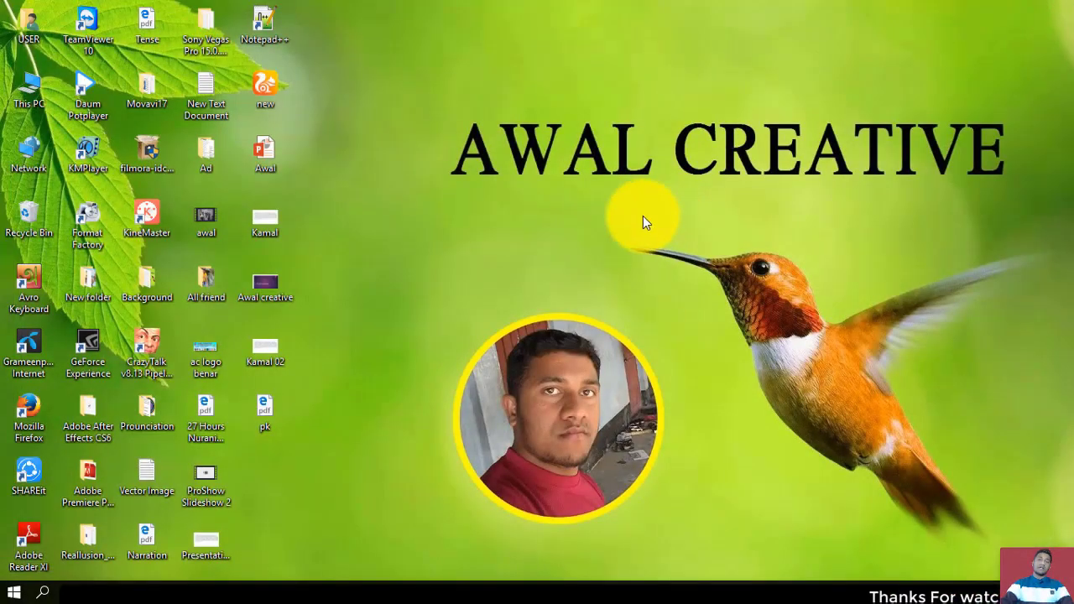
# Create a new Microsoft PowerPoint Presentation file on the desktop named HD
pyautogui.rightClick(623, 186)
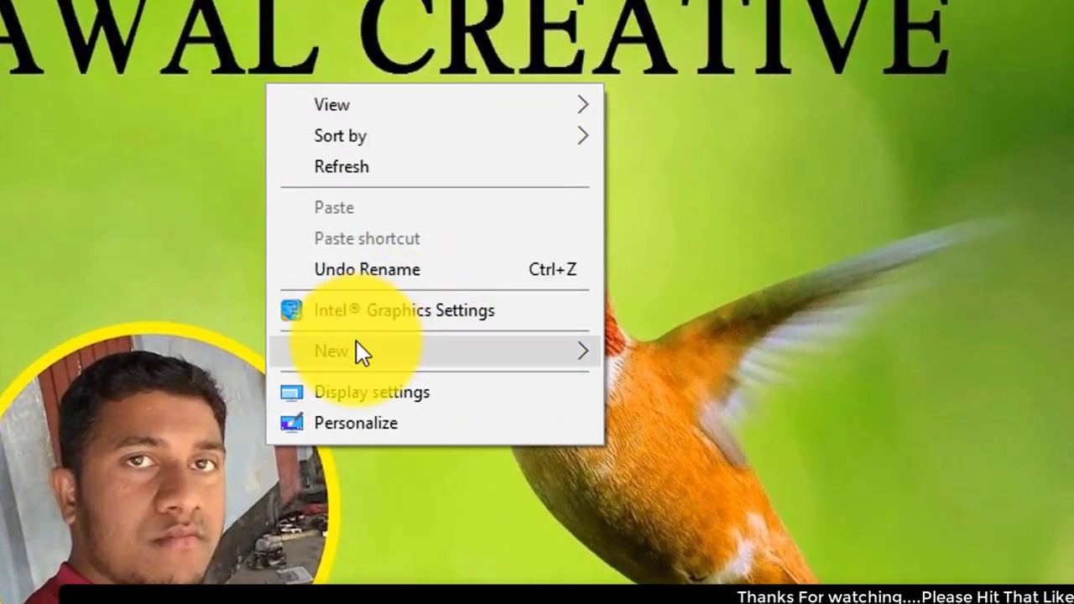
pyautogui.moveTo(454, 345)
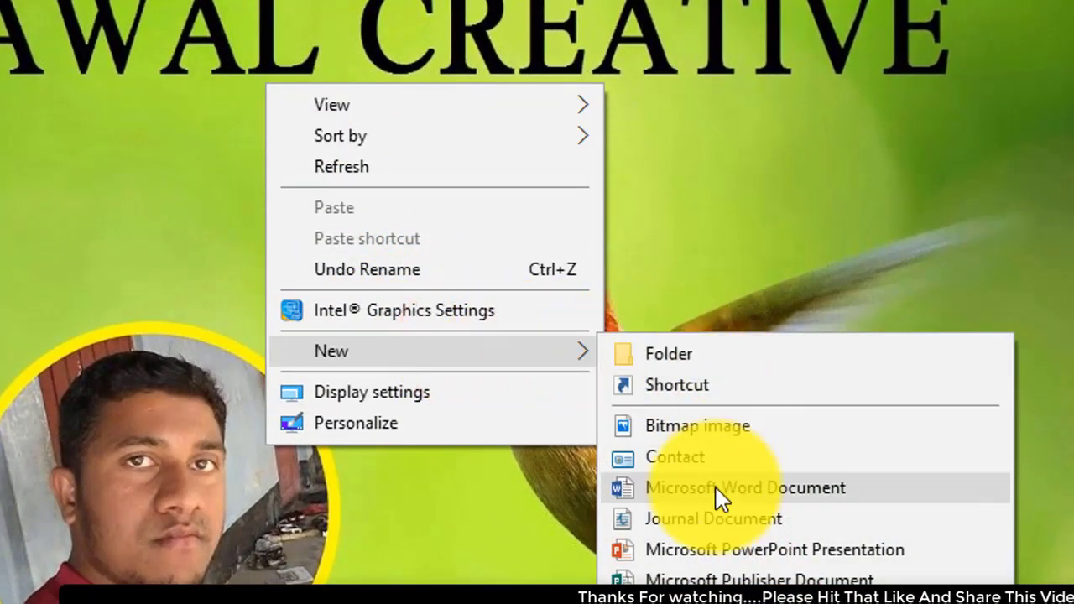
pyautogui.click(846, 551)
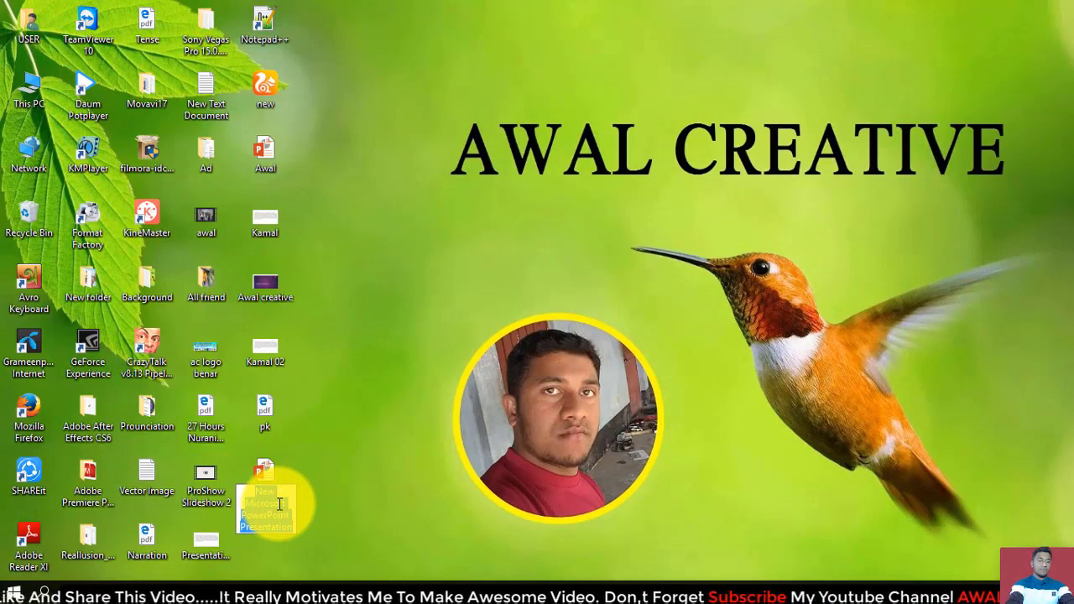
pyautogui.write('HD')
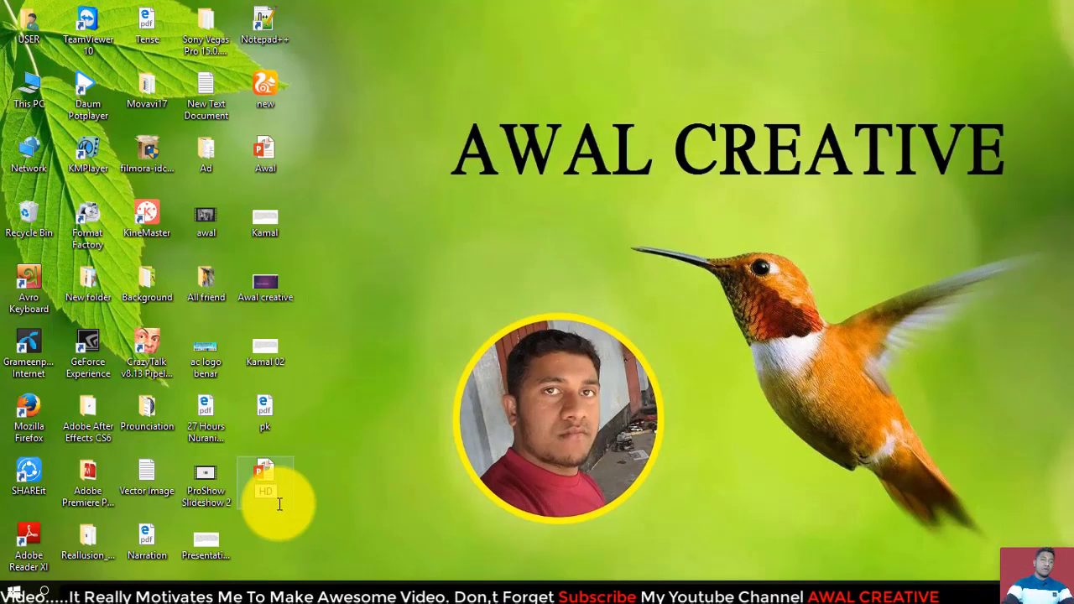
pyautogui.press('Return')
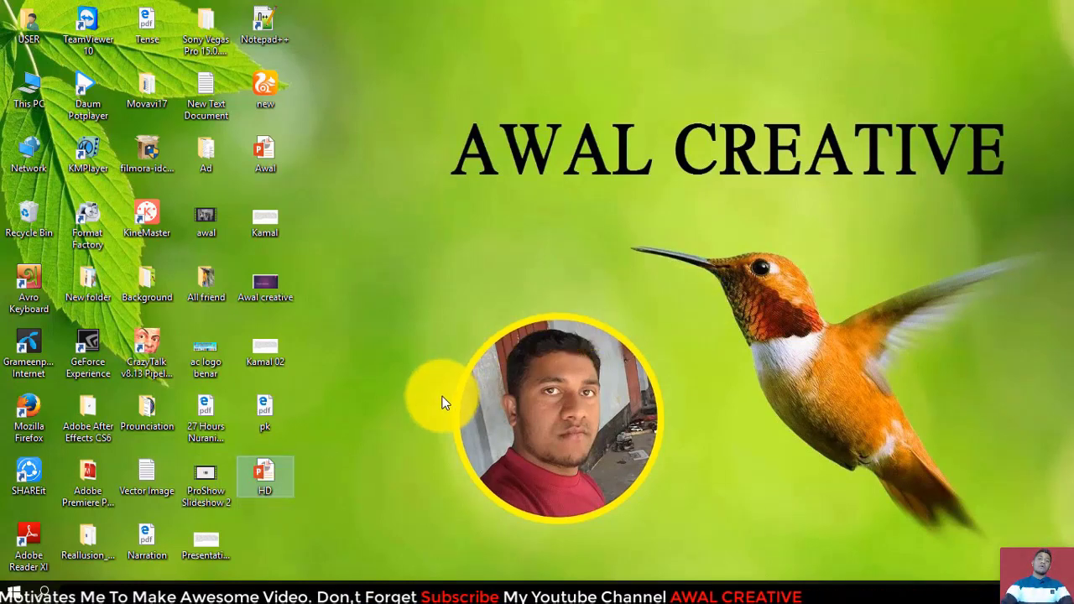
# Open HD, add a slide, then close it without saving
pyautogui.doubleClick(266, 468)
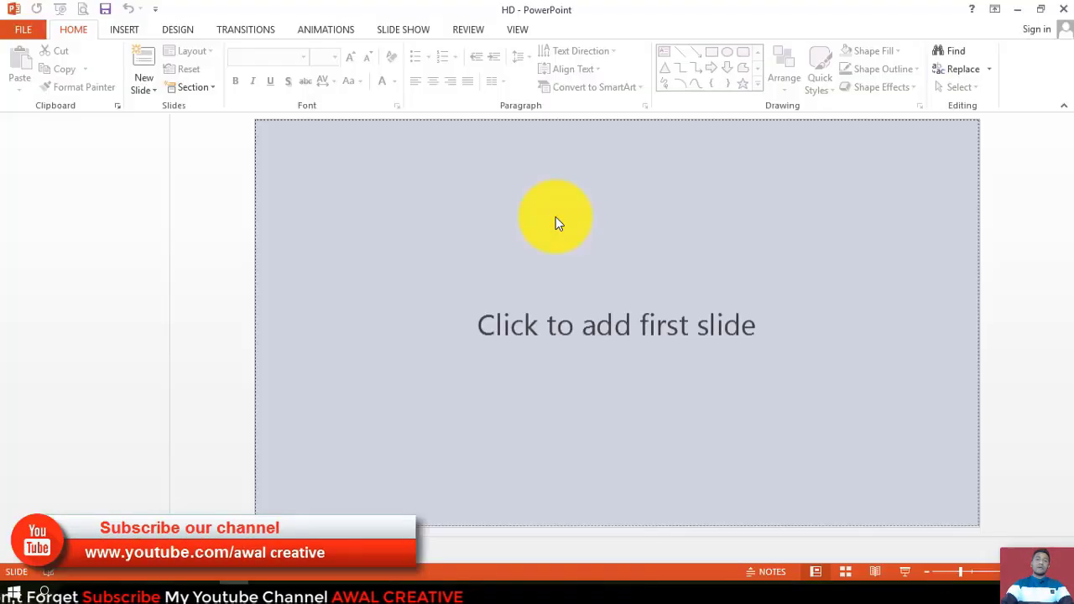
pyautogui.click(206, 229)
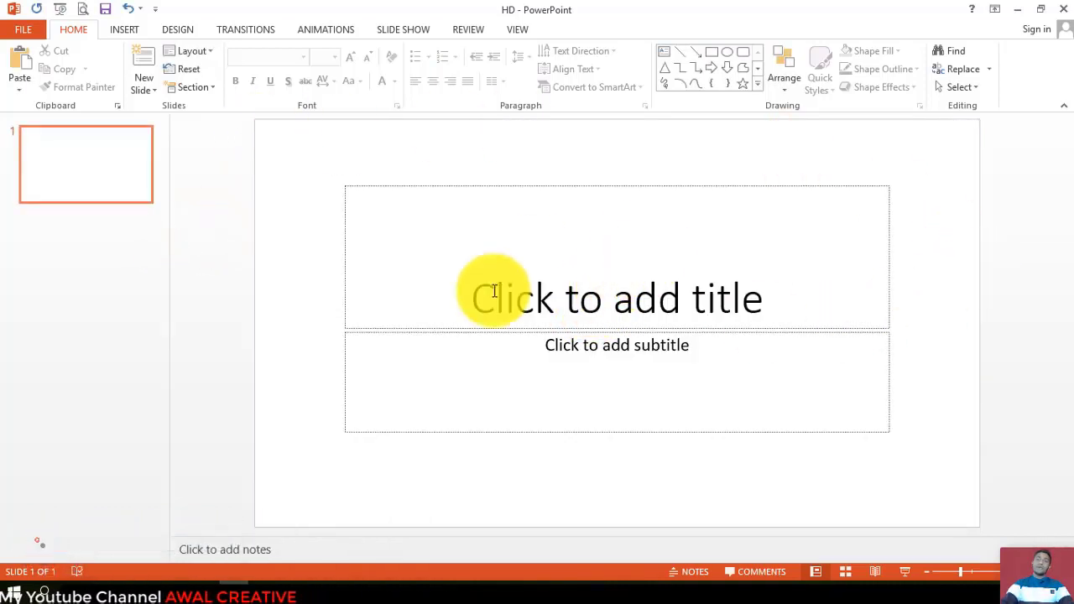
pyautogui.click(1062, 8)
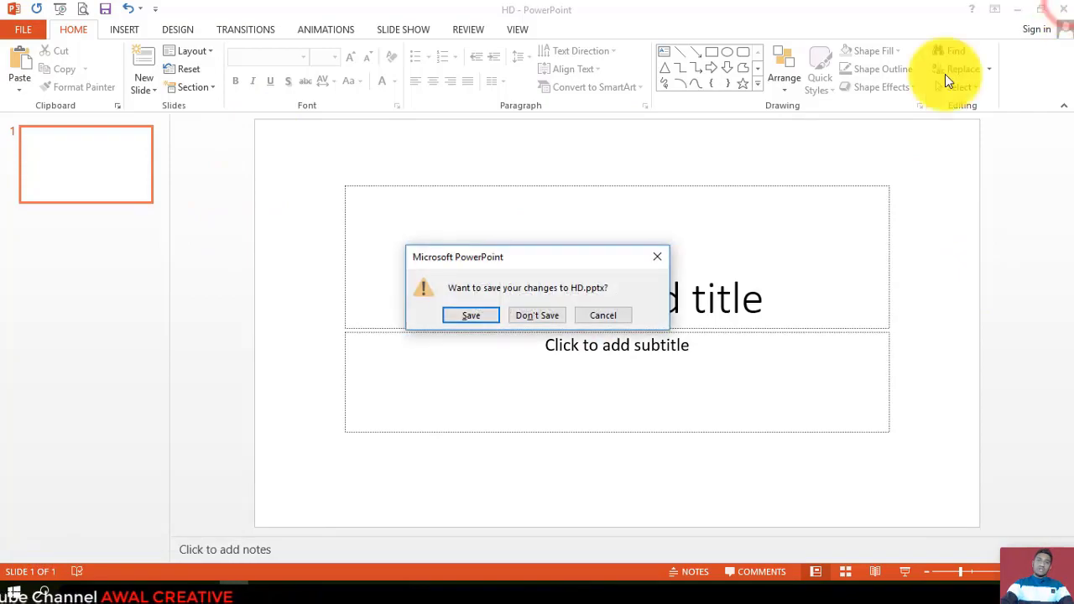
pyautogui.click(551, 311)
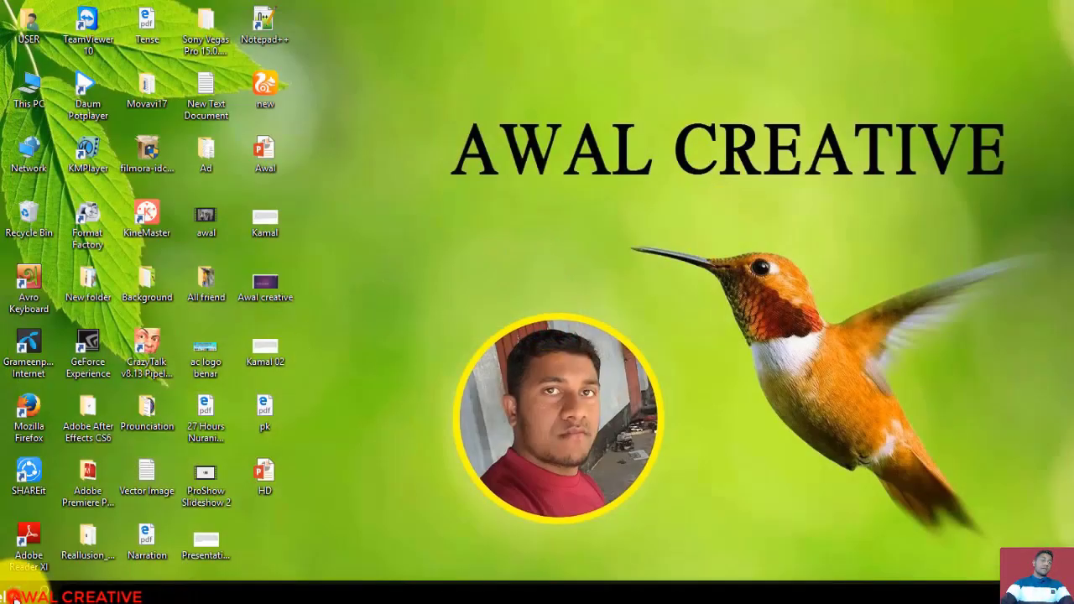
pyautogui.click(15, 597)
# Launch PowerPoint 2013 from the Office 2013 app folder and create blank Presentation1
pyautogui.click(17, 567)
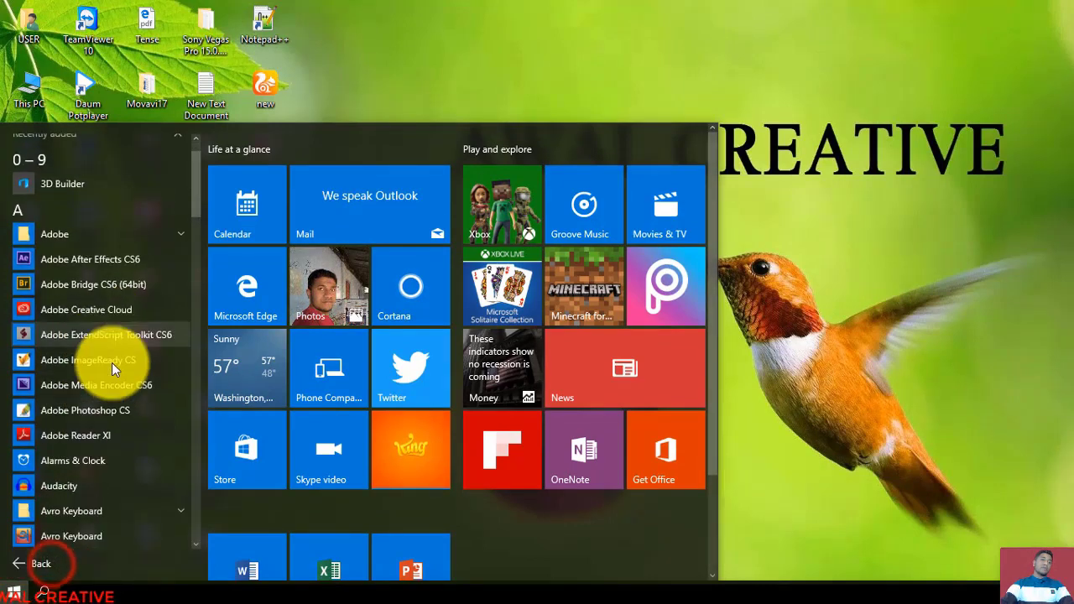
pyautogui.scroll(-8, 88, 302)
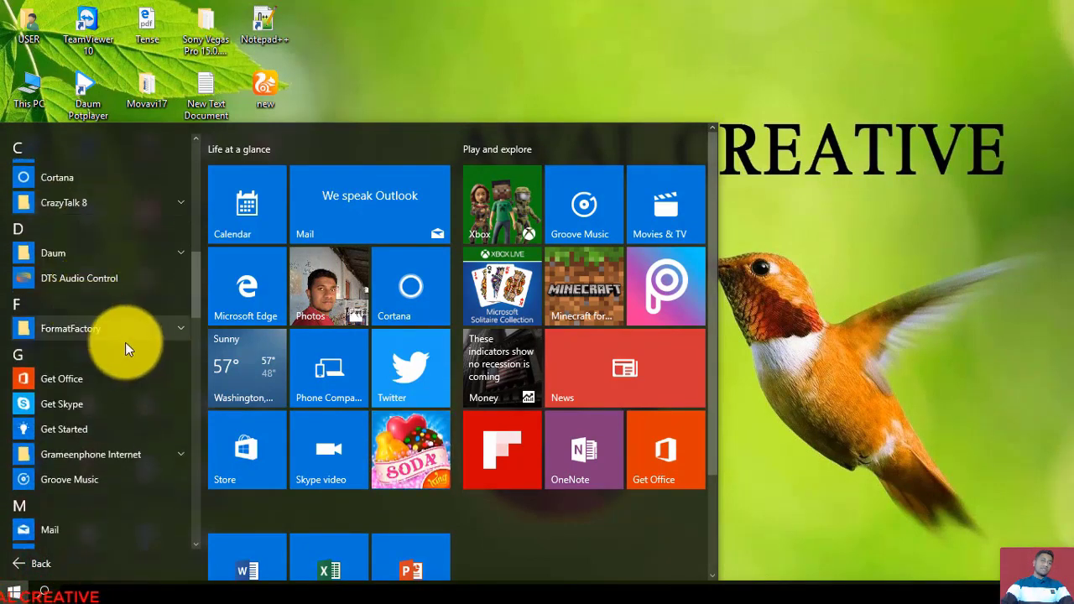
pyautogui.scroll(-5, 126, 353)
pyautogui.click(121, 379)
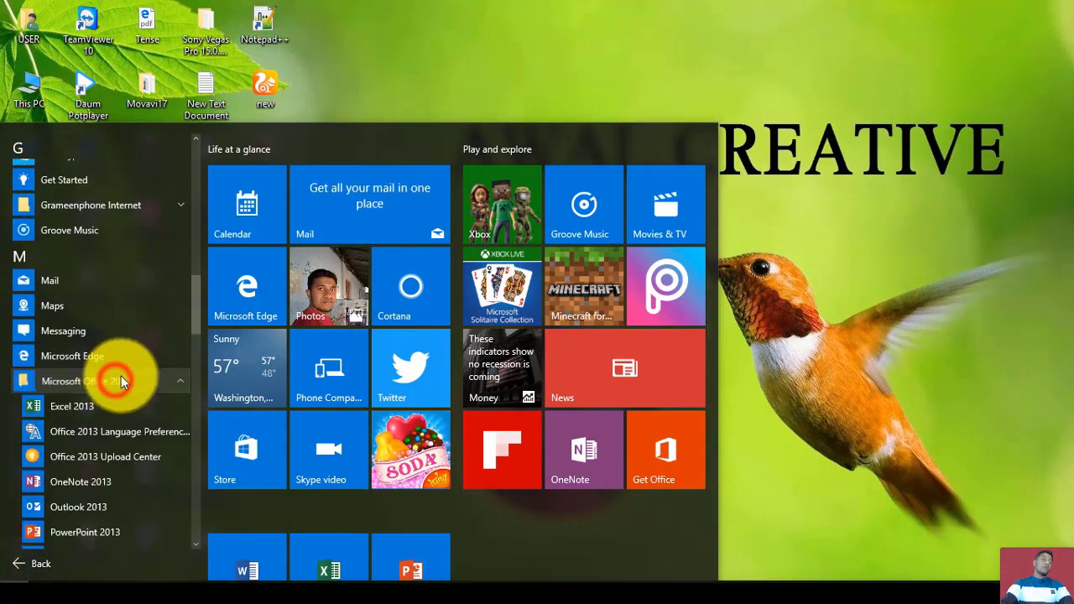
pyautogui.scroll(-2, 121, 369)
pyautogui.click(76, 231)
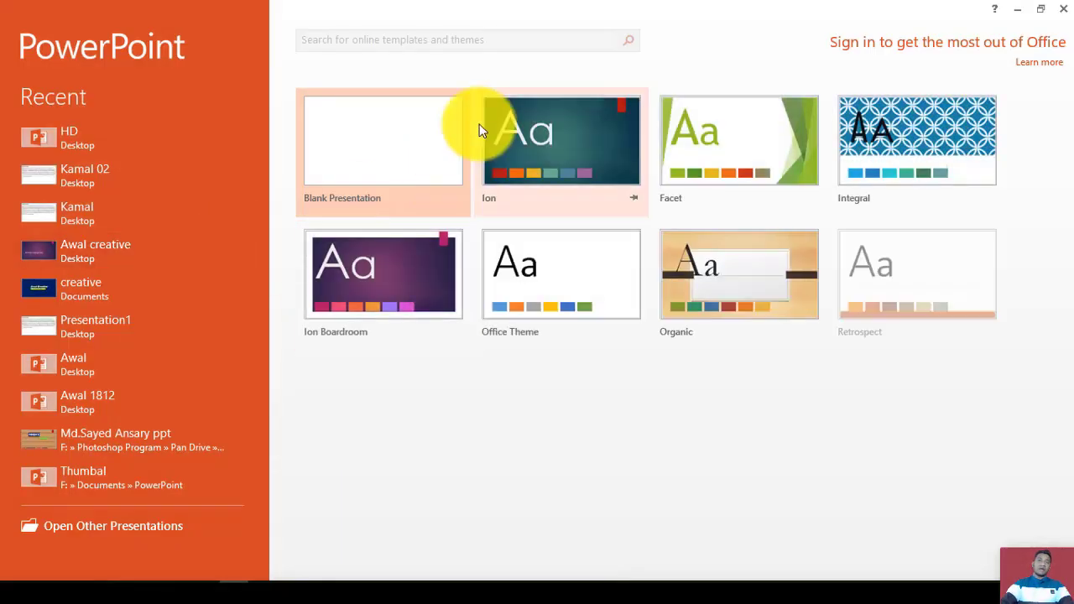
pyautogui.click(411, 131)
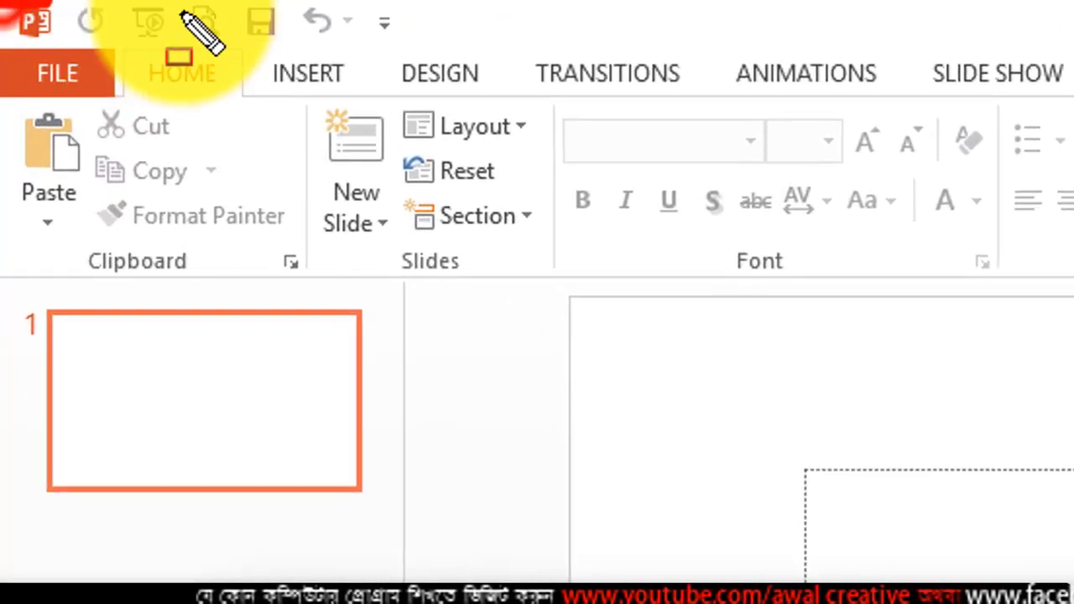
# Add New, Email and Quick Print shortcuts to the Quick Access Toolbar
pyautogui.moveTo(2, 4)
pyautogui.mouseDown()
pyautogui.moveTo(177, 11)
pyautogui.moveTo(187, 25)
pyautogui.mouseUp()
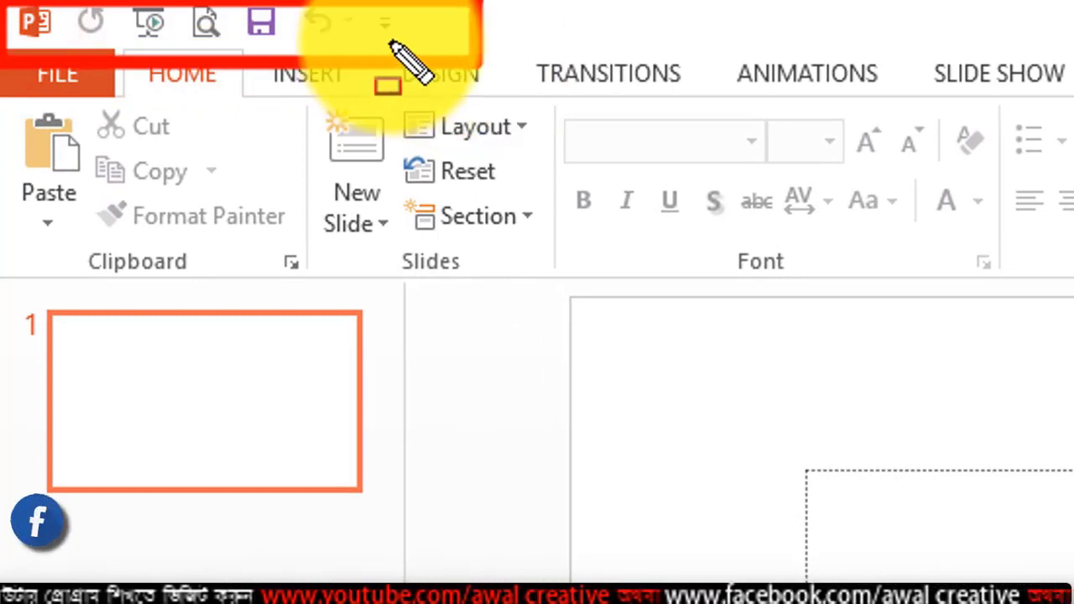
pyautogui.press('Escape')
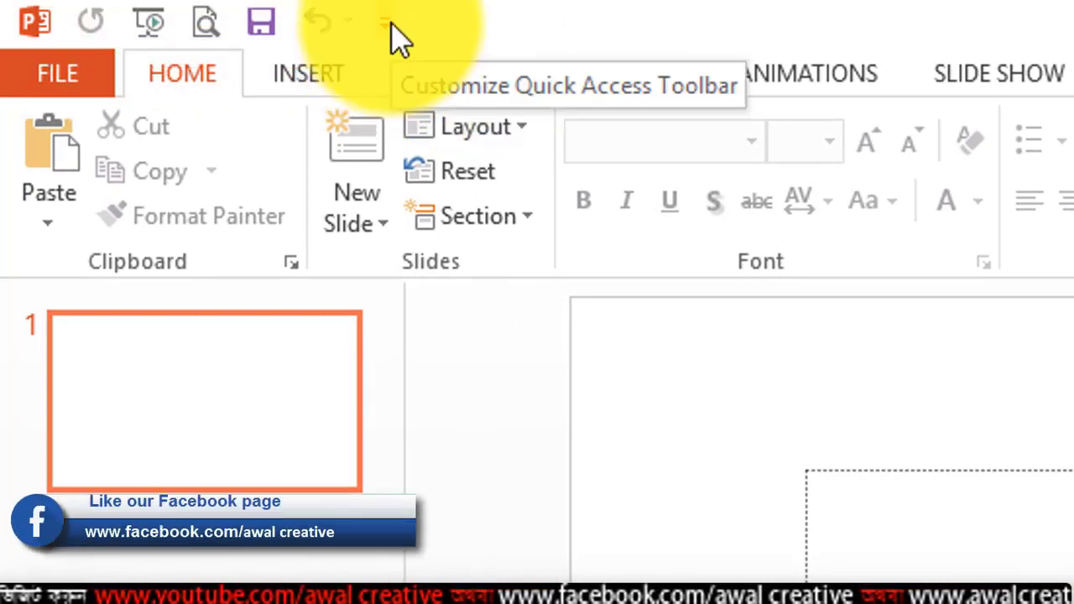
pyautogui.click(389, 25)
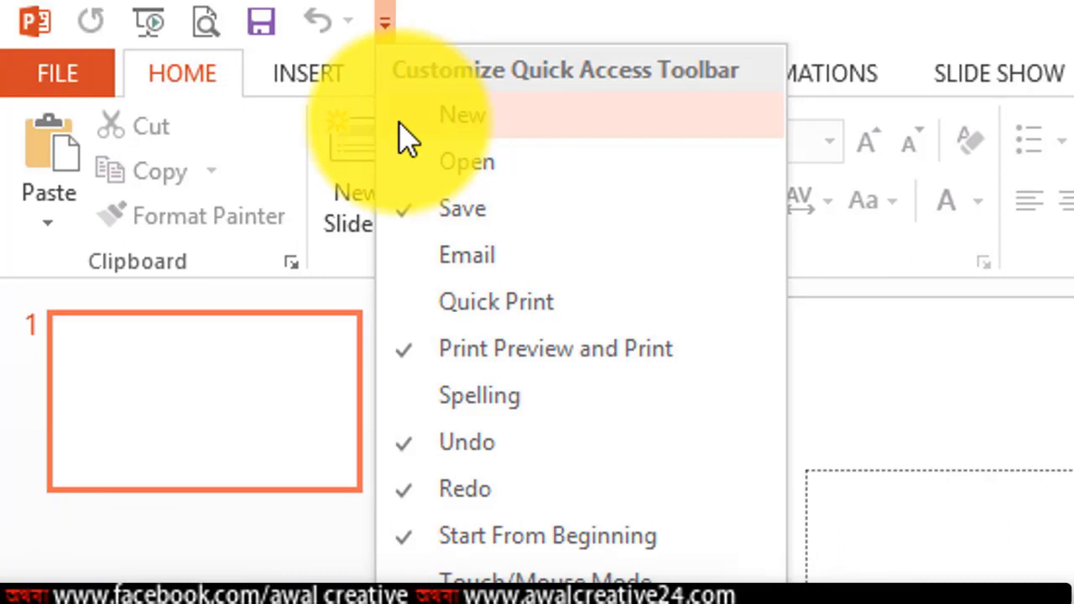
pyautogui.click(399, 126)
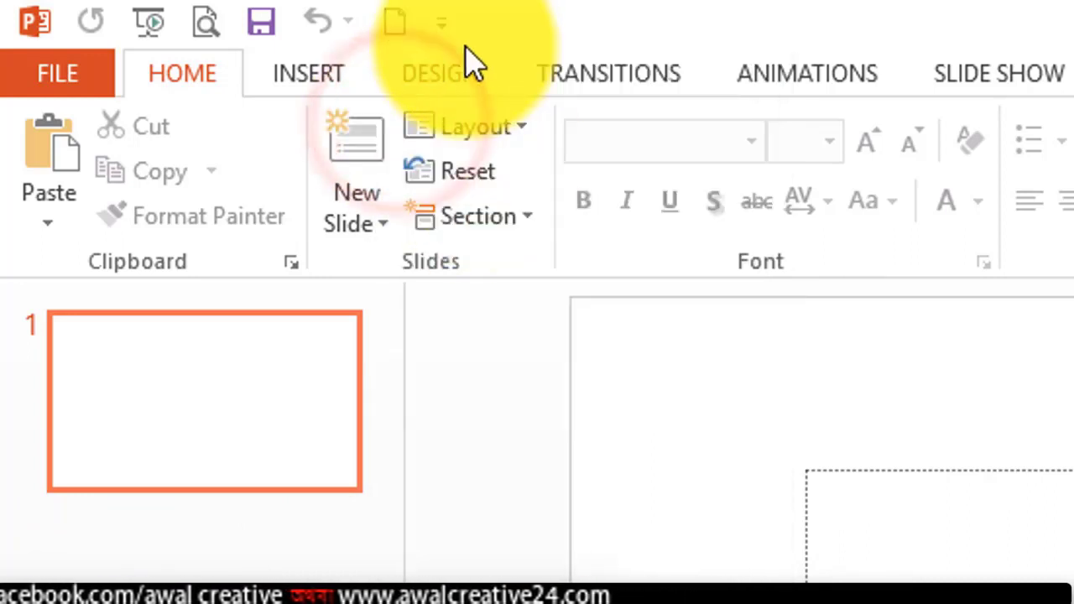
pyautogui.click(444, 26)
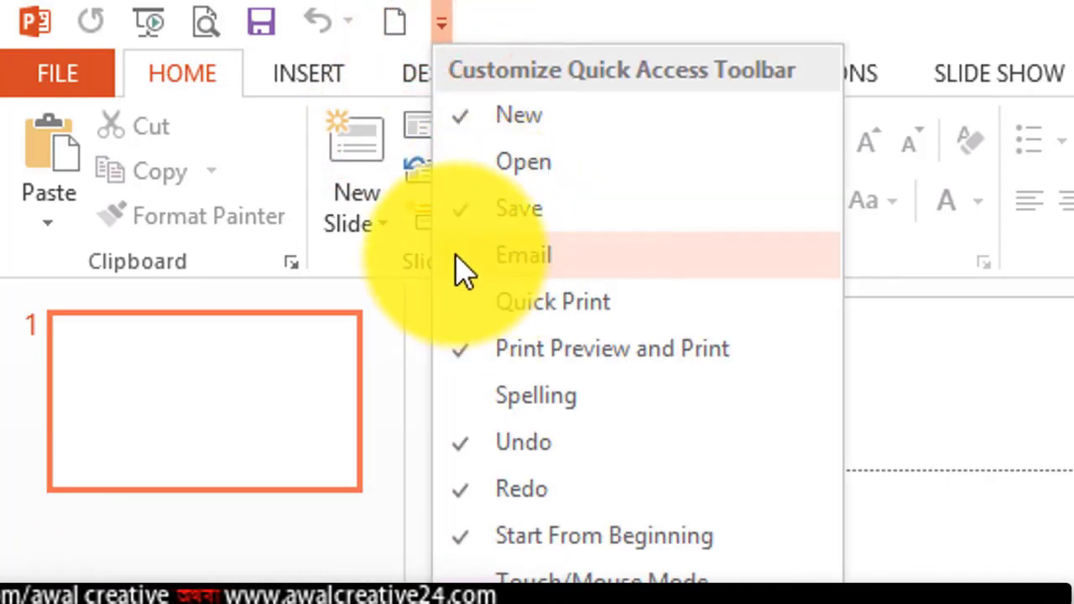
pyautogui.click(458, 256)
pyautogui.click(504, 21)
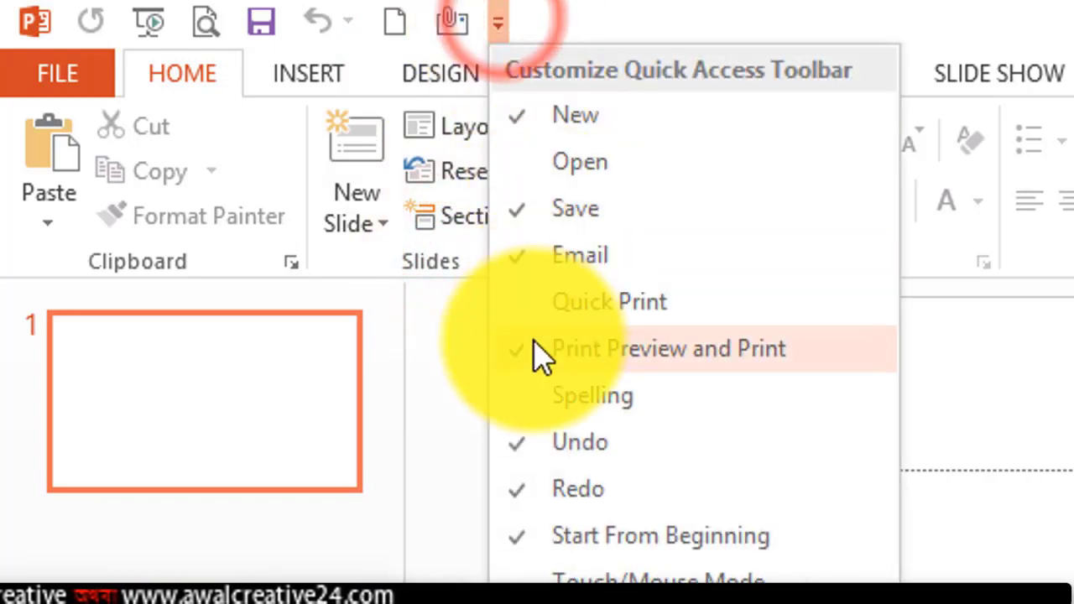
pyautogui.click(530, 303)
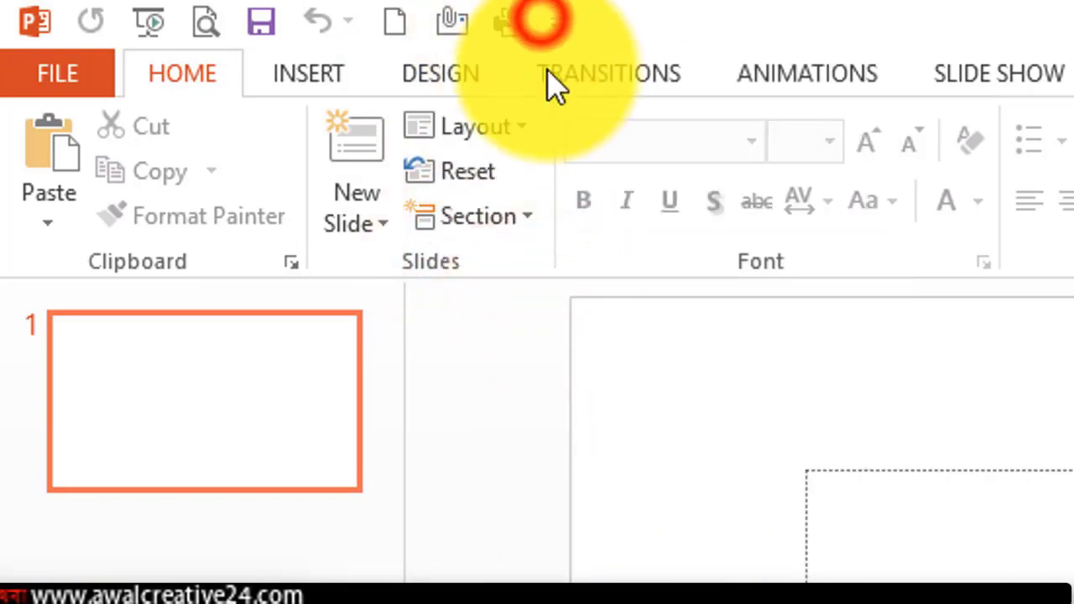
# Remove New and Undo from the Quick Access Toolbar, keeping Save in place
pyautogui.click(555, 22)
pyautogui.click(570, 115)
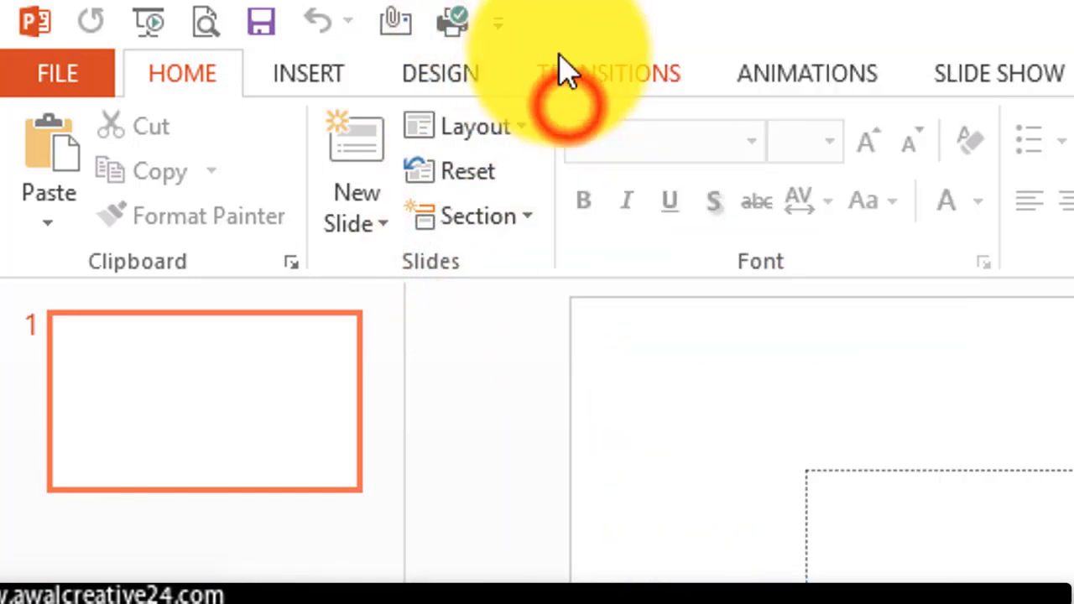
pyautogui.click(500, 26)
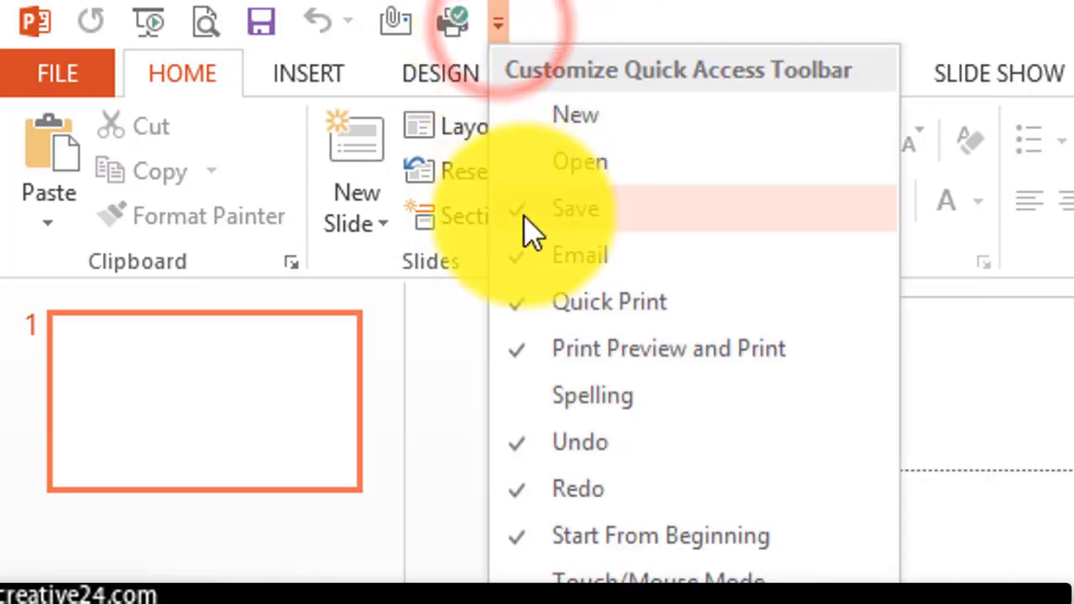
pyautogui.click(523, 211)
pyautogui.click(444, 25)
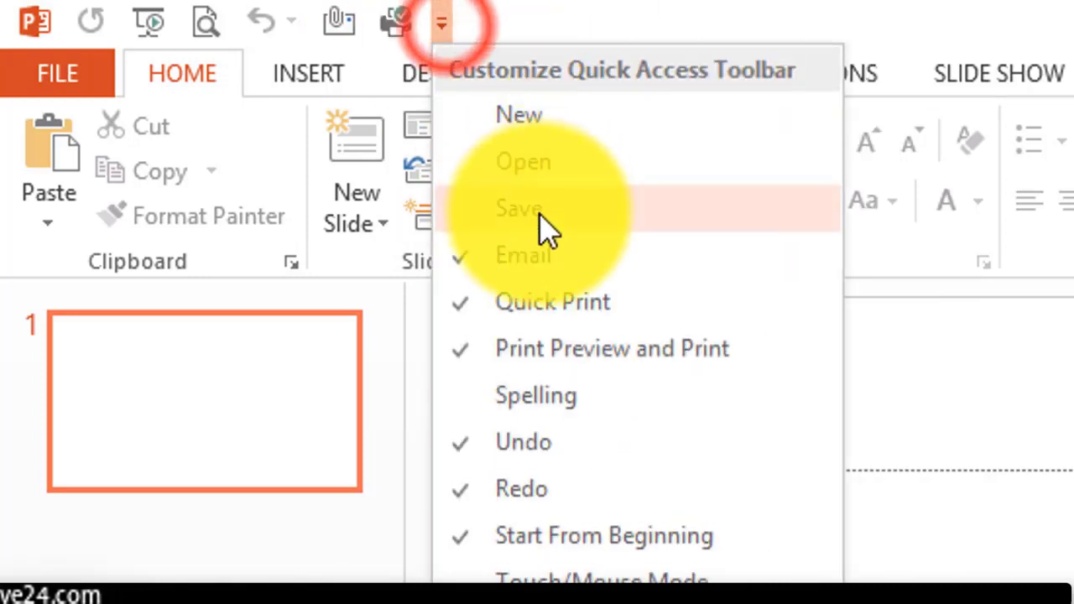
pyautogui.click(468, 209)
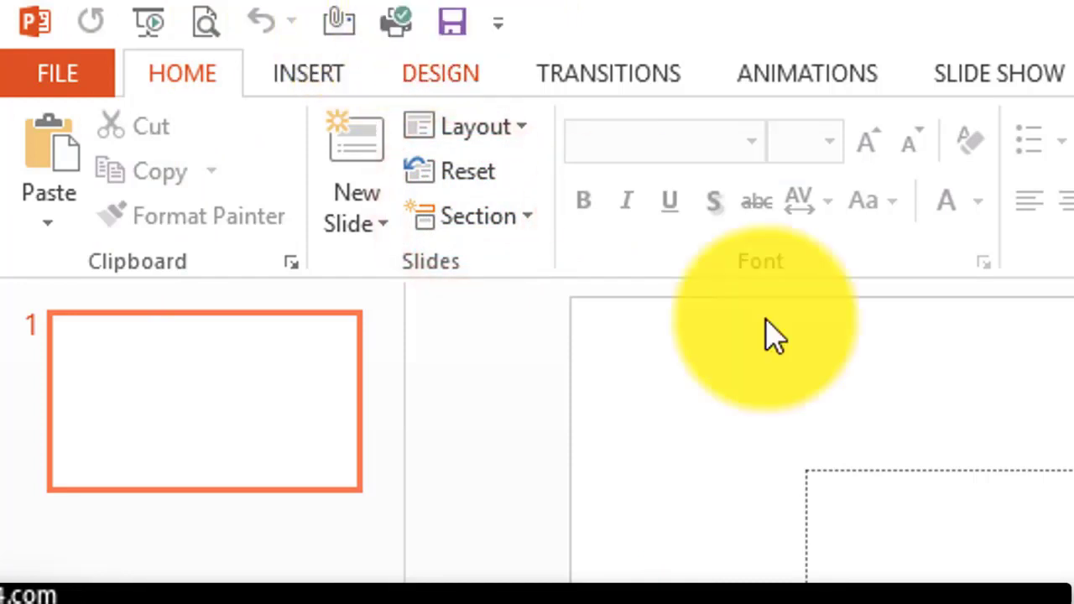
pyautogui.click(499, 26)
pyautogui.click(517, 446)
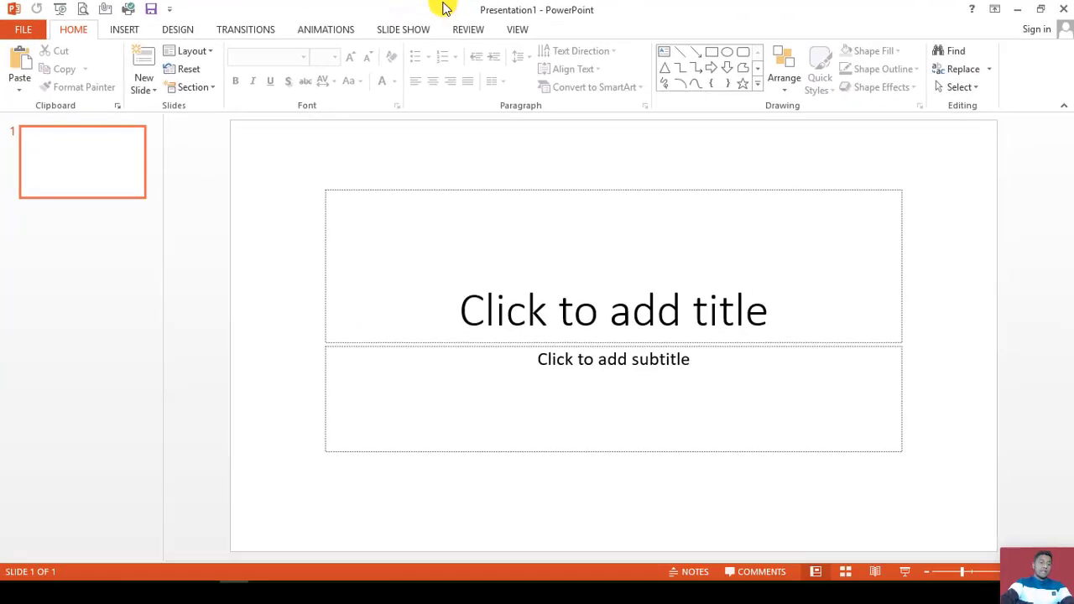
pyautogui.moveTo(422, 3)
pyautogui.mouseDown()
pyautogui.moveTo(587, 12)
pyautogui.moveTo(690, 37)
pyautogui.mouseUp()
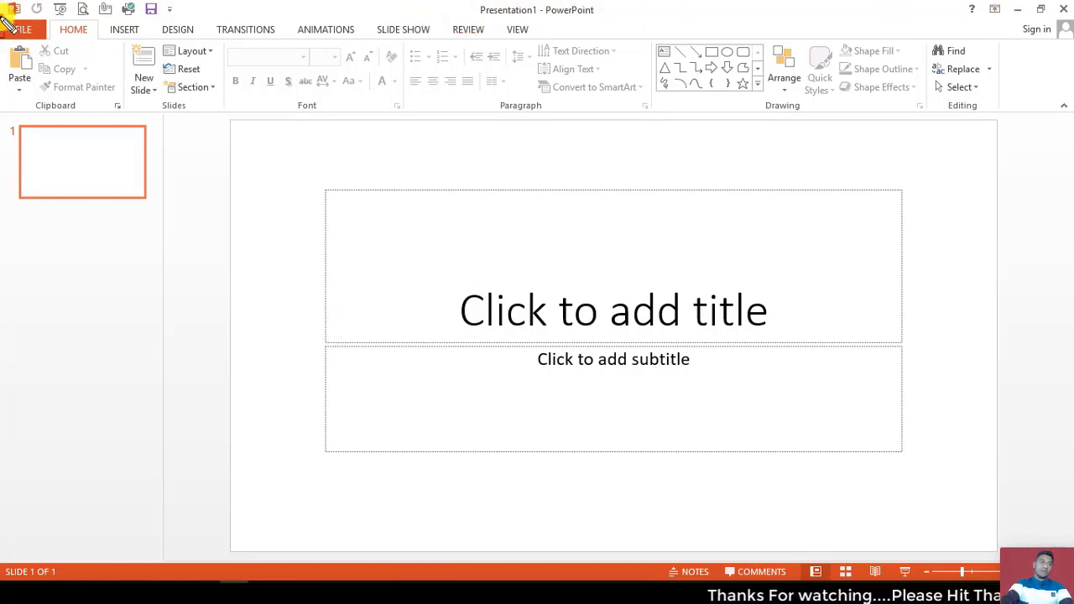
pyautogui.moveTo(5, 21)
pyautogui.mouseDown()
pyautogui.moveTo(242, 52)
pyautogui.moveTo(567, 46)
pyautogui.mouseUp()
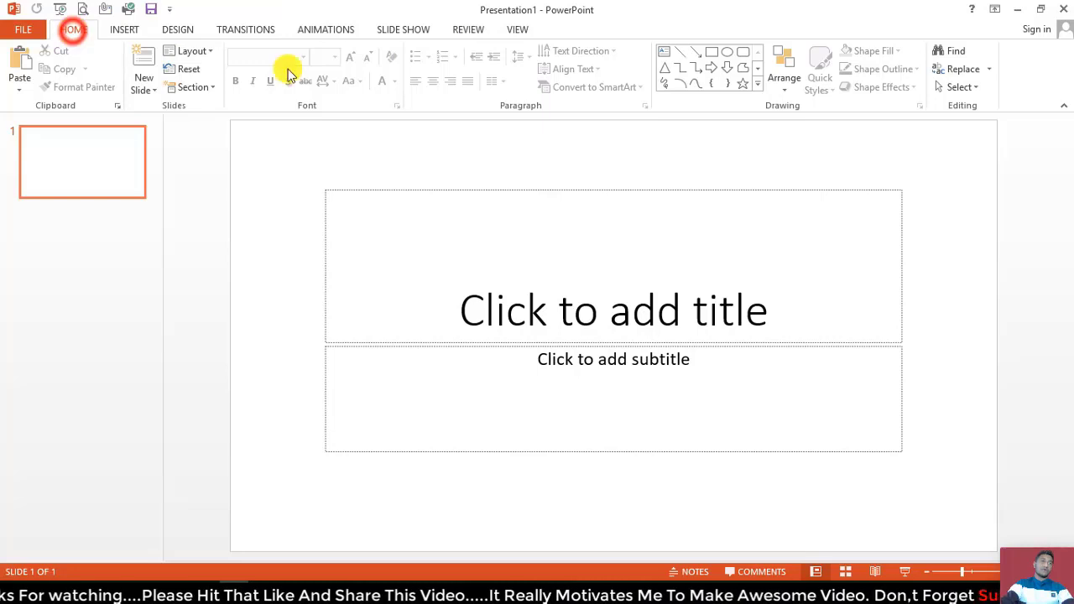
# Switch the ribbon to the Insert tab showing table, picture, shape, text and media commands
pyautogui.click(122, 30)
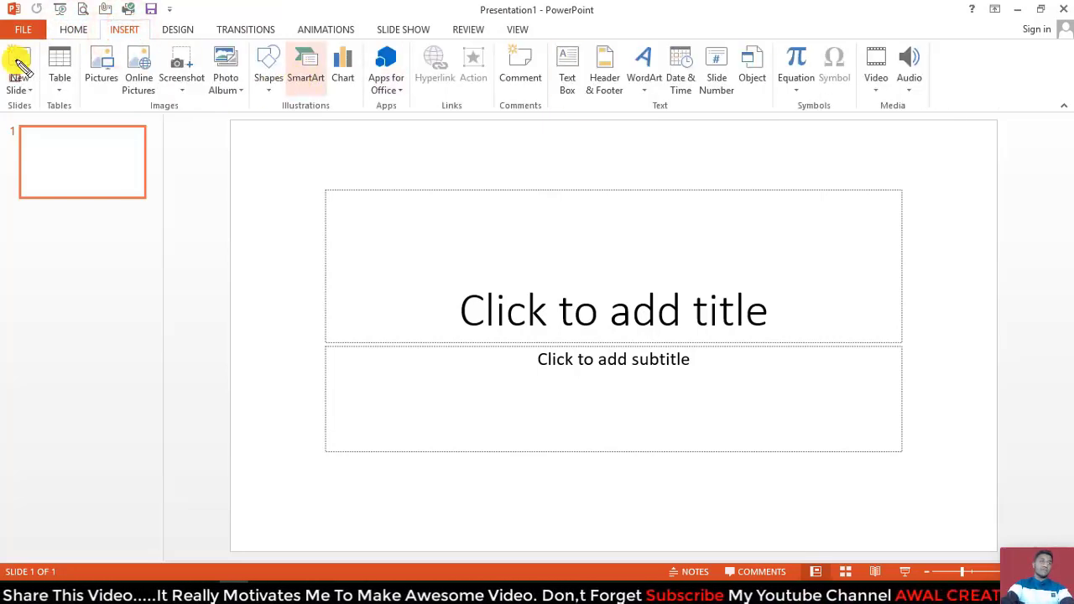
pyautogui.moveTo(5, 44)
pyautogui.mouseDown()
pyautogui.moveTo(523, 106)
pyautogui.moveTo(945, 123)
pyautogui.mouseUp()
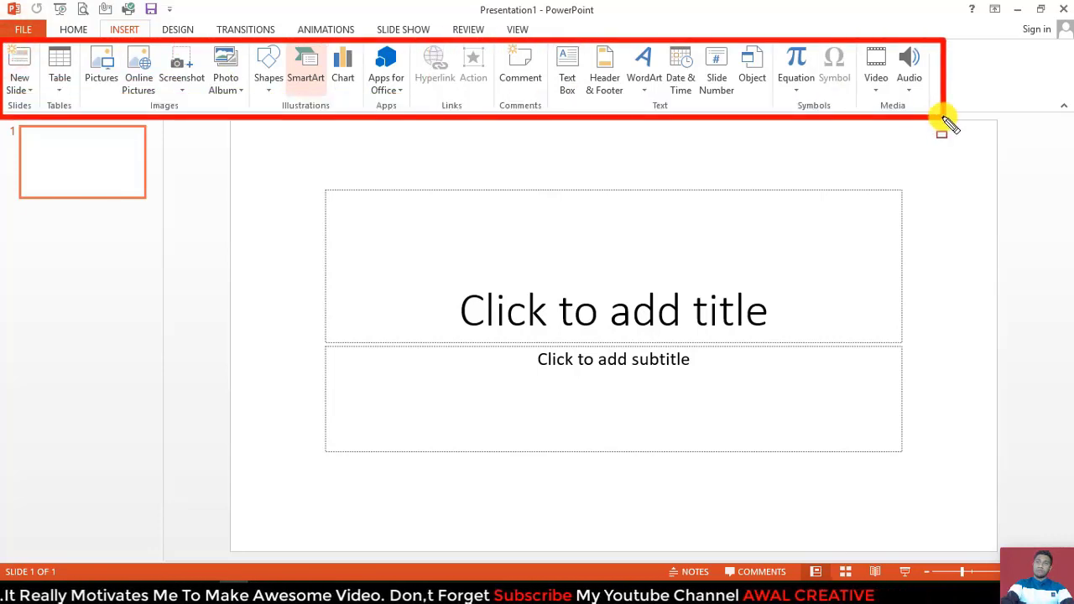
pyautogui.press('Escape')
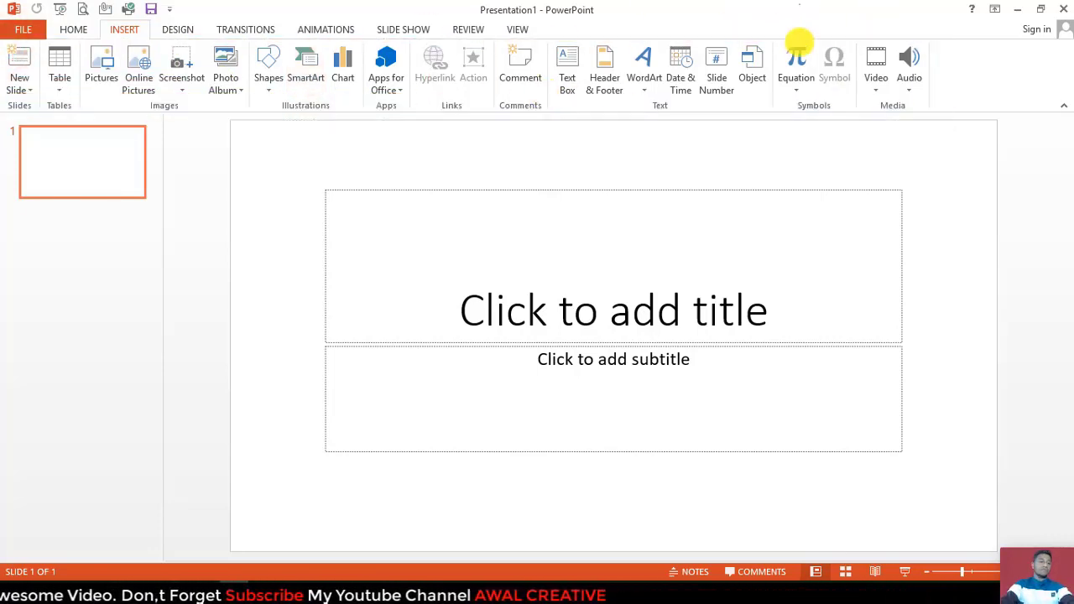
pyautogui.moveTo(231, 119)
pyautogui.mouseDown()
pyautogui.moveTo(654, 415)
pyautogui.moveTo(914, 487)
pyautogui.moveTo(1005, 552)
pyautogui.mouseUp()
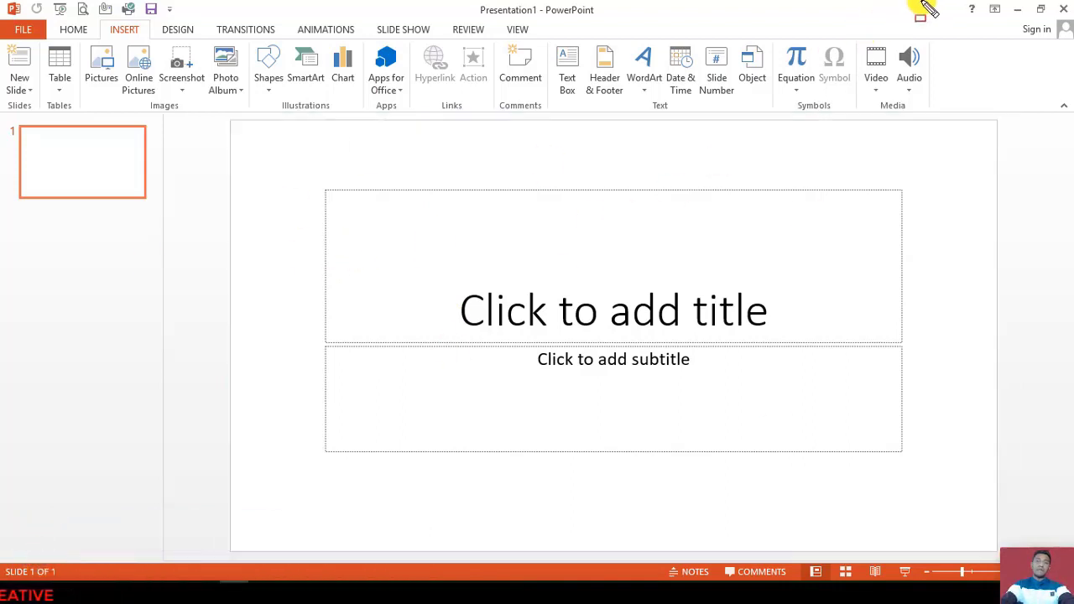
# Click into the empty title placeholder and leave it without adding text
pyautogui.moveTo(964, 2); pyautogui.dragTo(1073, 60)
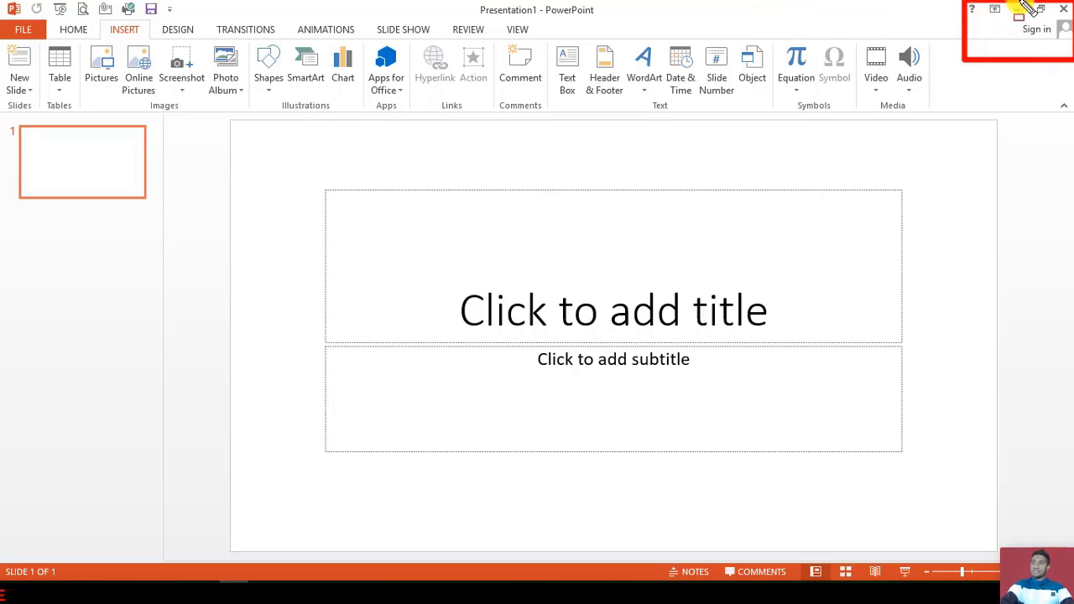
pyautogui.press('Escape')
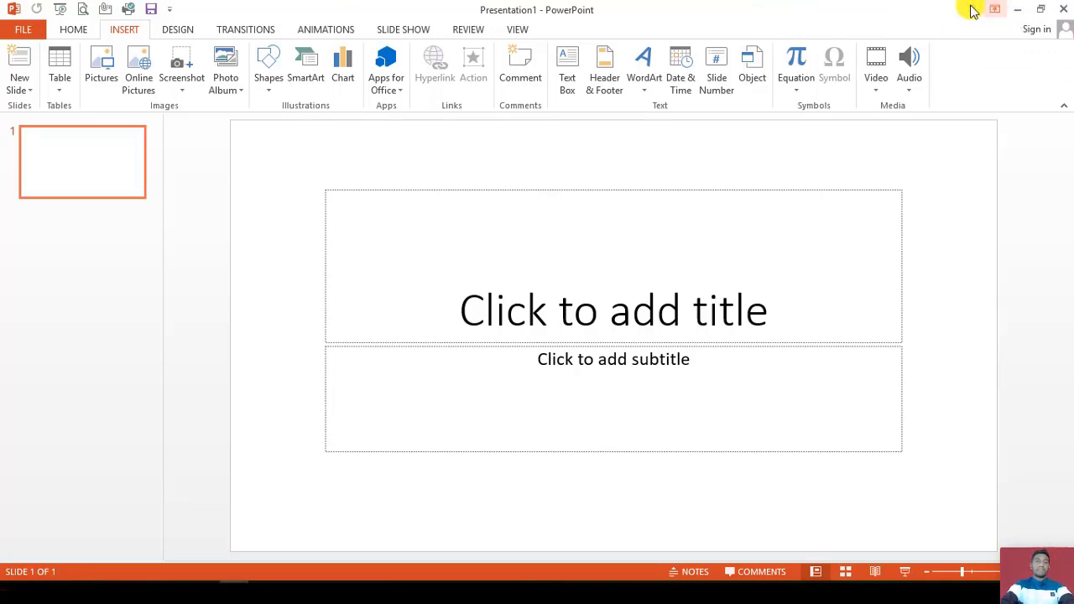
pyautogui.click(453, 227)
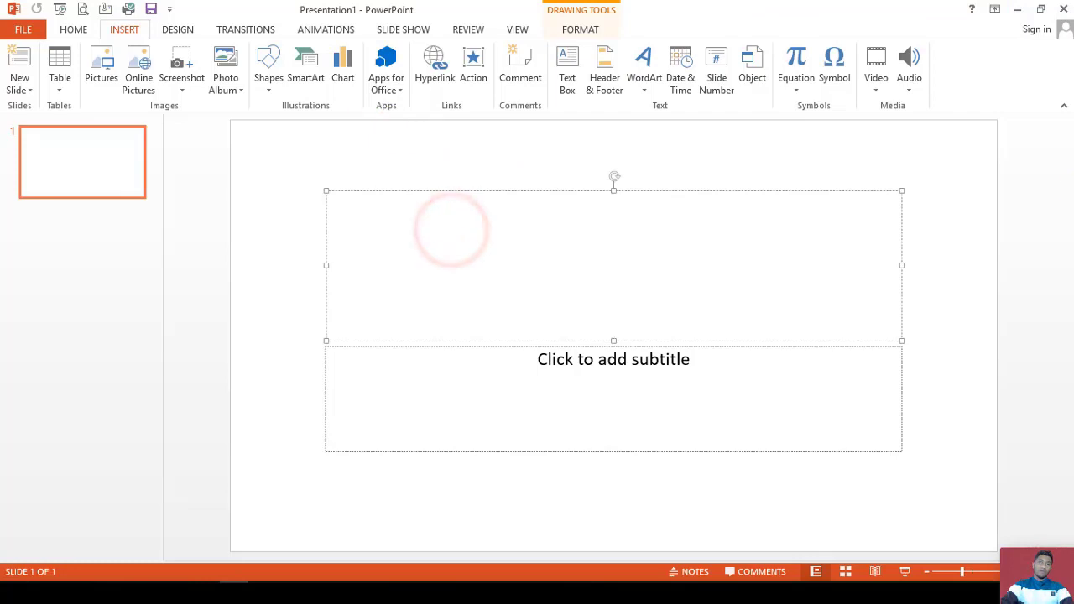
pyautogui.click(993, 179)
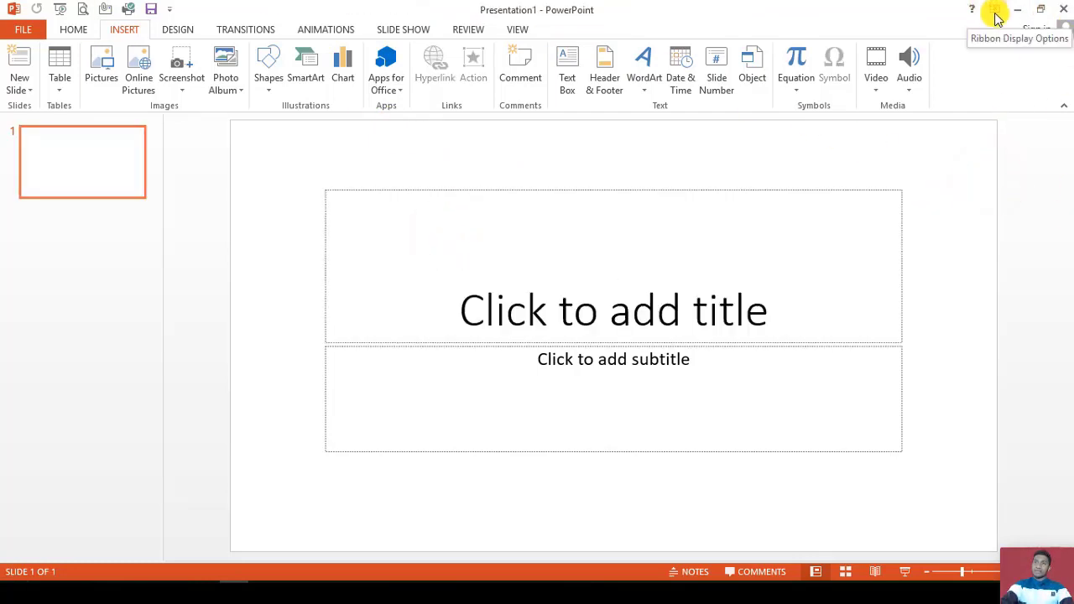
# Set Ribbon Display Options to Auto-hide Ribbon
pyautogui.click(995, 11)
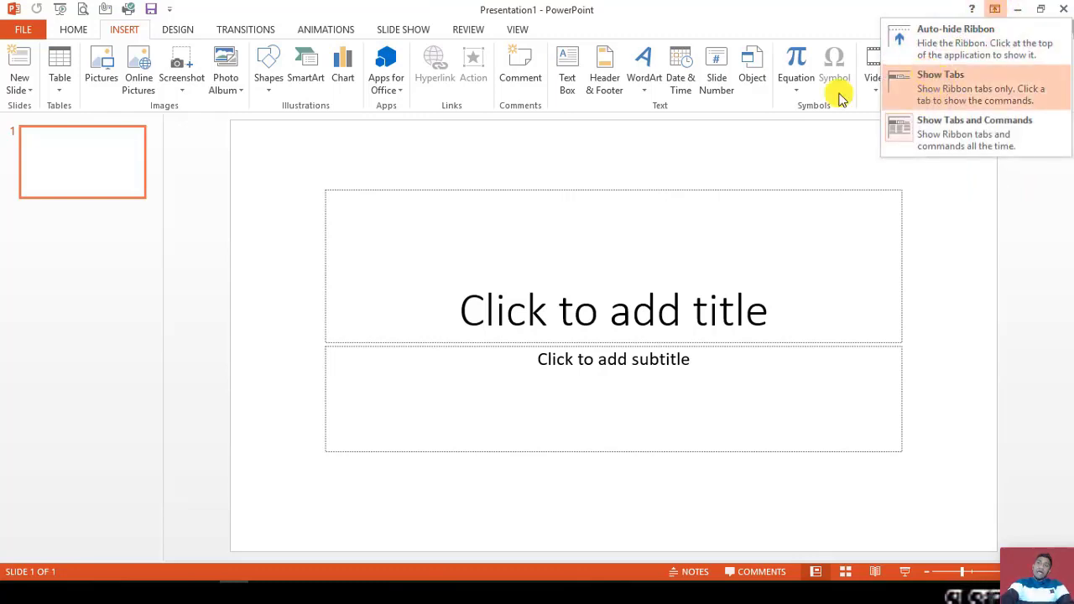
pyautogui.click(764, 154)
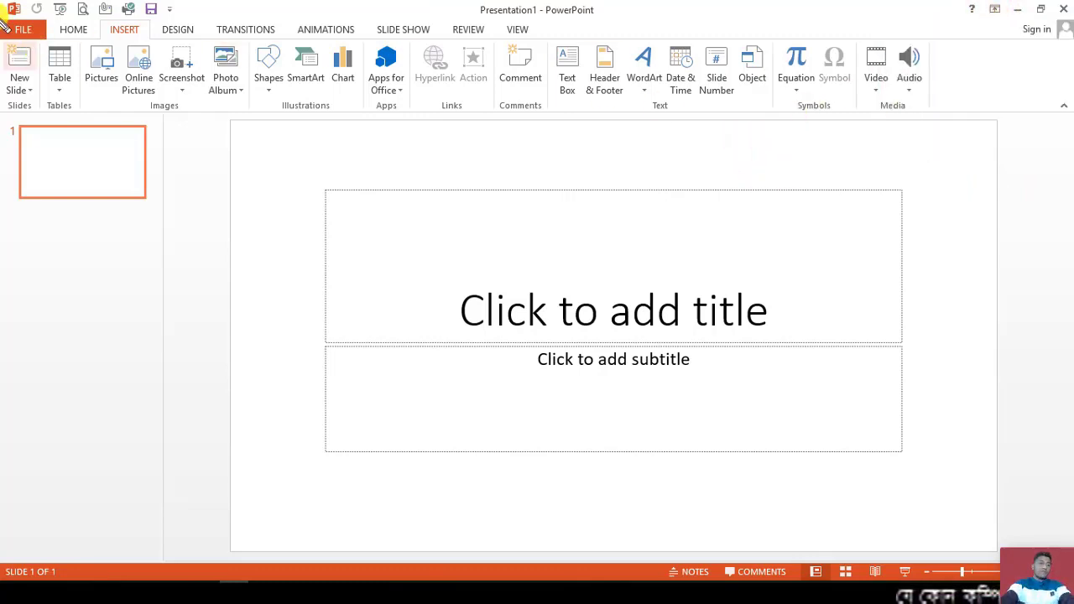
pyautogui.moveTo(2, 2)
pyautogui.mouseDown()
pyautogui.moveTo(216, 86)
pyautogui.moveTo(1007, 80)
pyautogui.moveTo(1047, 120)
pyautogui.mouseUp()
pyautogui.press('Escape')
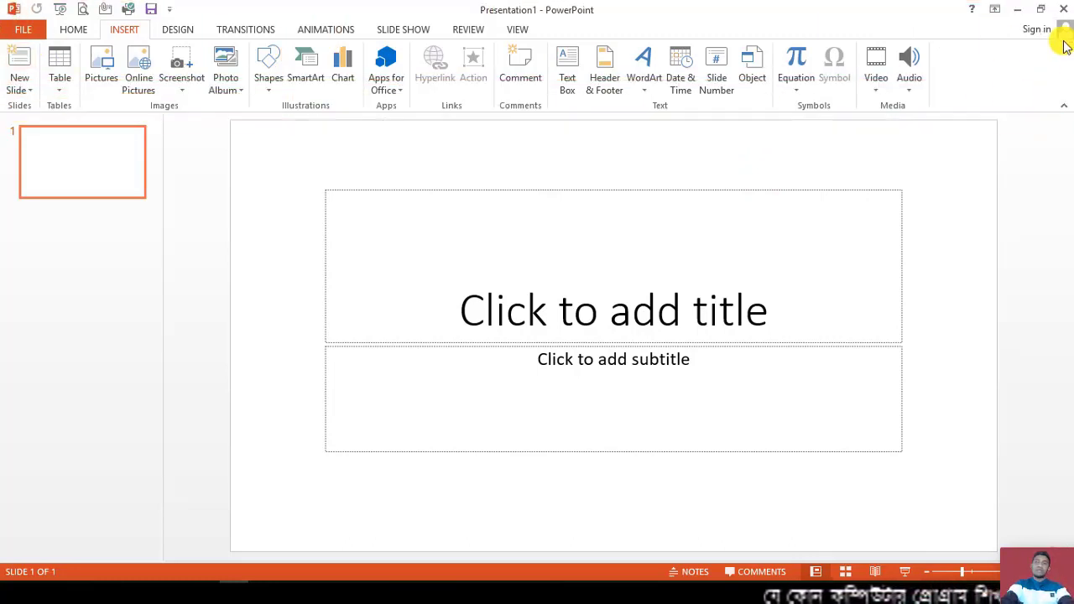
pyautogui.click(994, 10)
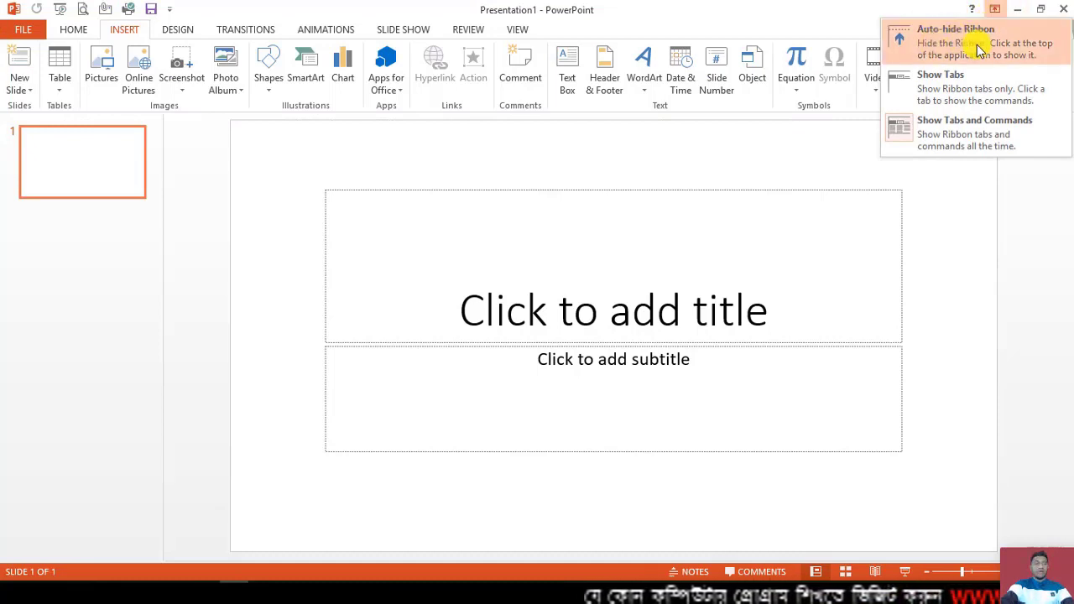
pyautogui.click(979, 46)
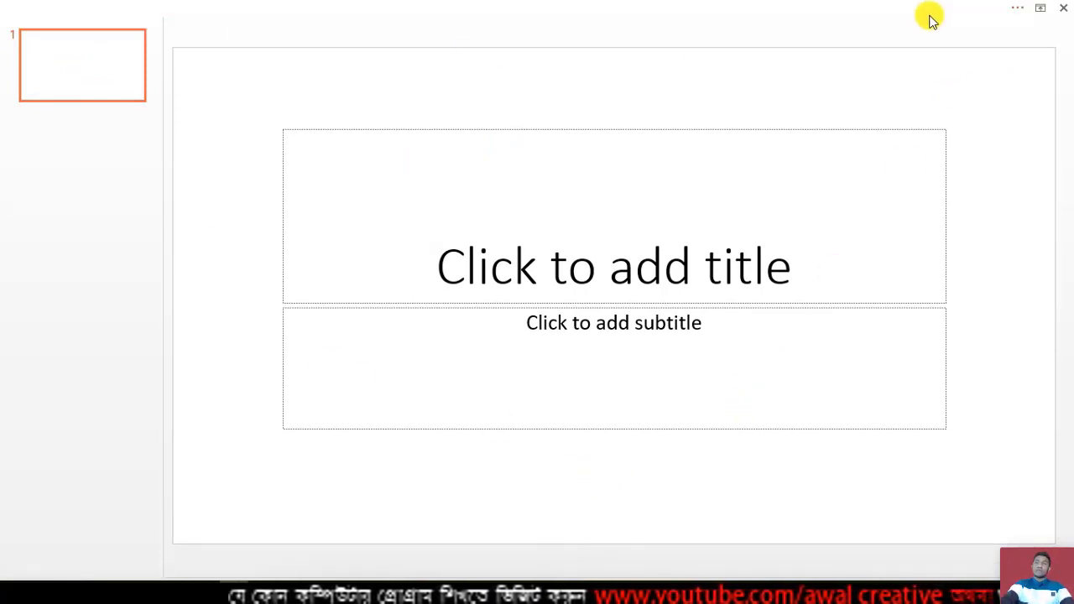
# Restore Show Tabs and Commands, browse Home, Insert and Design, and reopen the display options
pyautogui.click(1042, 10)
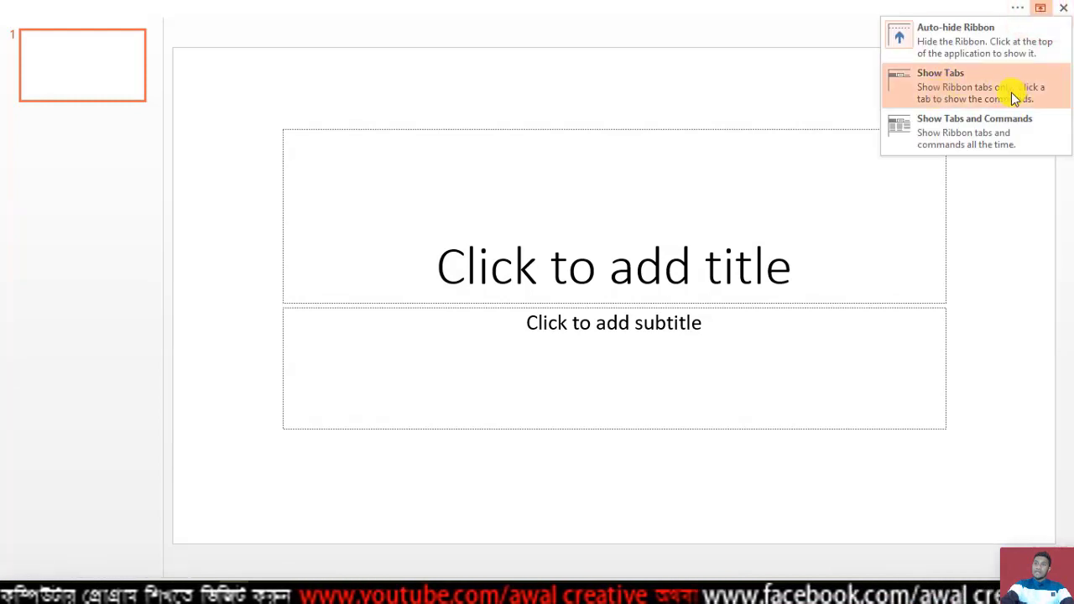
pyautogui.click(943, 134)
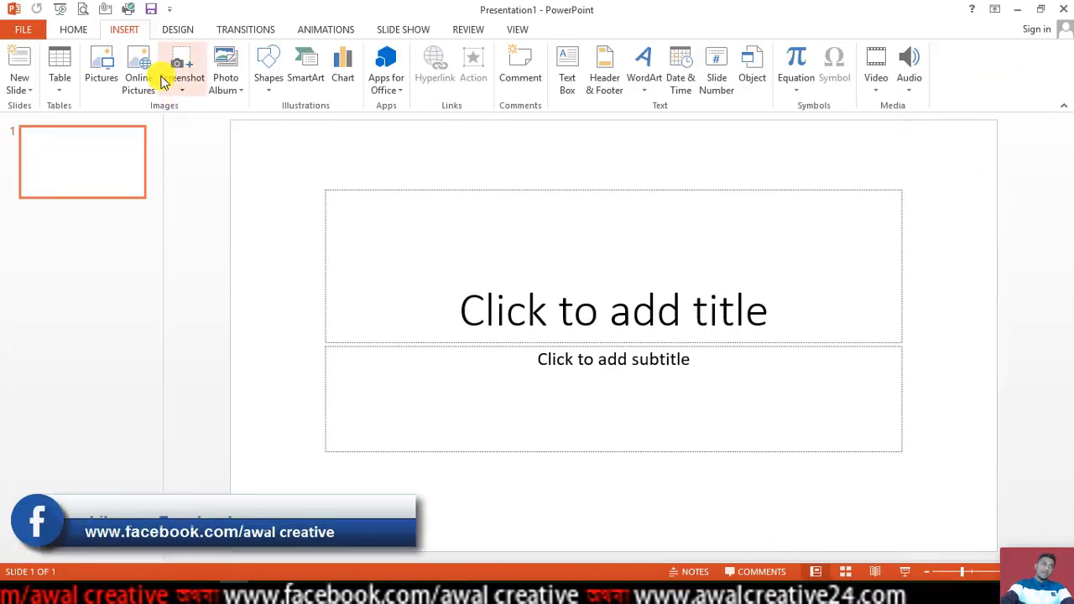
pyautogui.click(67, 31)
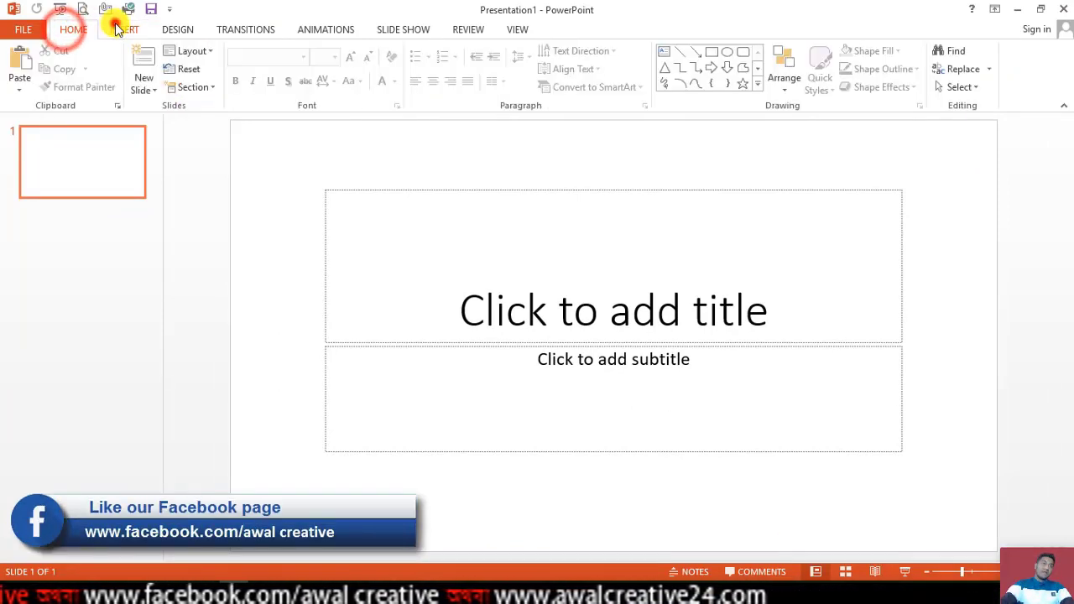
pyautogui.click(119, 29)
pyautogui.click(172, 28)
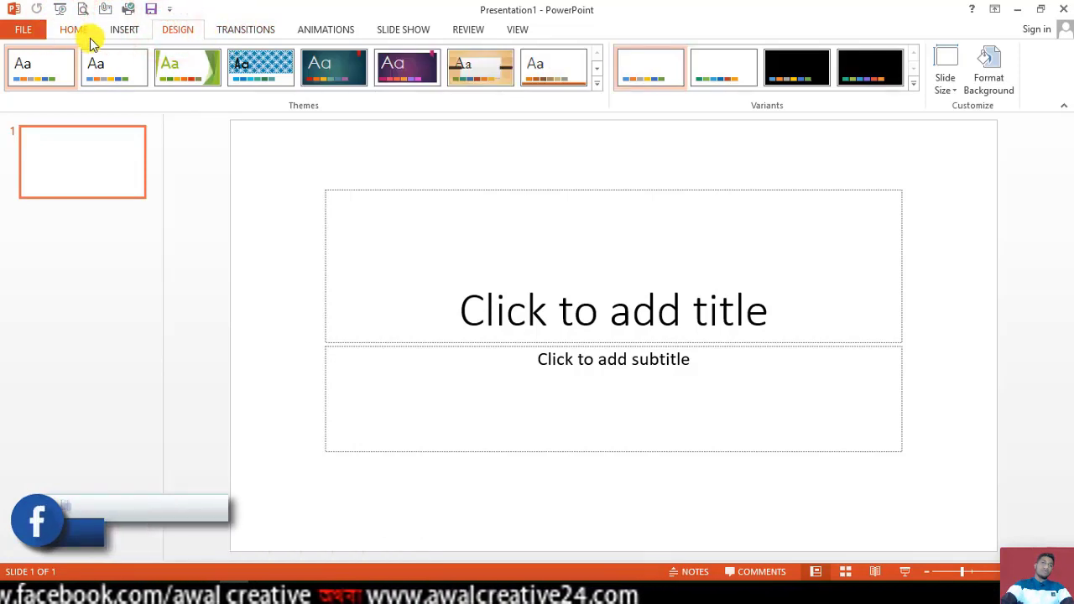
pyautogui.click(997, 12)
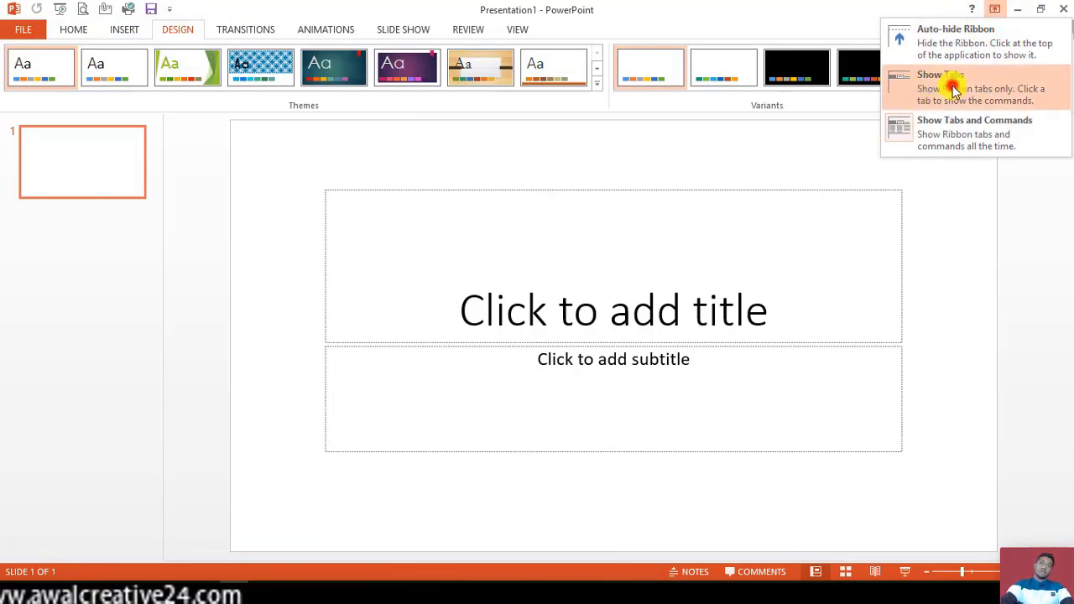
# Try Show Tabs mode, peek at Home, Insert and Design, then return to Show Tabs and Commands
pyautogui.click(954, 88)
pyautogui.click(69, 31)
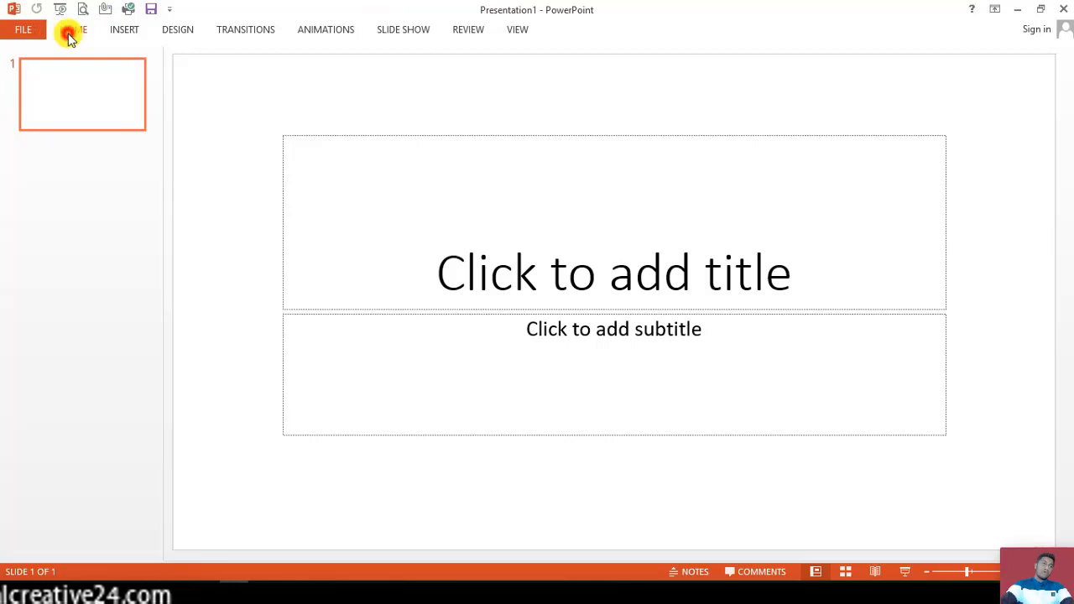
pyautogui.click(134, 32)
pyautogui.click(183, 30)
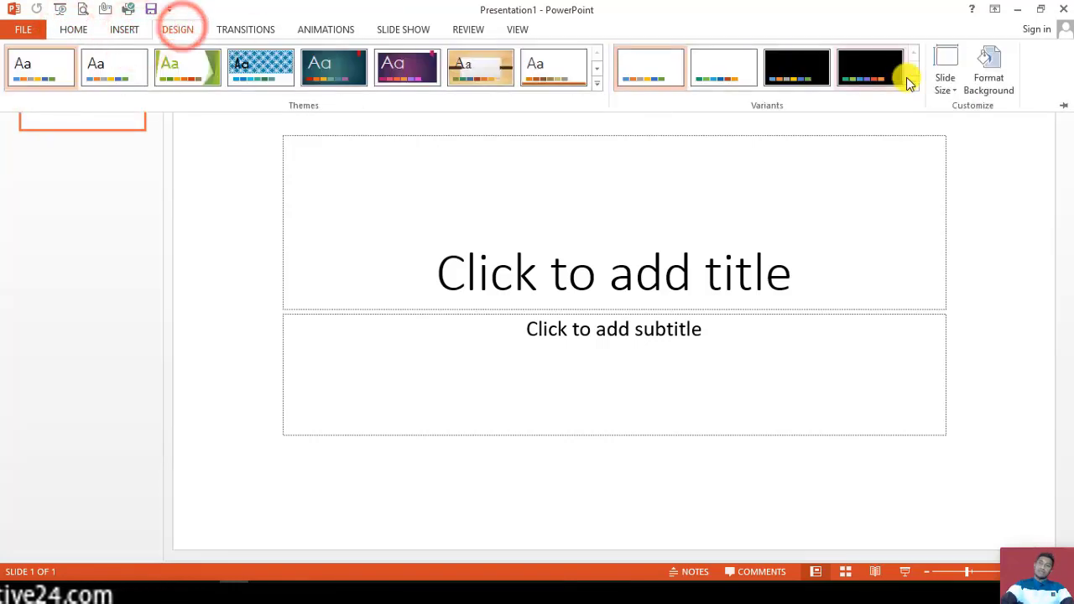
pyautogui.click(999, 248)
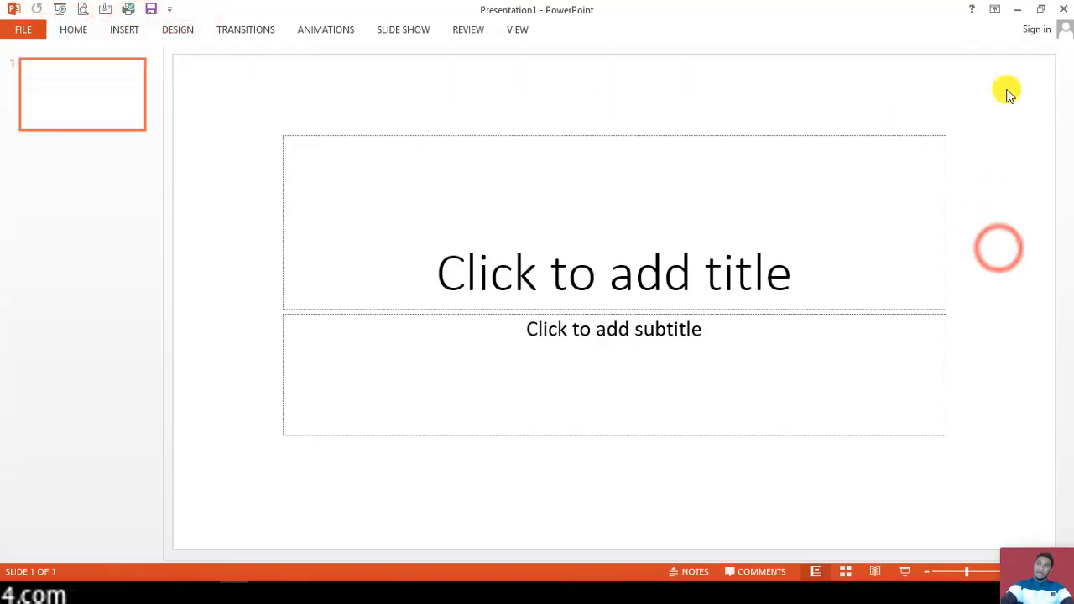
pyautogui.click(995, 10)
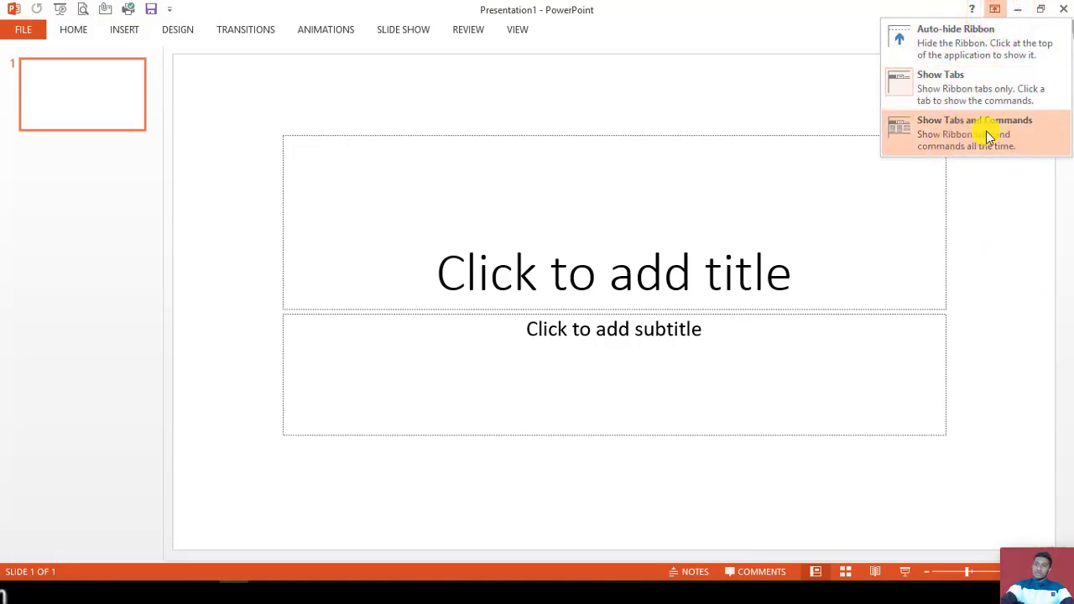
pyautogui.click(986, 131)
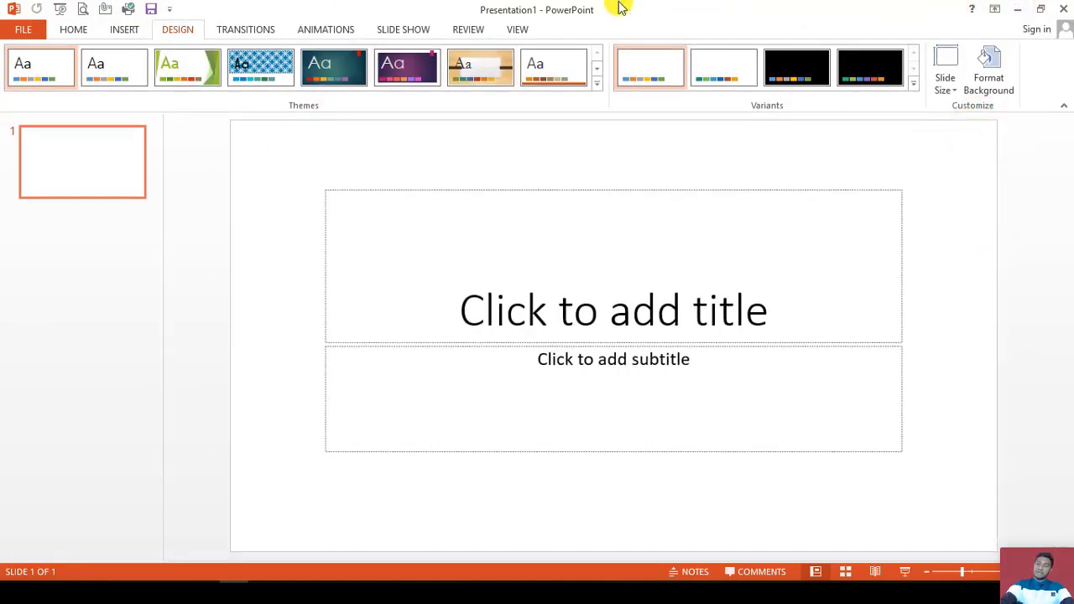
pyautogui.click(1019, 12)
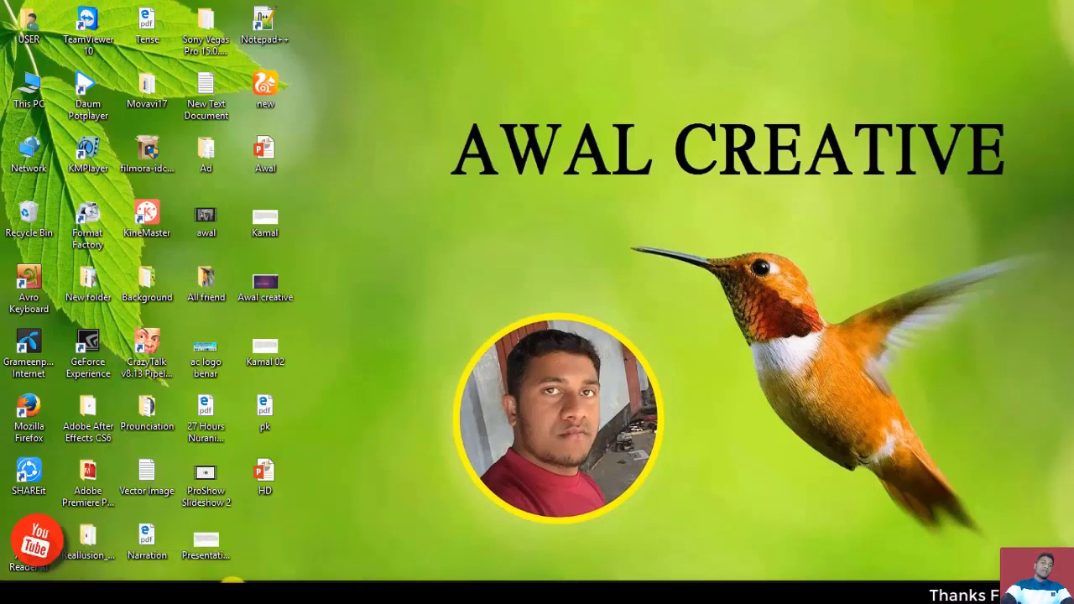
pyautogui.moveTo(230, 580)
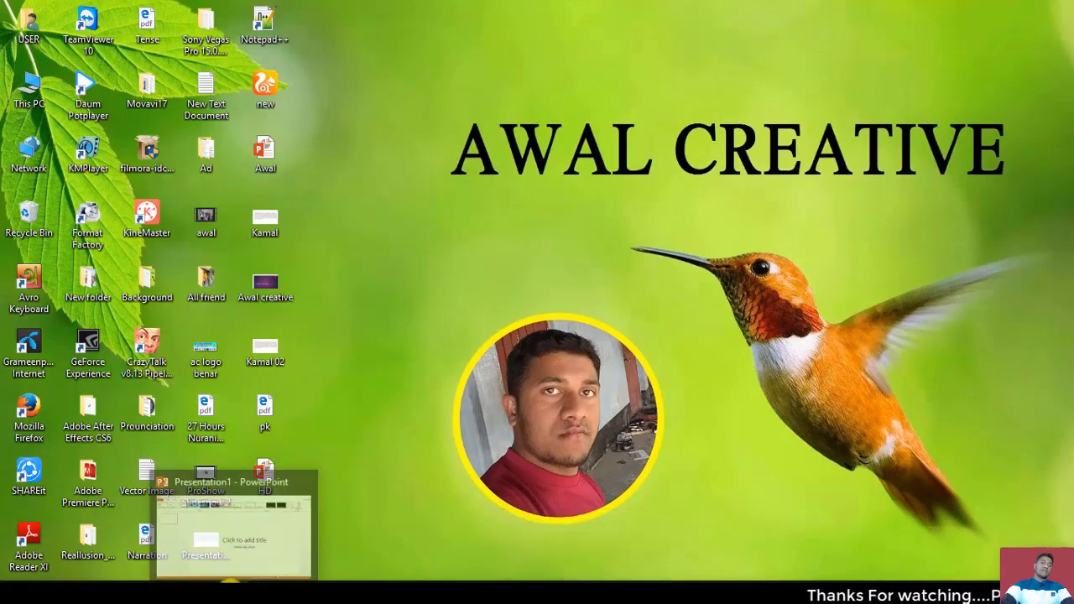
pyautogui.click(227, 531)
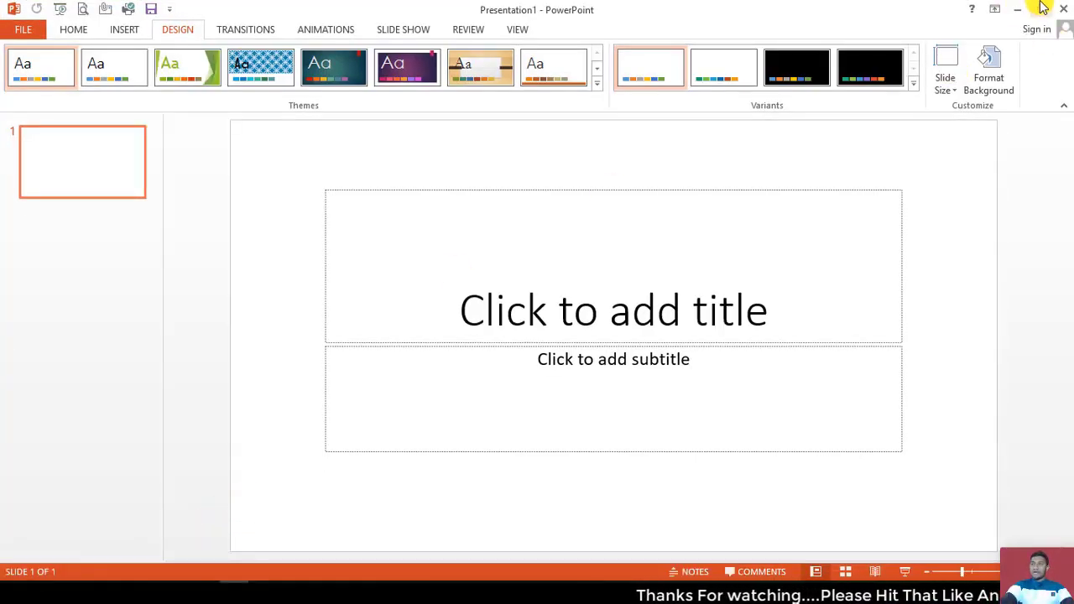
pyautogui.click(1041, 8)
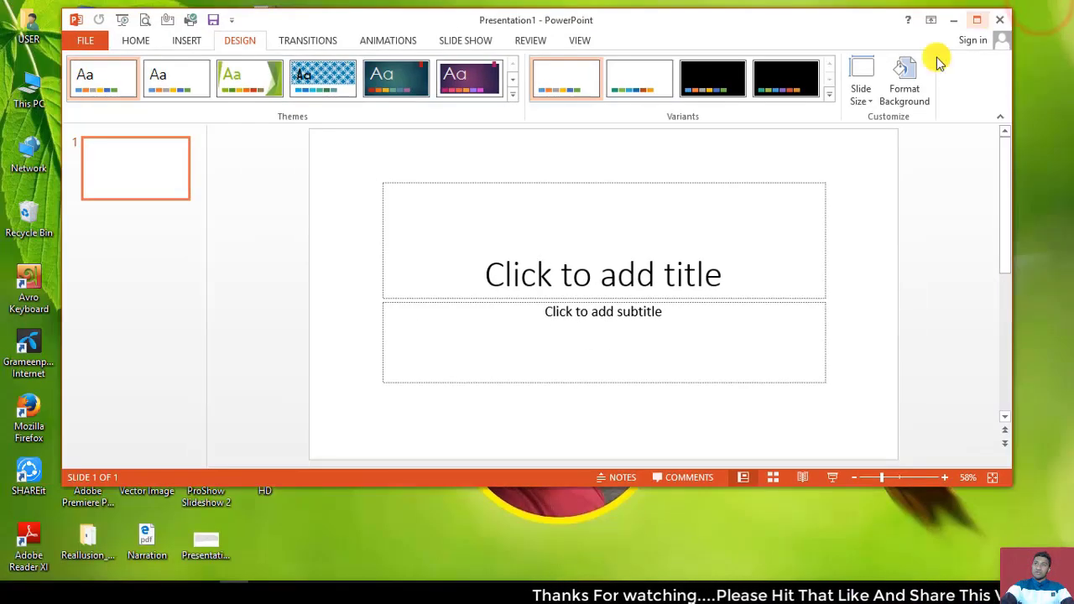
pyautogui.moveTo(59, 116); pyautogui.dragTo(253, 177)
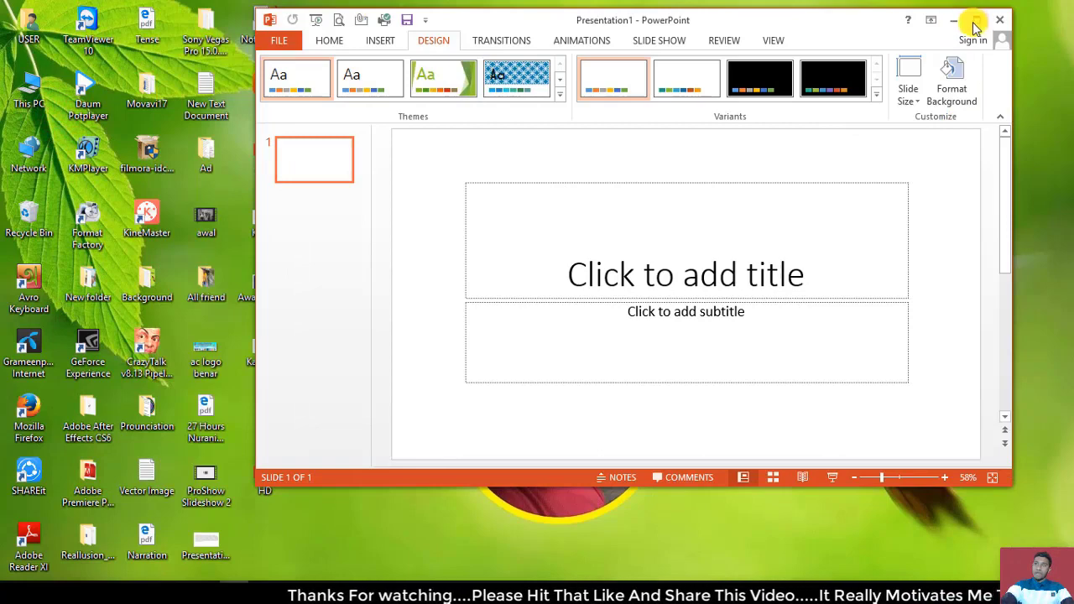
pyautogui.click(975, 22)
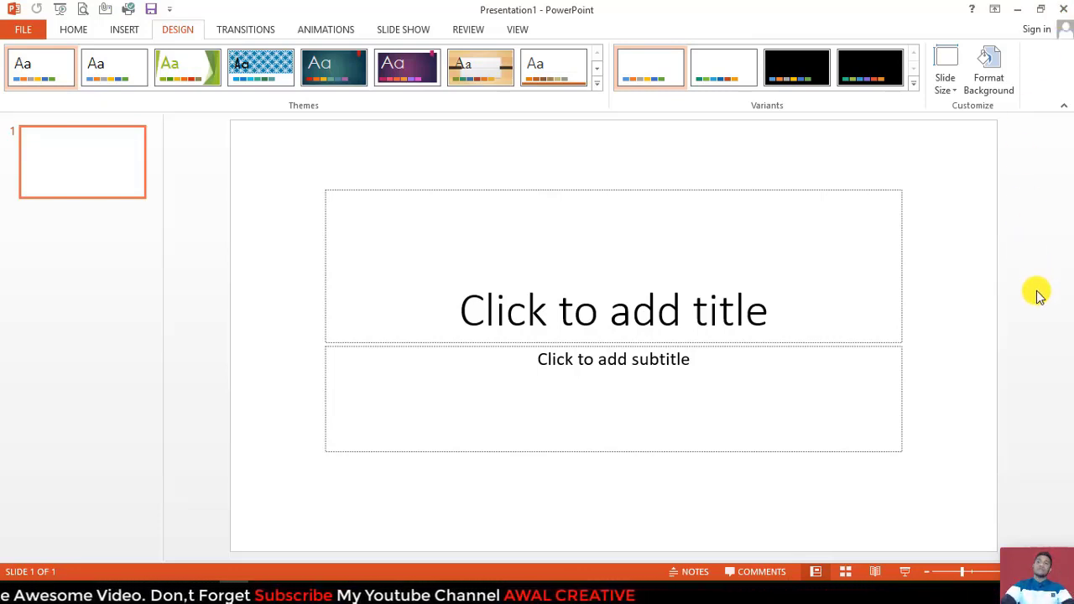
pyautogui.keyDown('ctrl'); pyautogui.scroll(3, 898, 410); pyautogui.keyUp('ctrl')
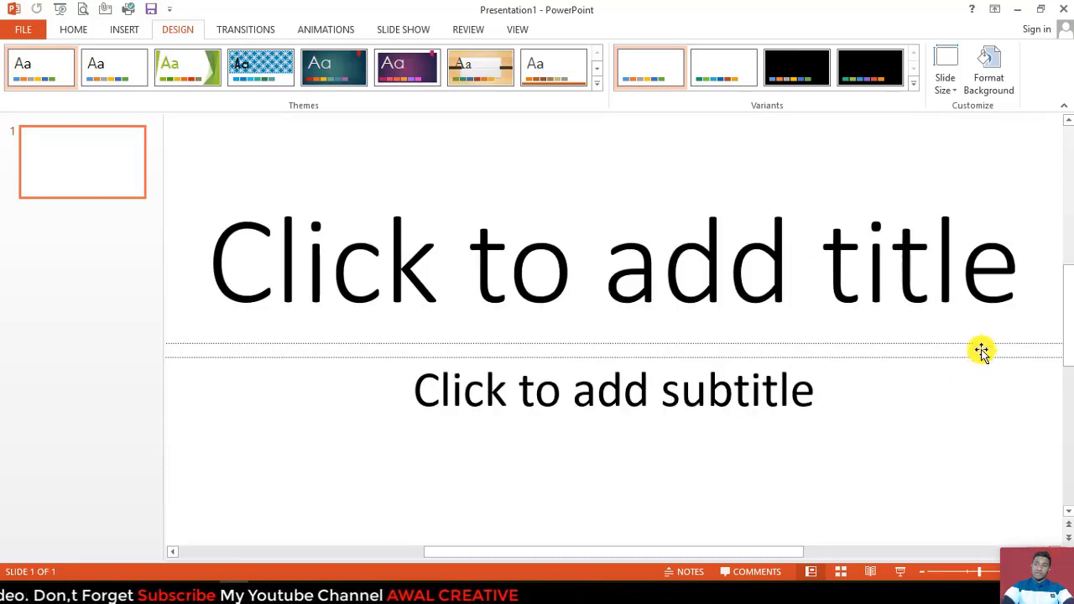
pyautogui.scroll(-1, 1067, 280)
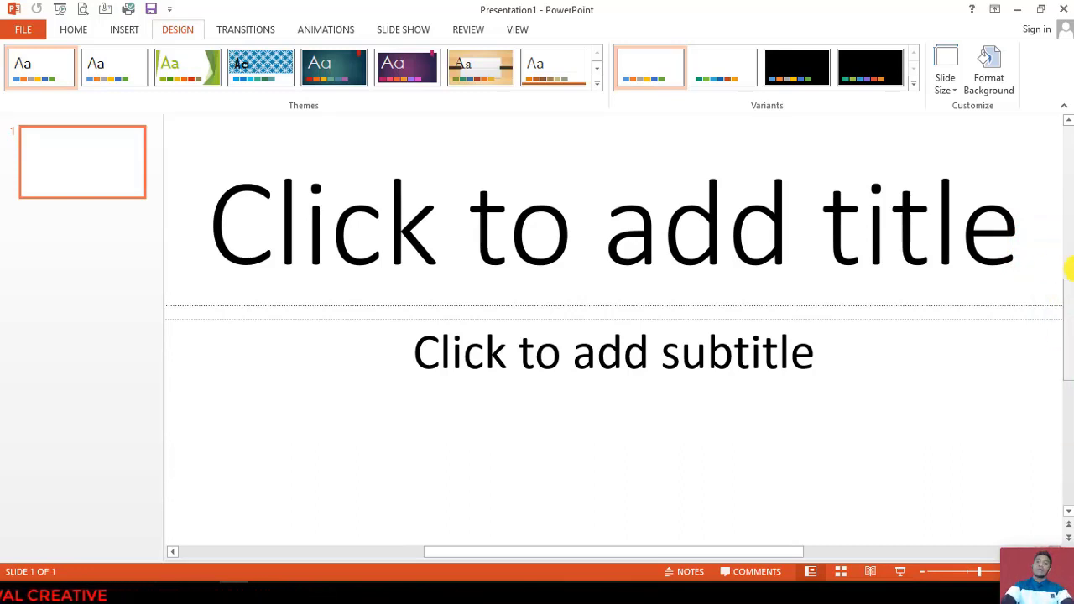
pyautogui.moveTo(1069, 300); pyautogui.dragTo(1069, 185)
pyautogui.scroll(2, 780, 472)
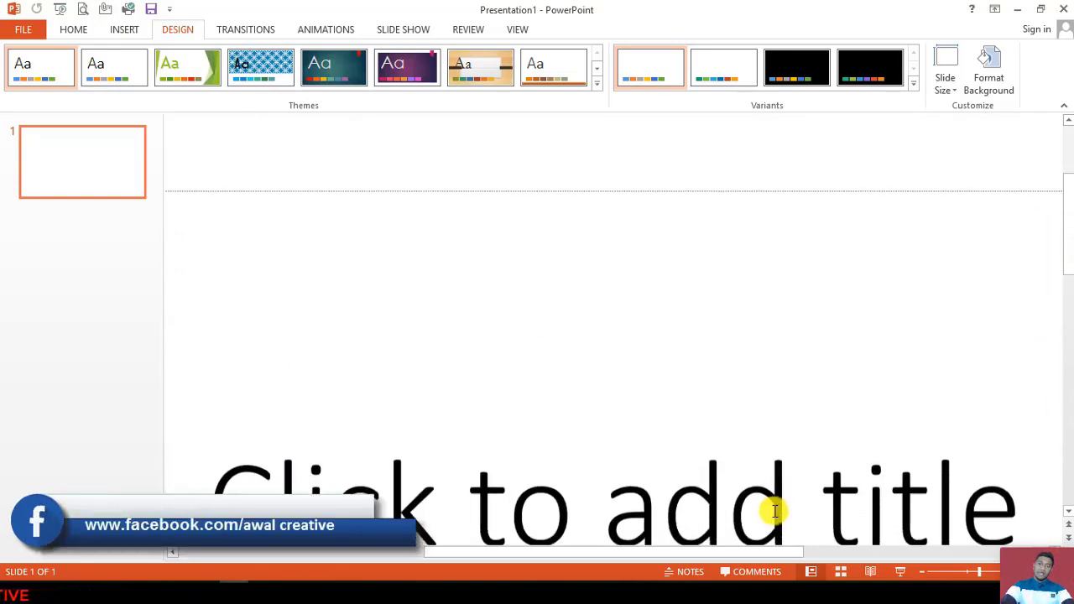
pyautogui.scroll(-2, 773, 506)
pyautogui.moveTo(546, 556)
pyautogui.mouseDown()
pyautogui.moveTo(424, 561)
pyautogui.moveTo(630, 542)
pyautogui.moveTo(350, 553)
pyautogui.moveTo(559, 574)
pyautogui.moveTo(887, 557)
pyautogui.moveTo(864, 569)
pyautogui.moveTo(835, 560)
pyautogui.mouseUp()
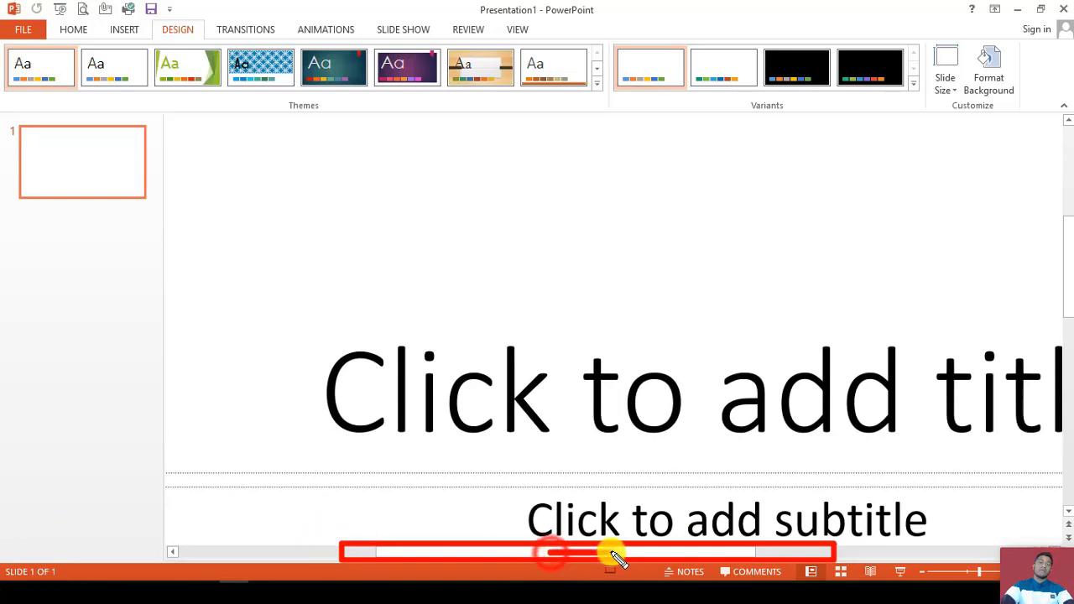
pyautogui.press('Escape')
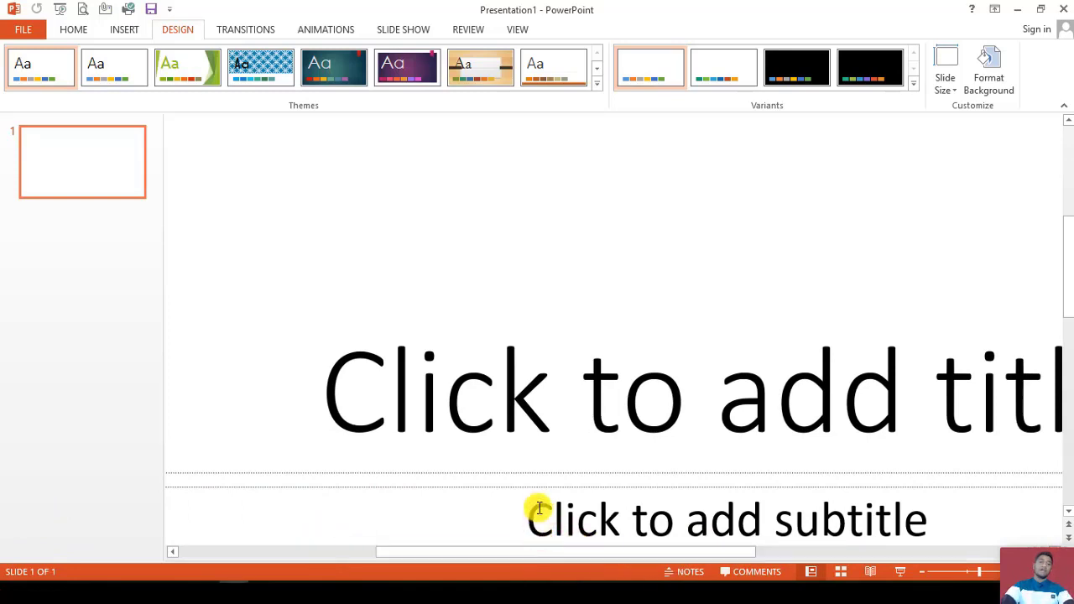
pyautogui.scroll(-3, 609, 470)
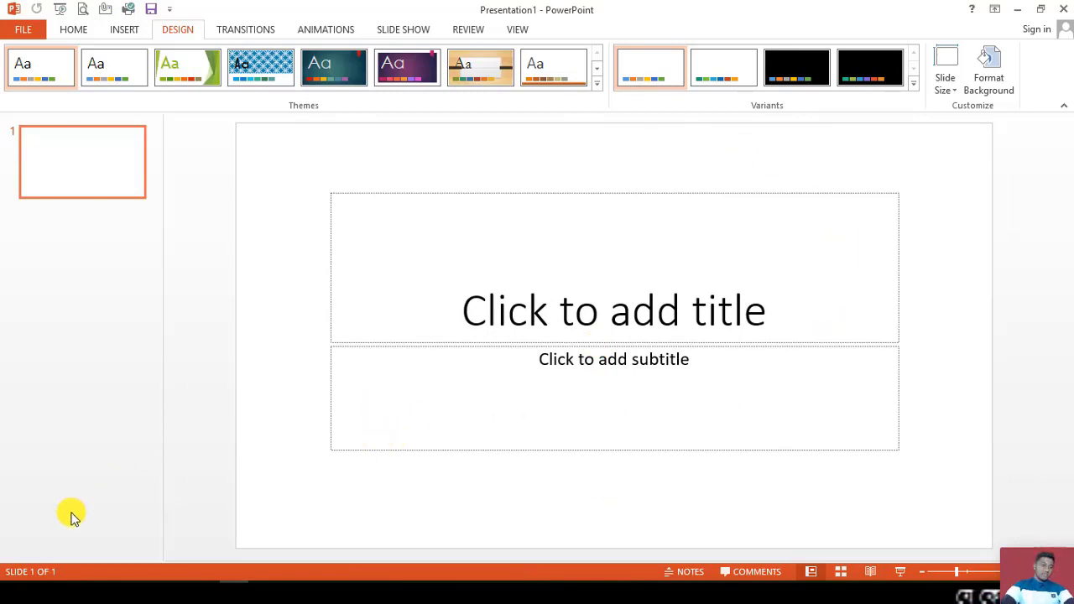
pyautogui.moveTo(5, 541)
pyautogui.mouseDown()
pyautogui.moveTo(28, 579)
pyautogui.moveTo(99, 580)
pyautogui.mouseUp()
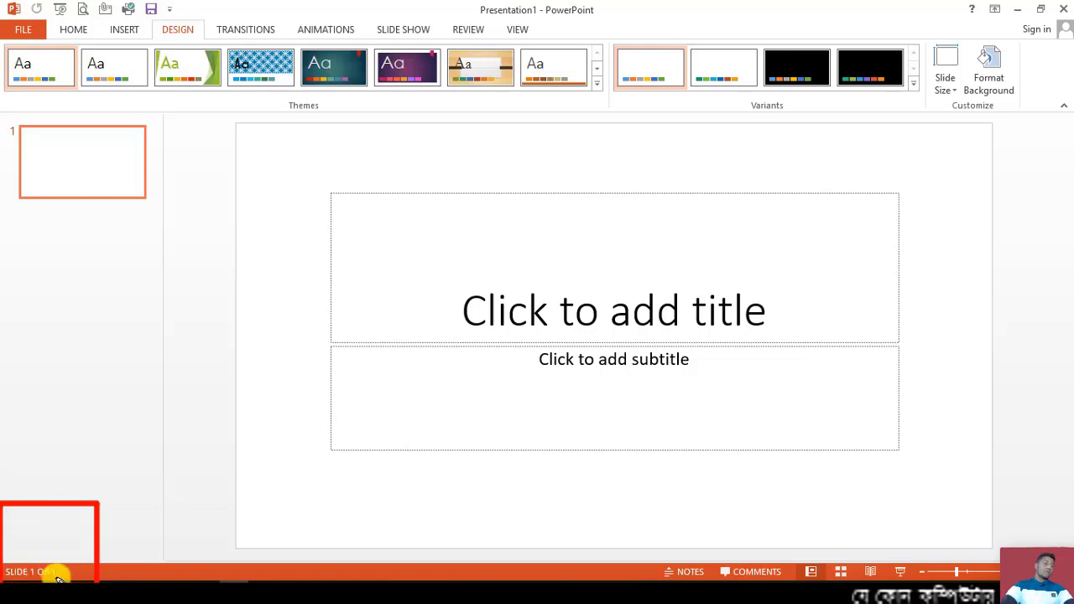
pyautogui.press('Escape')
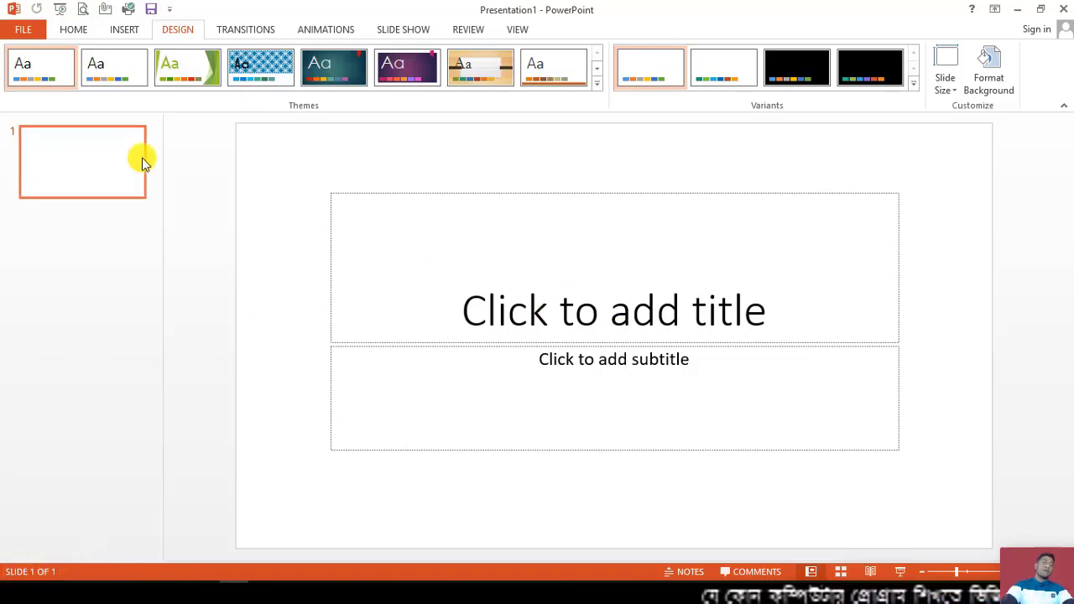
pyautogui.rightClick(103, 248)
pyautogui.click(140, 302)
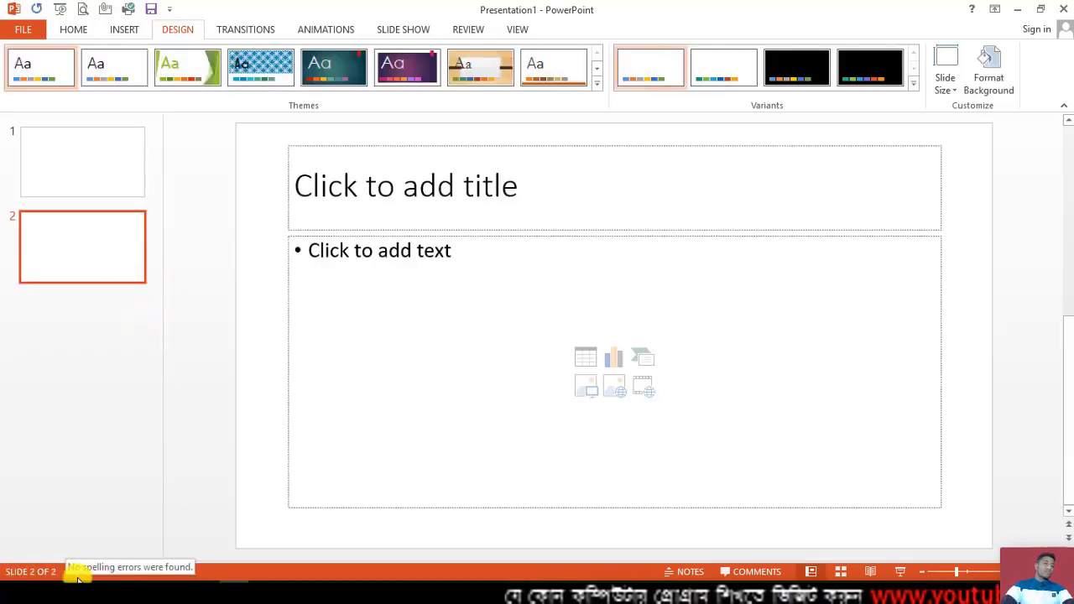
pyautogui.click(431, 412)
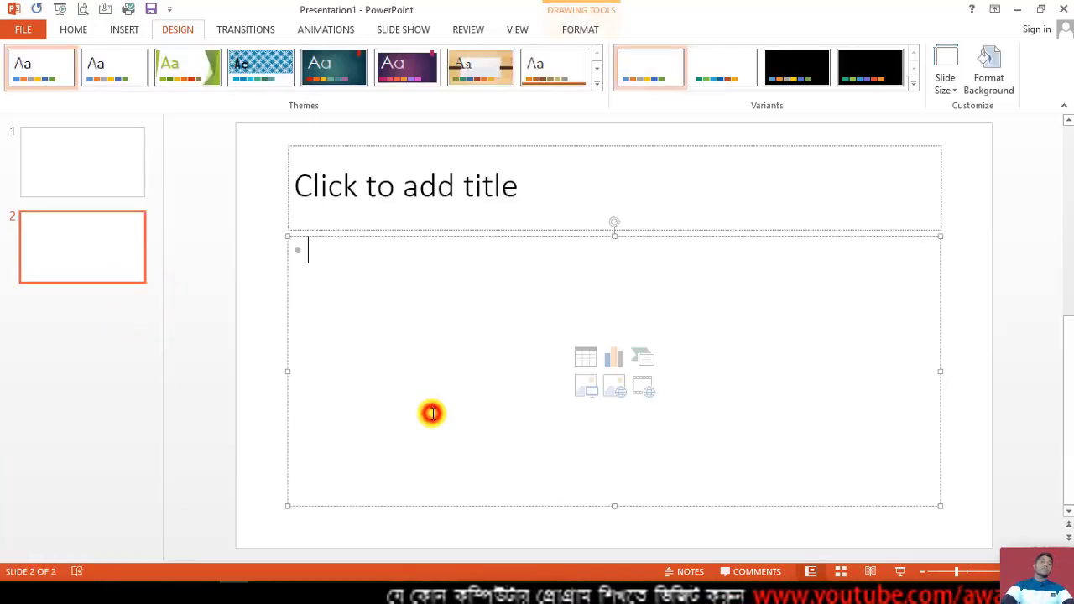
pyautogui.click(21, 183)
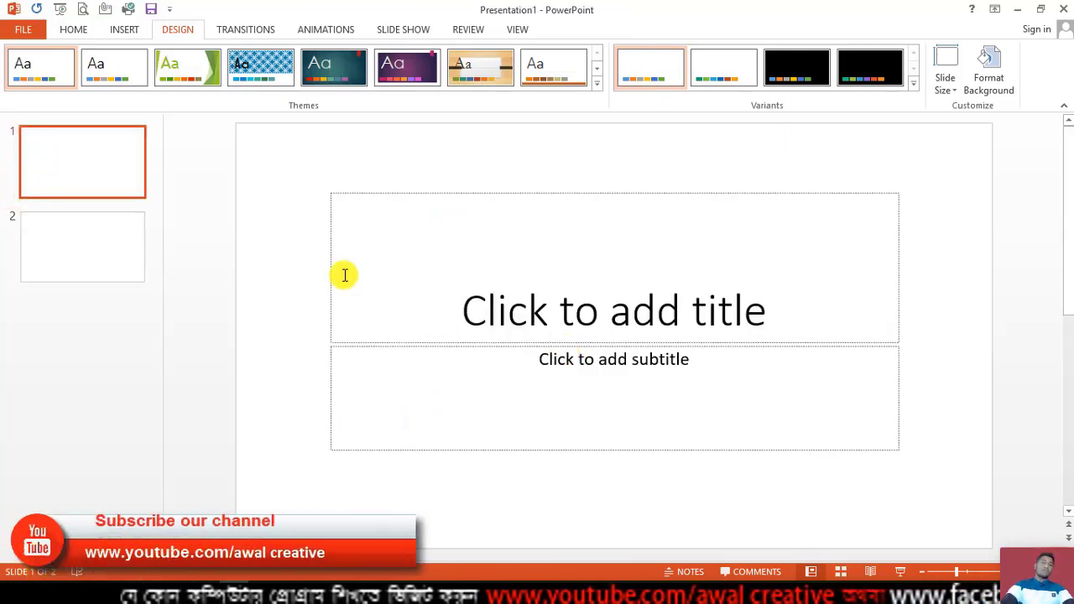
pyautogui.click(122, 240)
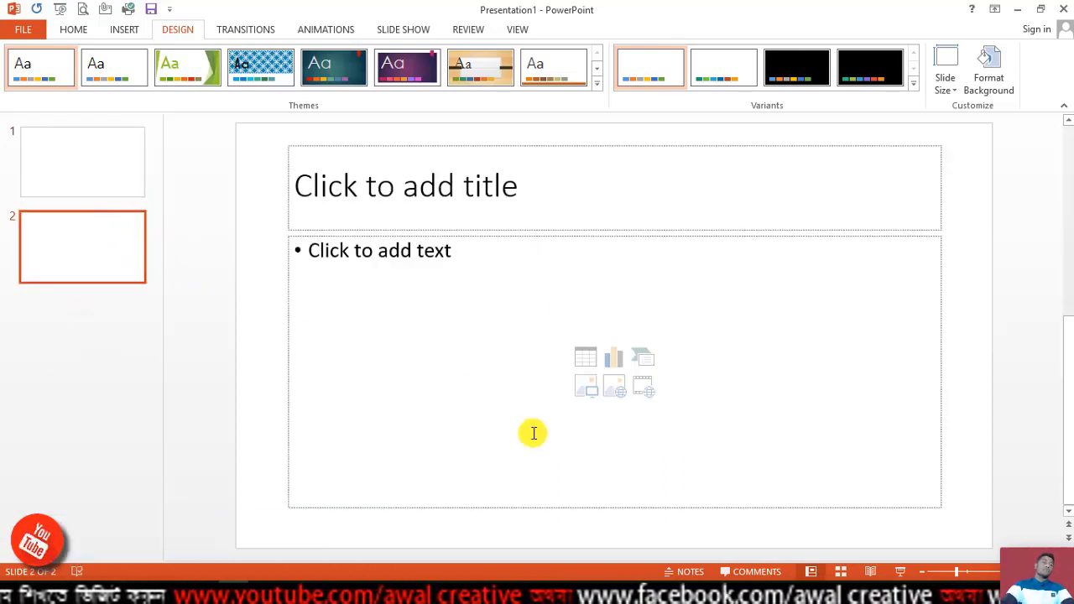
pyautogui.press('Delete')
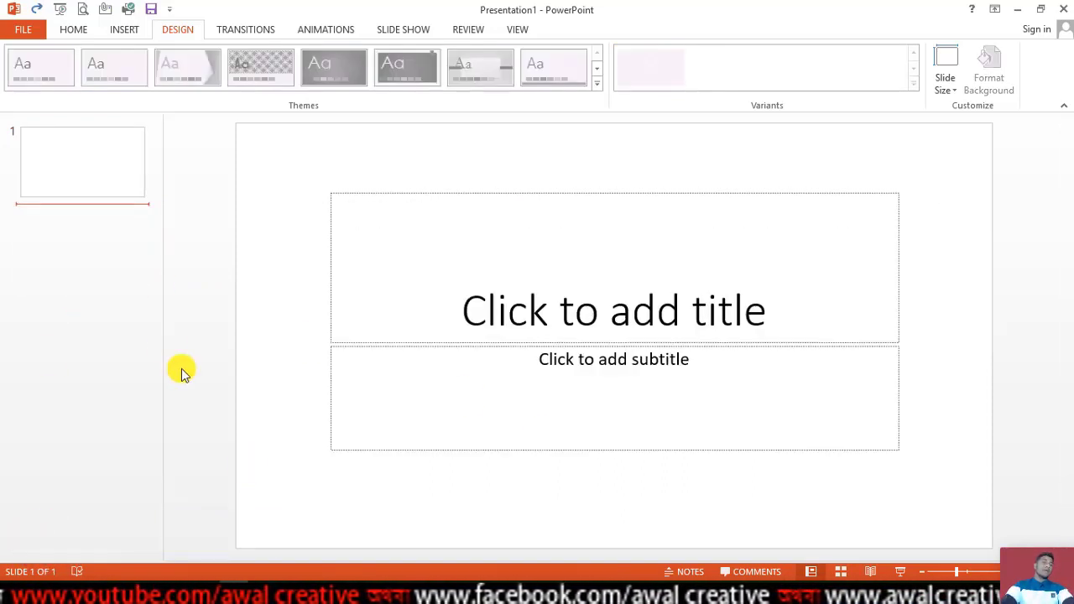
pyautogui.click(242, 247)
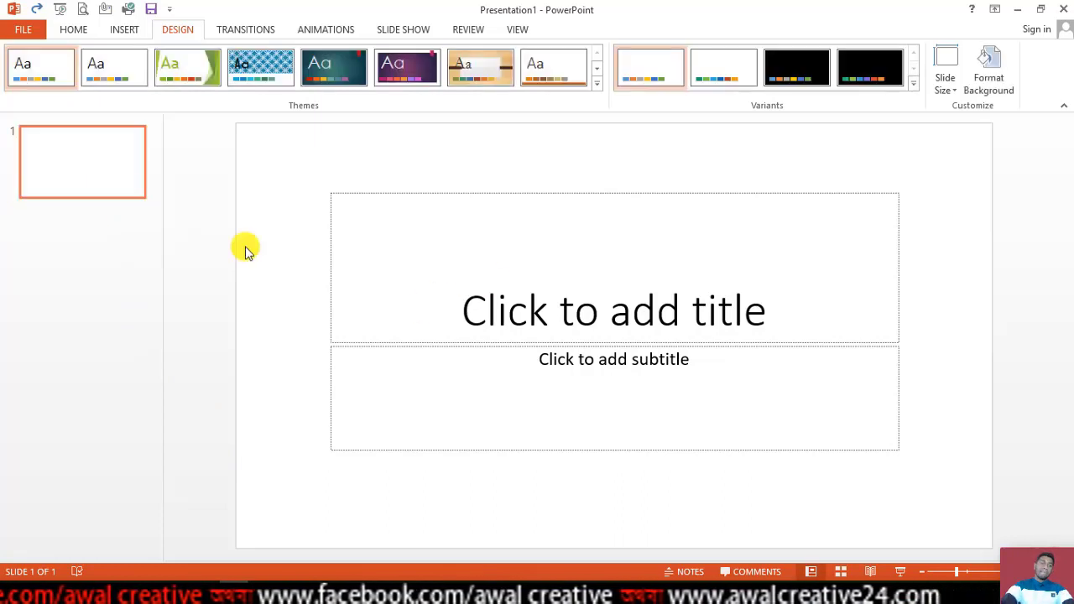
pyautogui.click(68, 263)
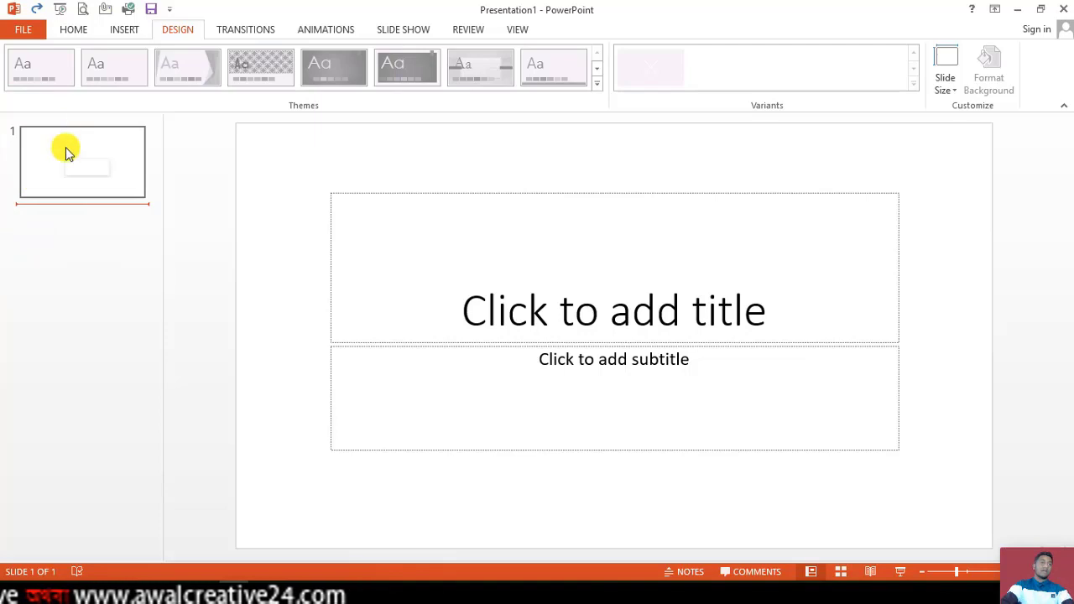
pyautogui.click(780, 525)
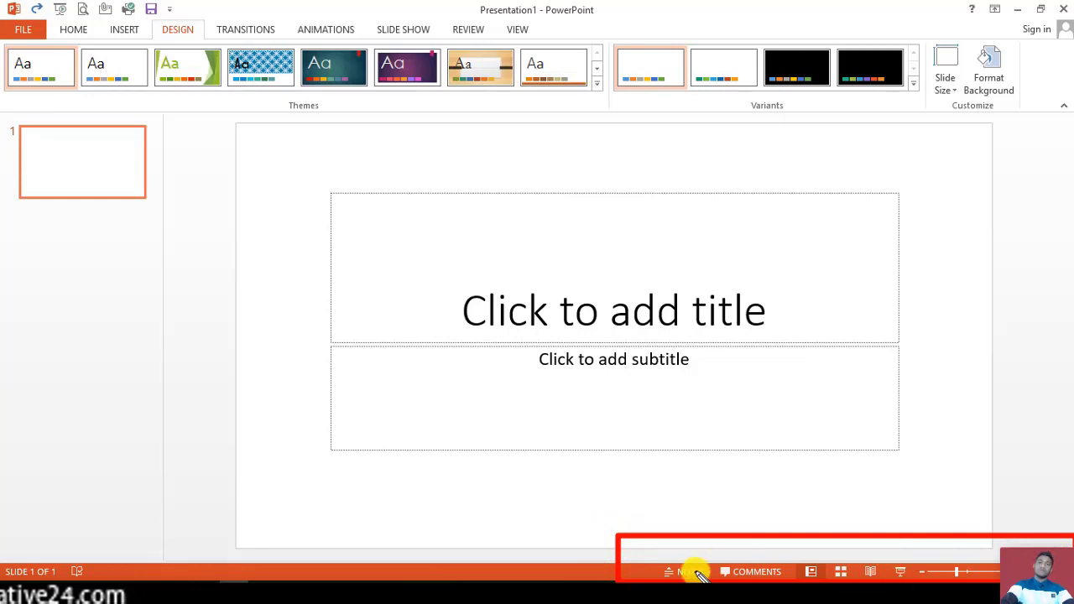
# Add a new empty comment to the title slide, close Comments, and show the notes pane
pyautogui.click(694, 573)
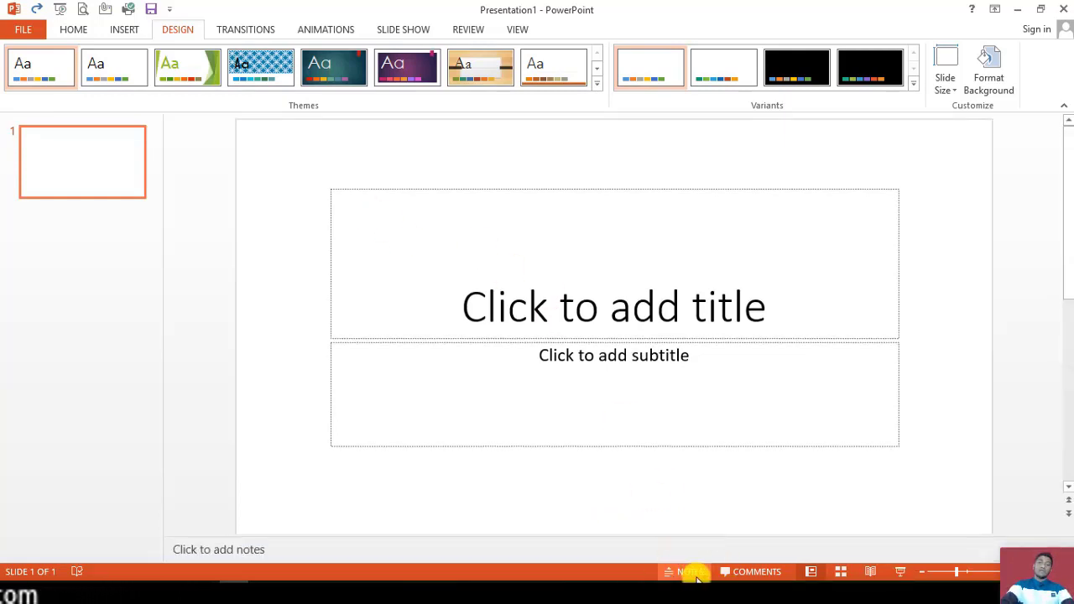
pyautogui.click(695, 576)
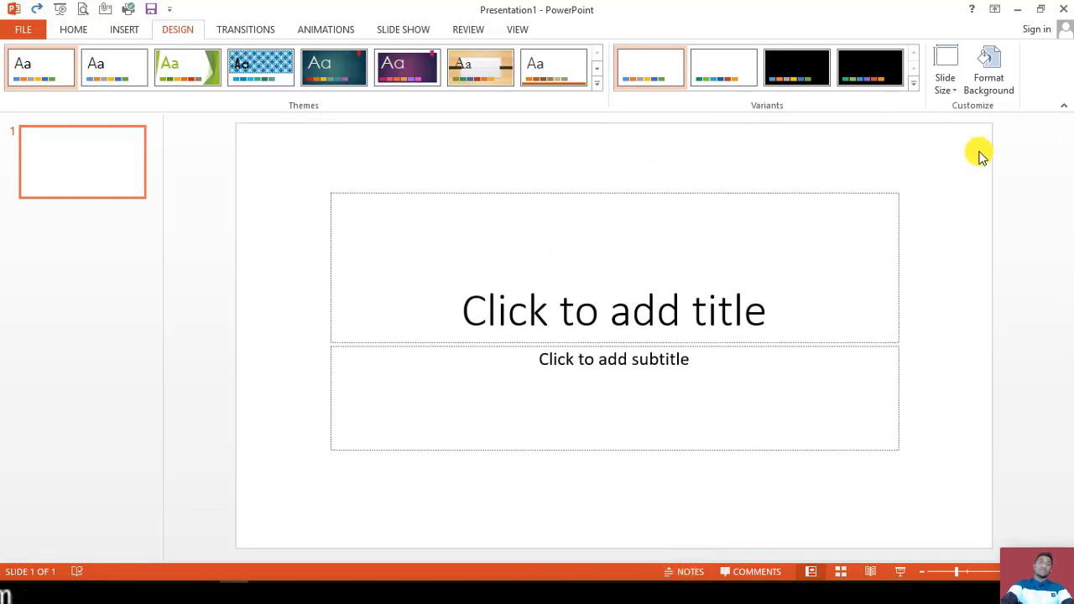
pyautogui.click(756, 574)
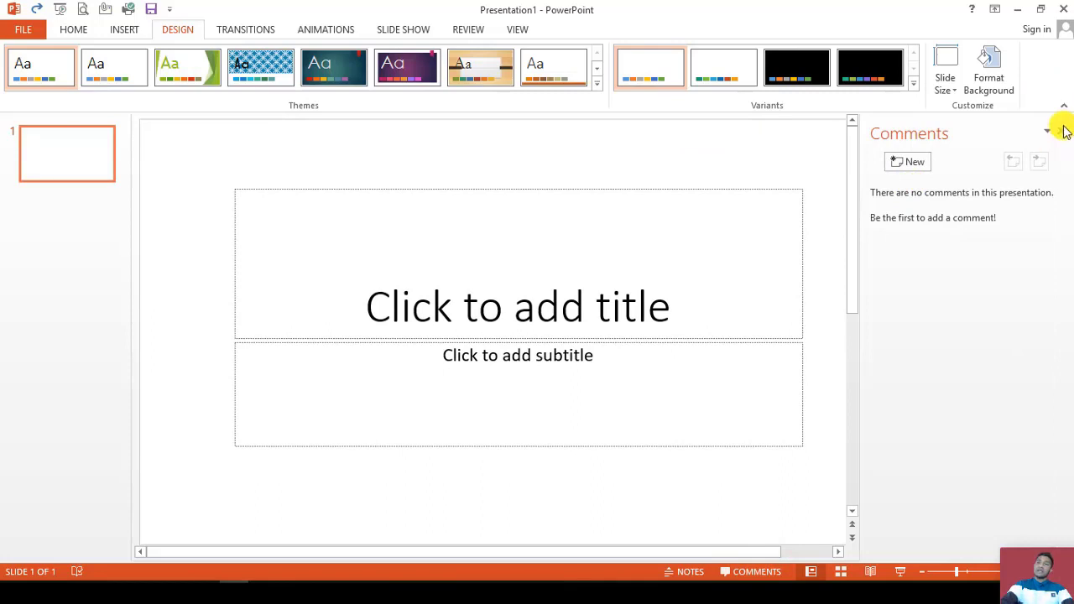
pyautogui.click(909, 163)
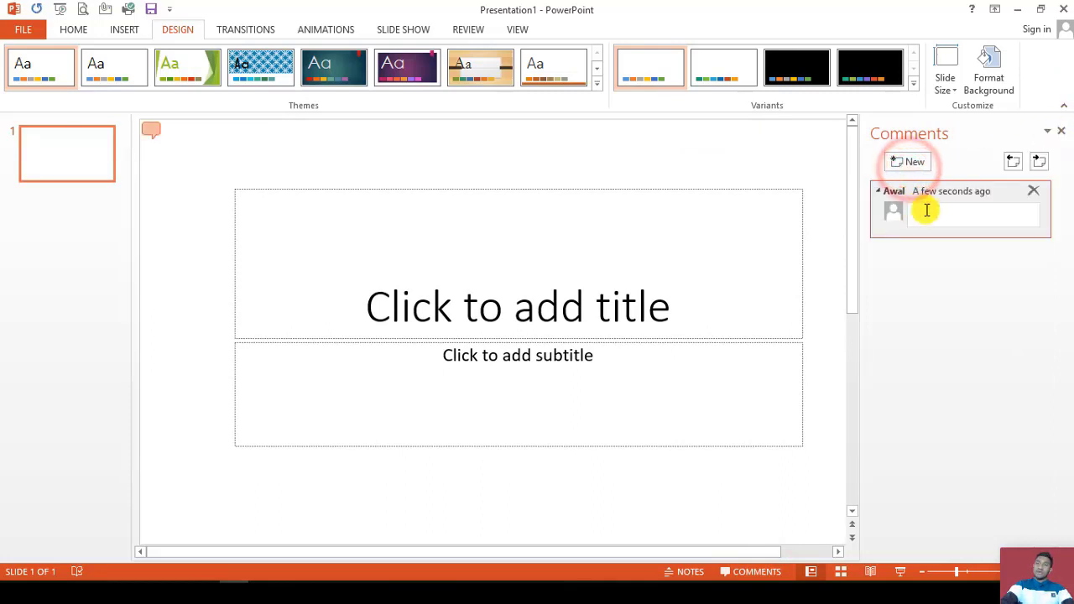
pyautogui.click(1056, 131)
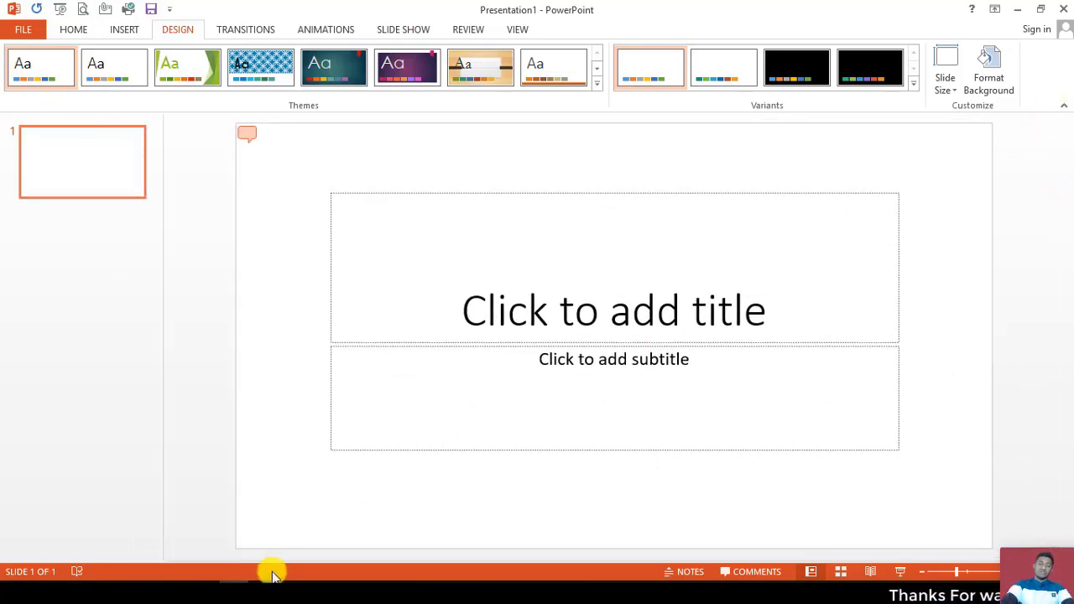
pyautogui.click(806, 571)
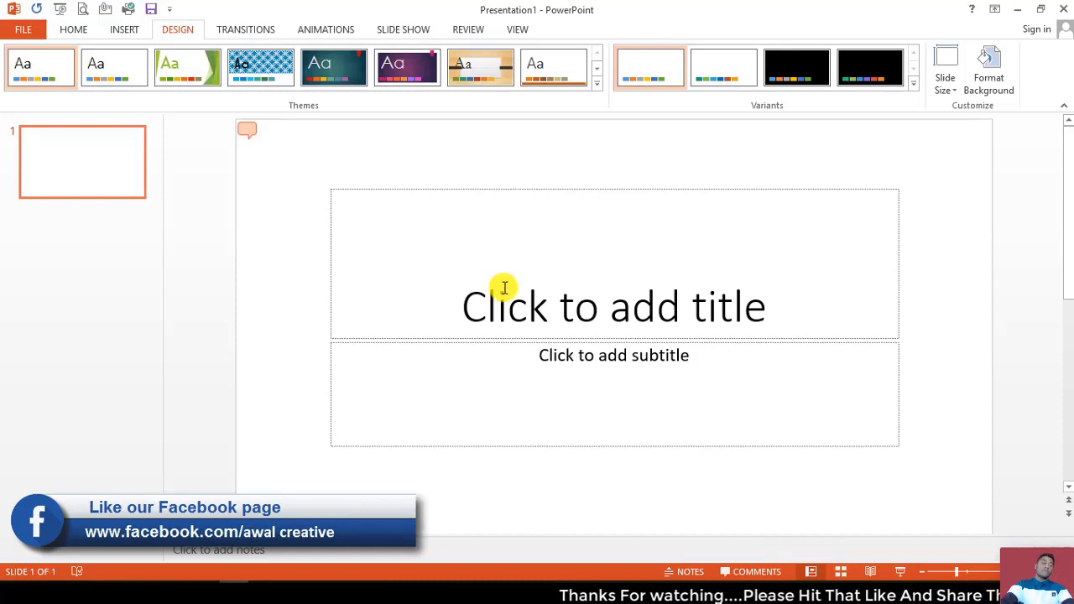
pyautogui.keyDown('ctrl'); pyautogui.scroll(5, 504, 288); pyautogui.keyUp('ctrl')
pyautogui.scroll(-1, 607, 307)
pyautogui.scroll(1, 607, 290)
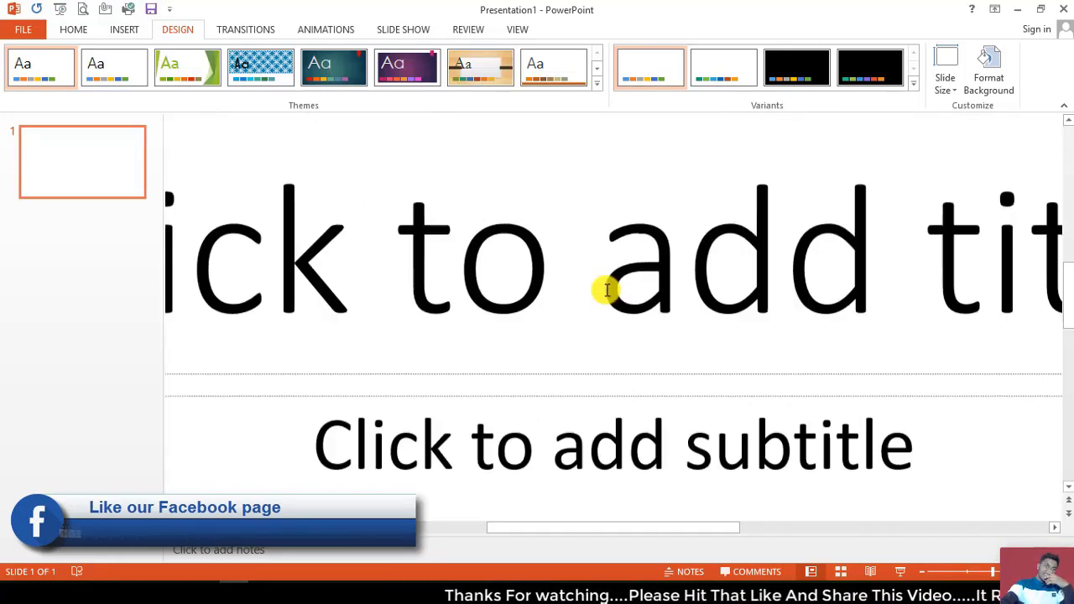
pyautogui.scroll(2, 607, 290)
pyautogui.scroll(-1, 624, 290)
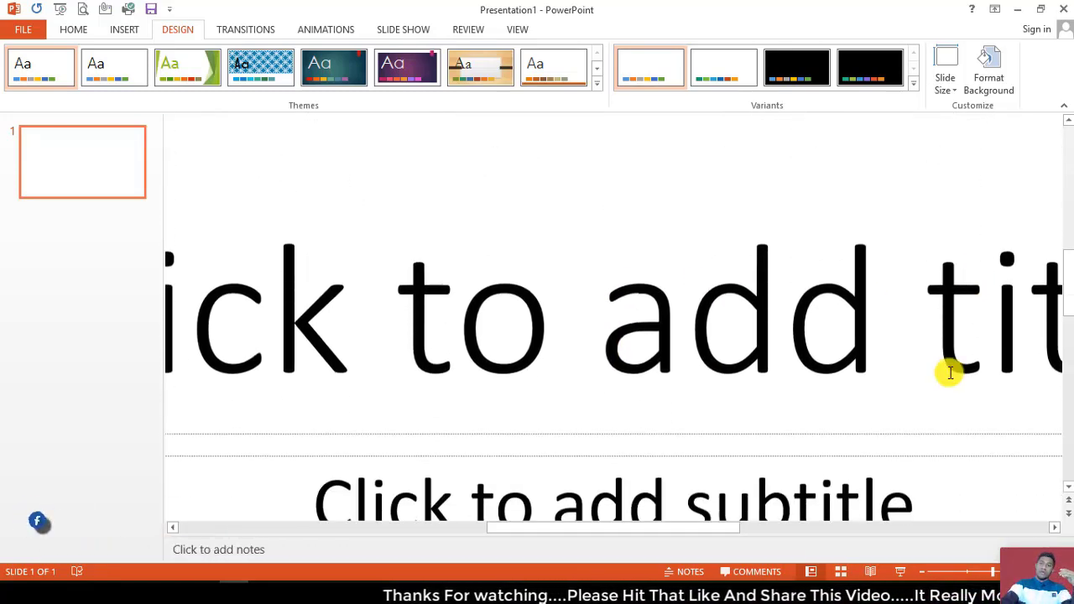
pyautogui.click(813, 574)
pyautogui.click(812, 573)
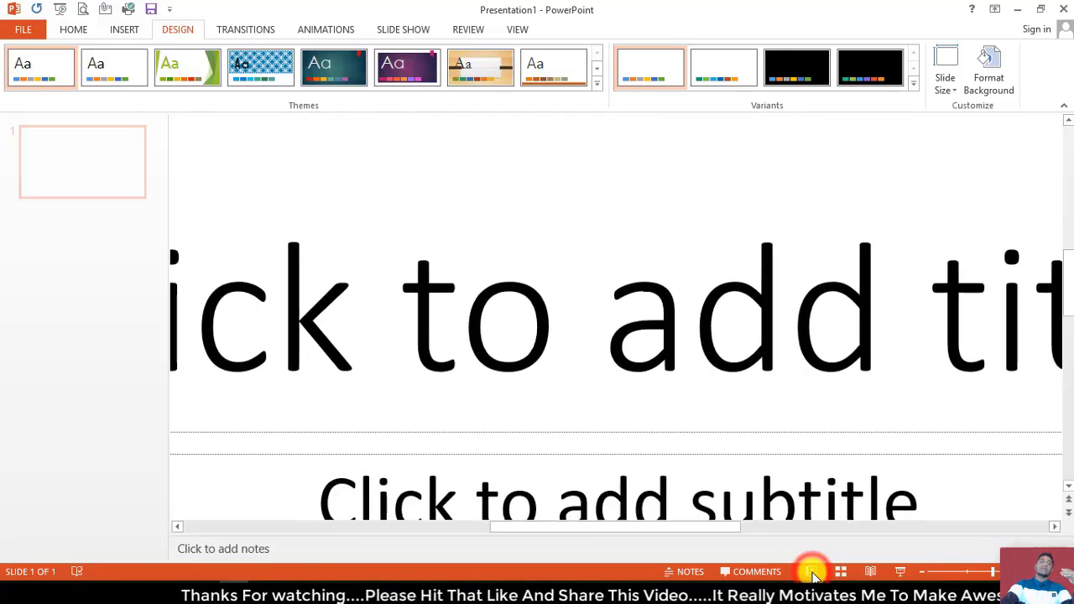
pyautogui.click(812, 573)
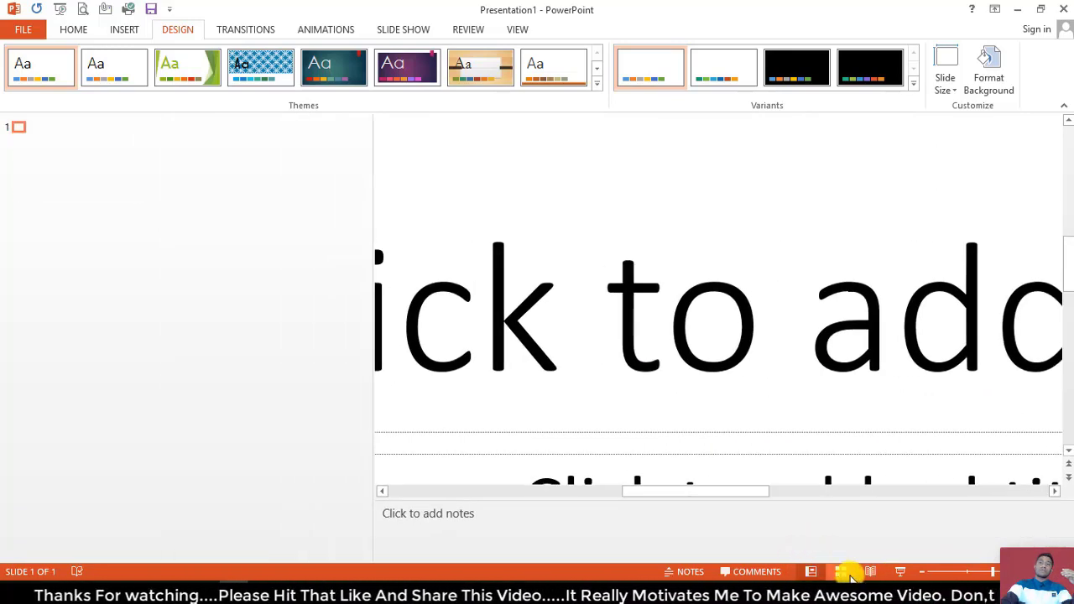
pyautogui.click(898, 574)
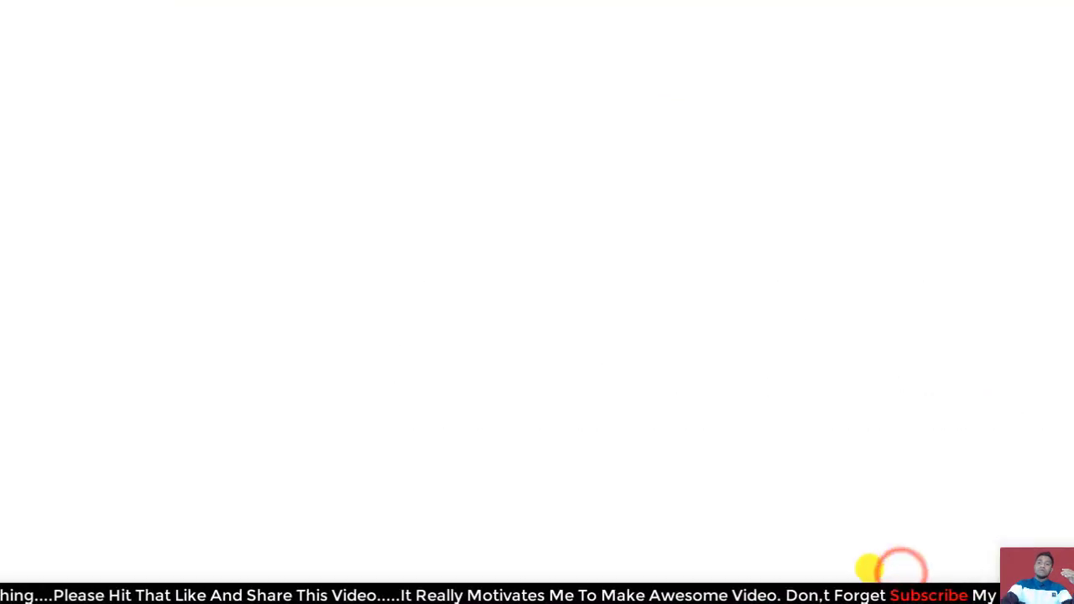
pyautogui.click(811, 115)
pyautogui.click(811, 122)
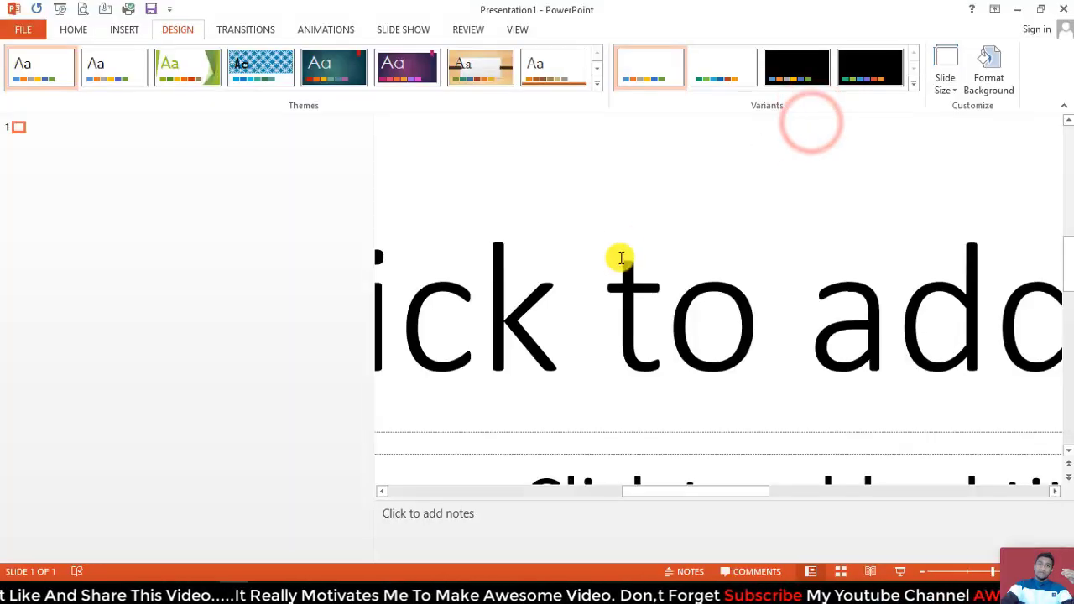
pyautogui.scroll(-3, 628, 271)
pyautogui.scroll(-2, 655, 312)
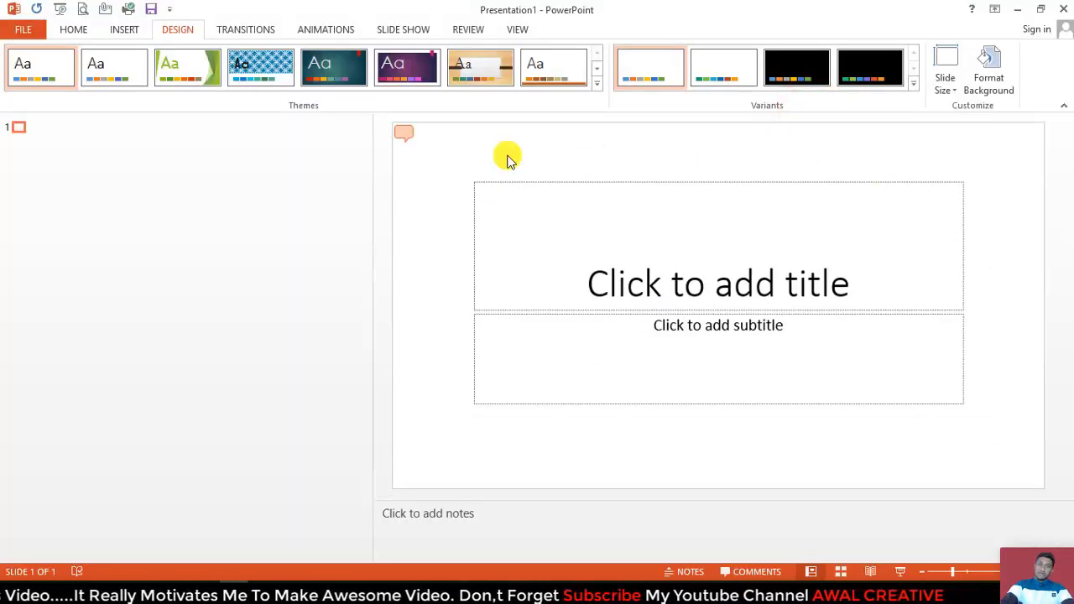
pyautogui.click(79, 171)
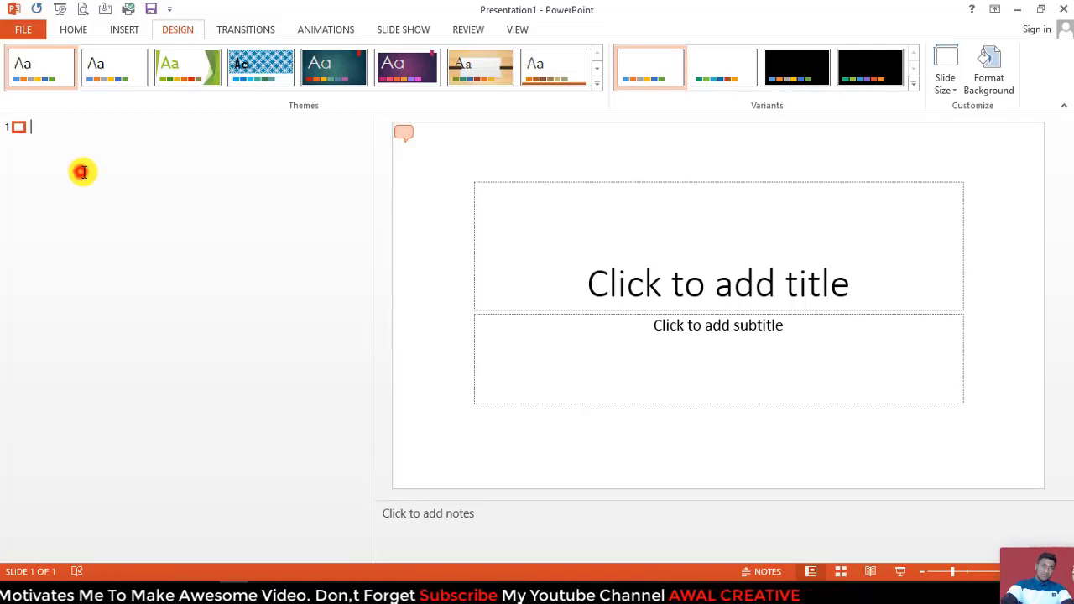
pyautogui.click(816, 571)
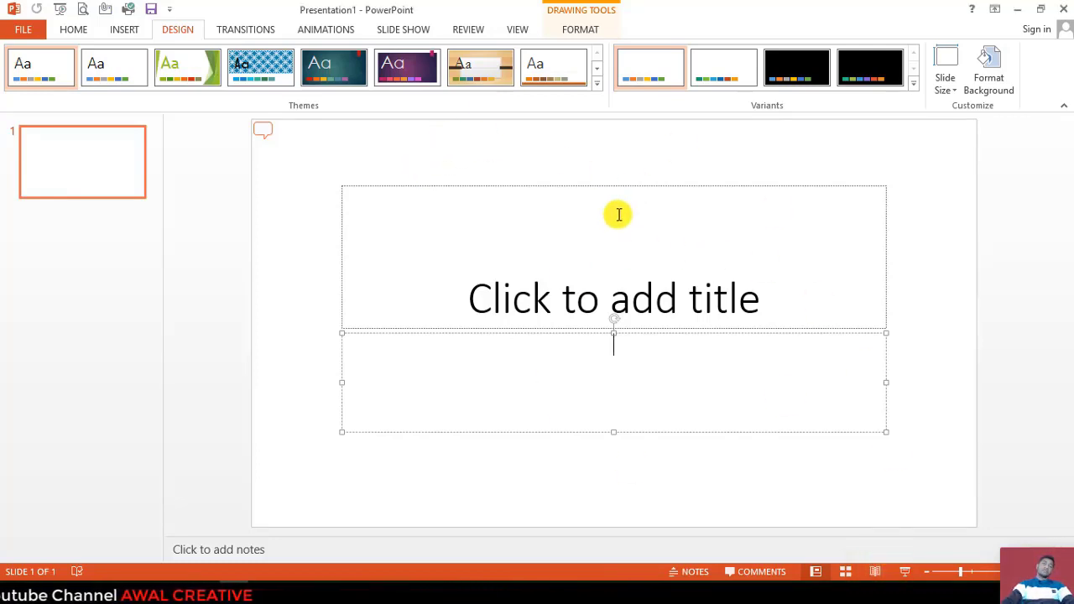
pyautogui.click(875, 576)
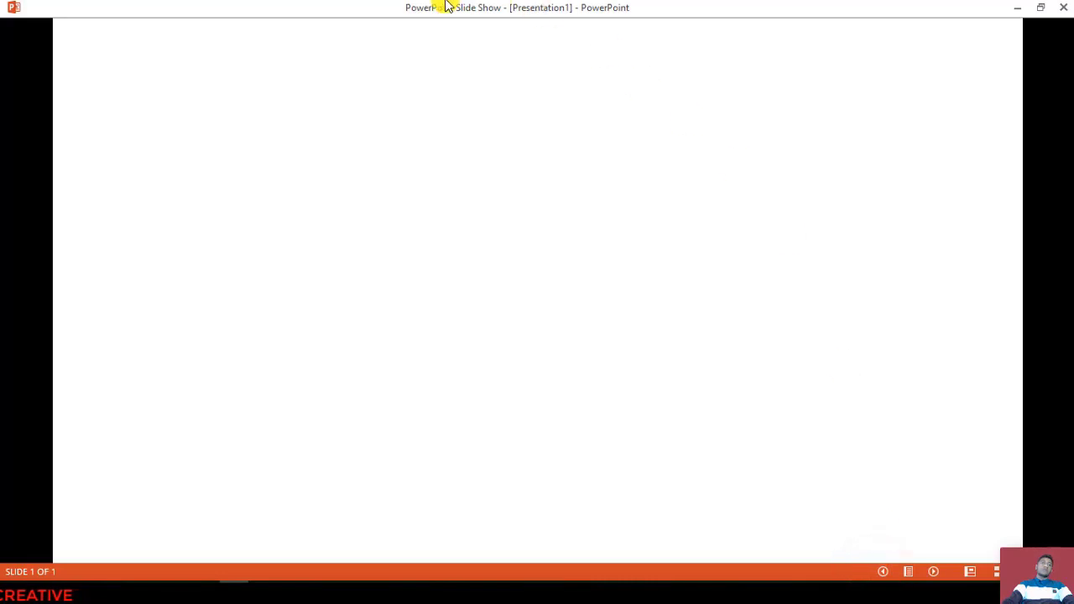
pyautogui.click(758, 386)
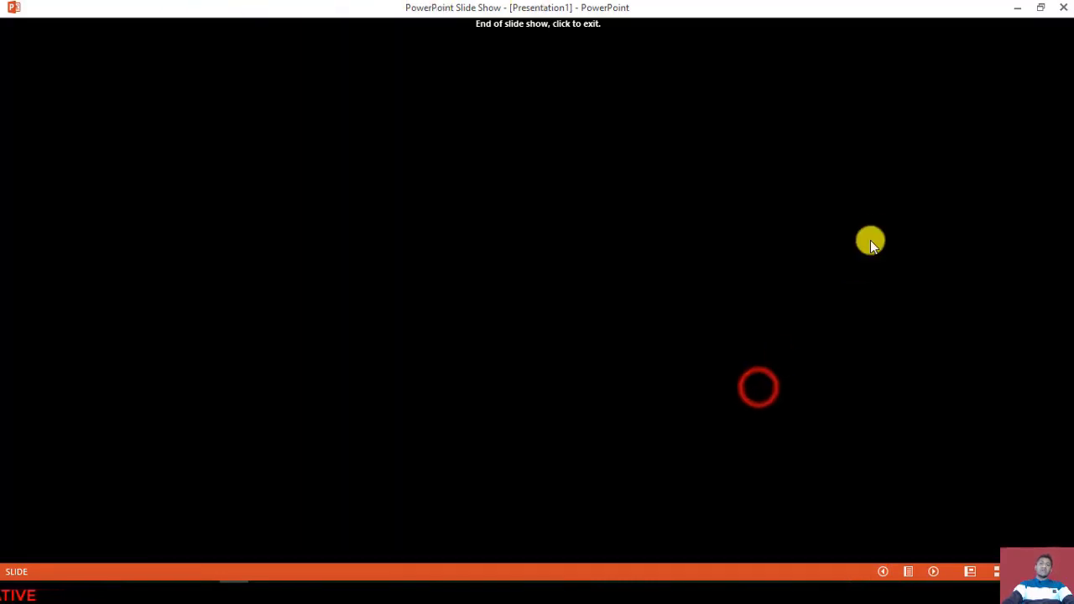
pyautogui.click(875, 230)
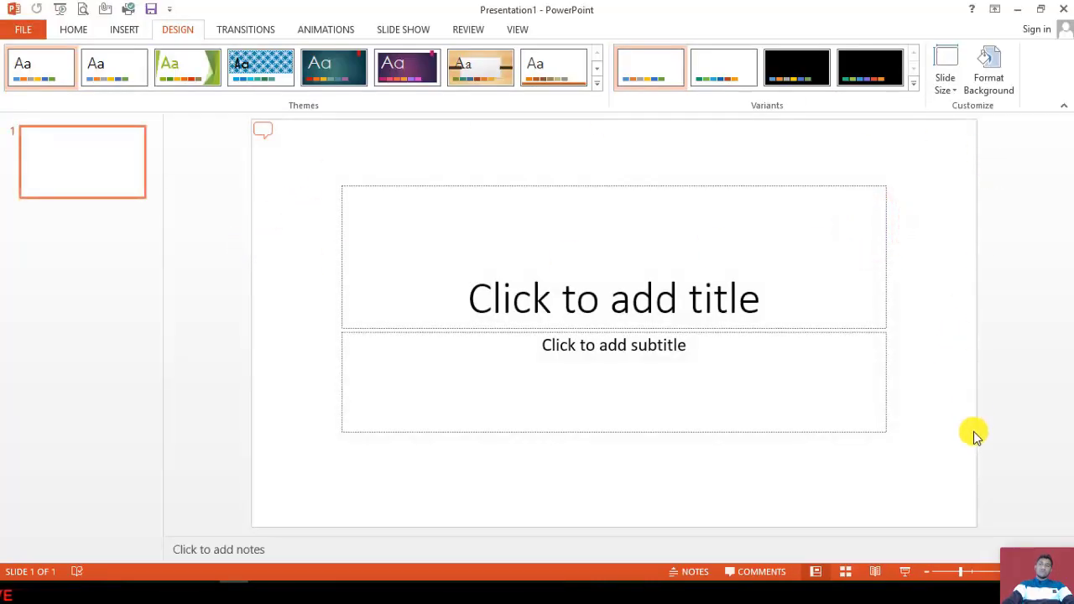
pyautogui.click(905, 574)
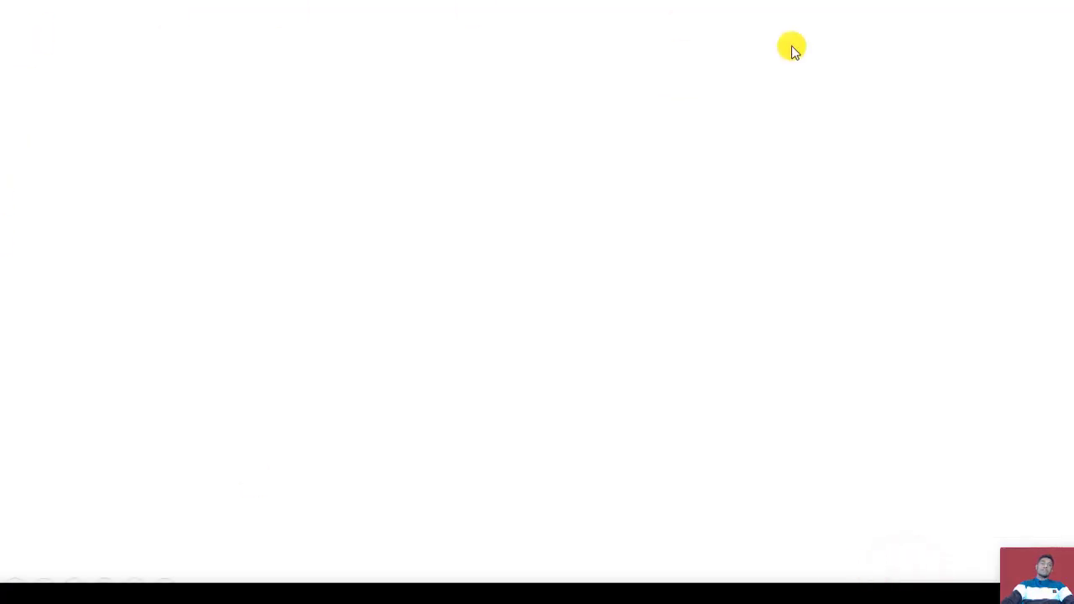
pyautogui.click(1024, 134)
pyautogui.click(1024, 134)
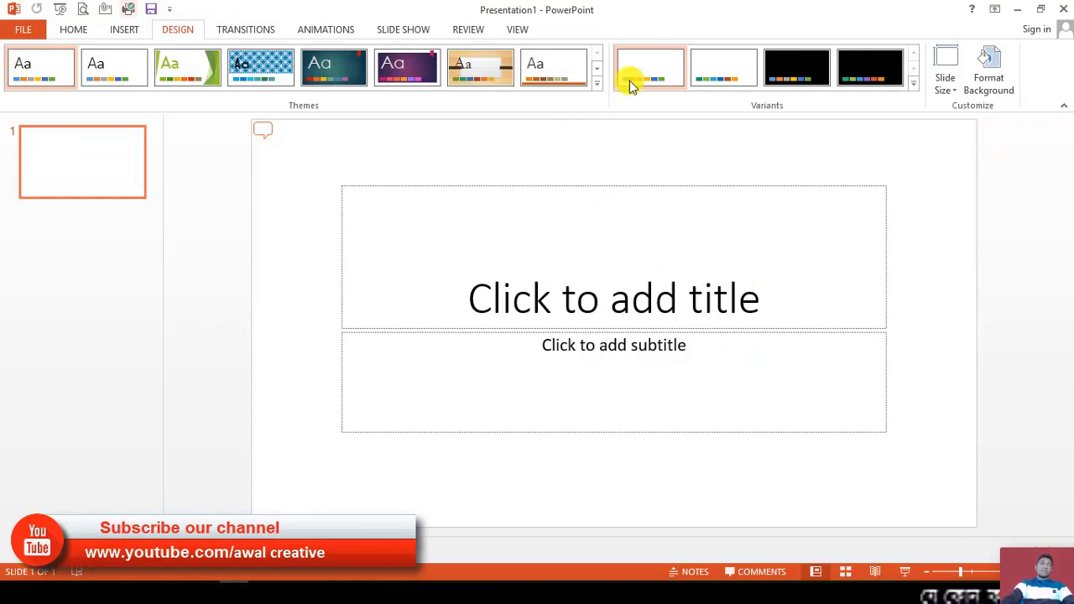
pyautogui.click(927, 572)
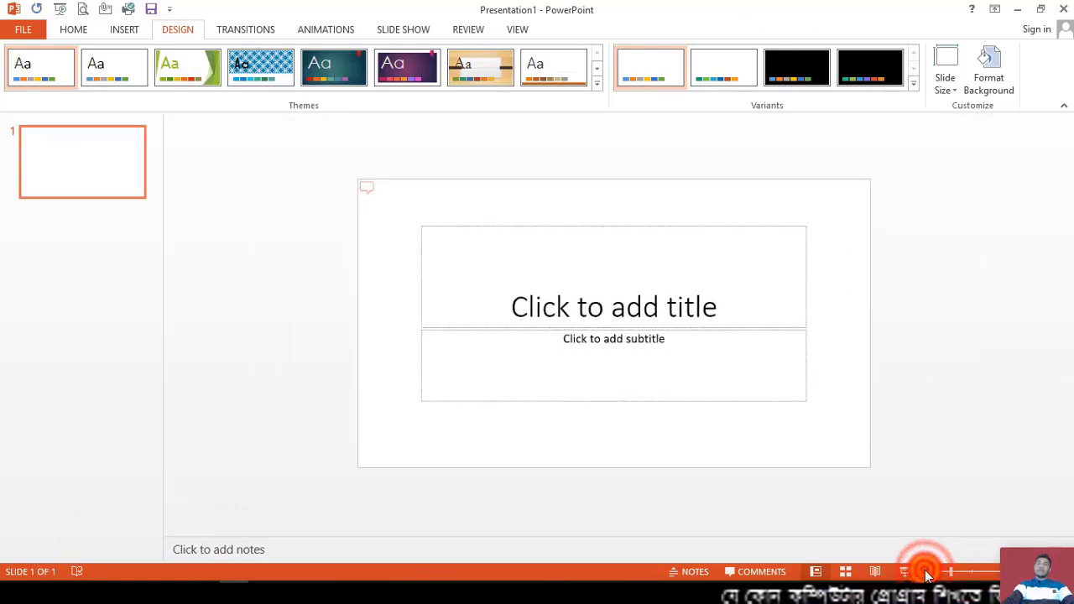
pyautogui.click(1026, 571)
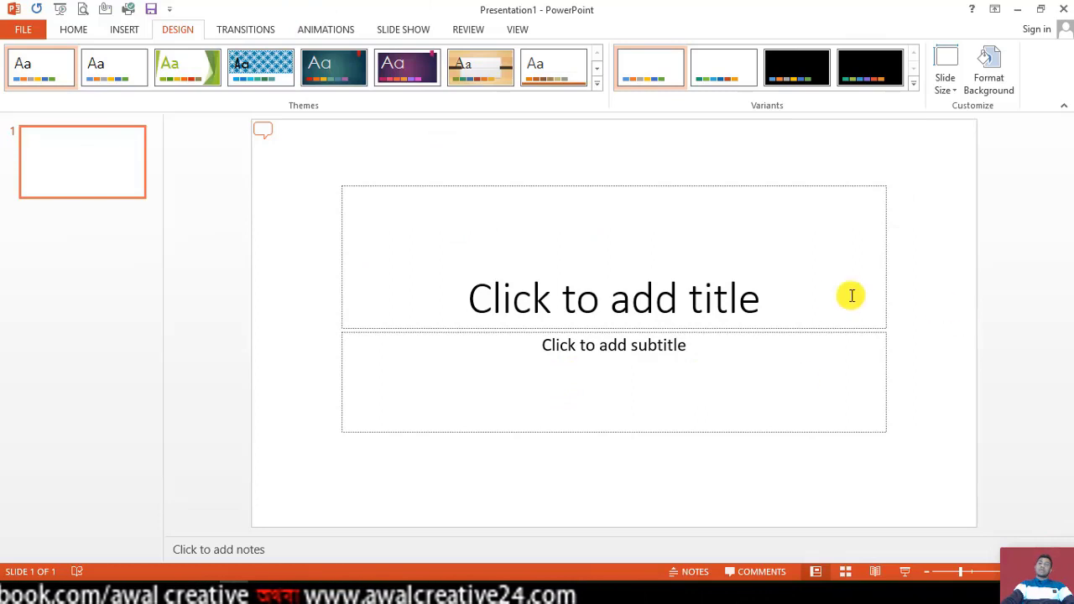
pyautogui.click(796, 298)
pyautogui.keyDown('ctrl'); pyautogui.scroll(-6, 688, 336); pyautogui.keyUp('ctrl')
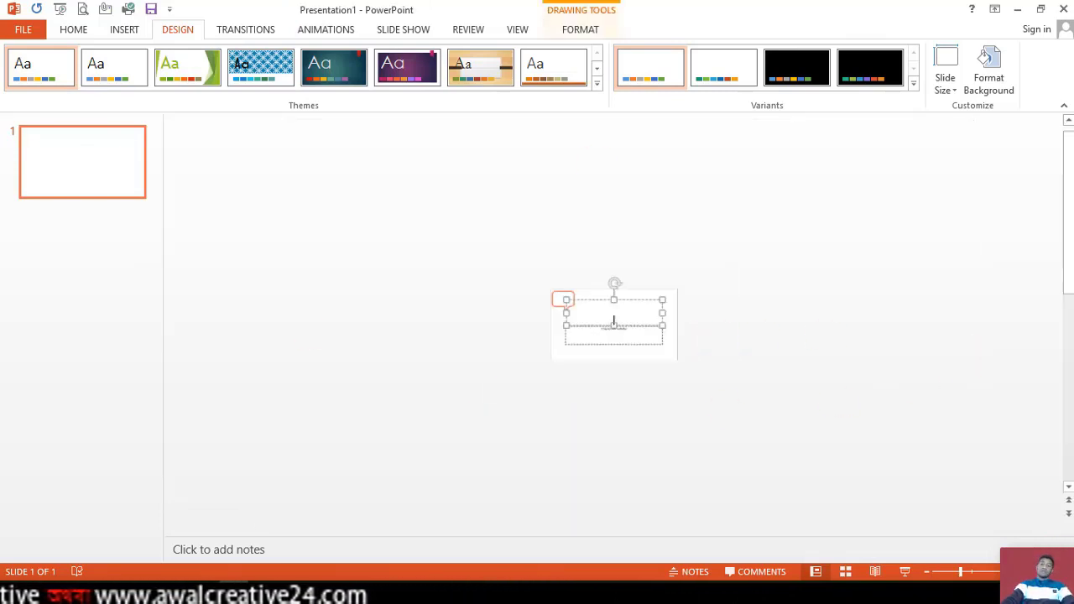
pyautogui.keyDown('ctrl'); pyautogui.scroll(6, 614, 323); pyautogui.keyUp('ctrl')
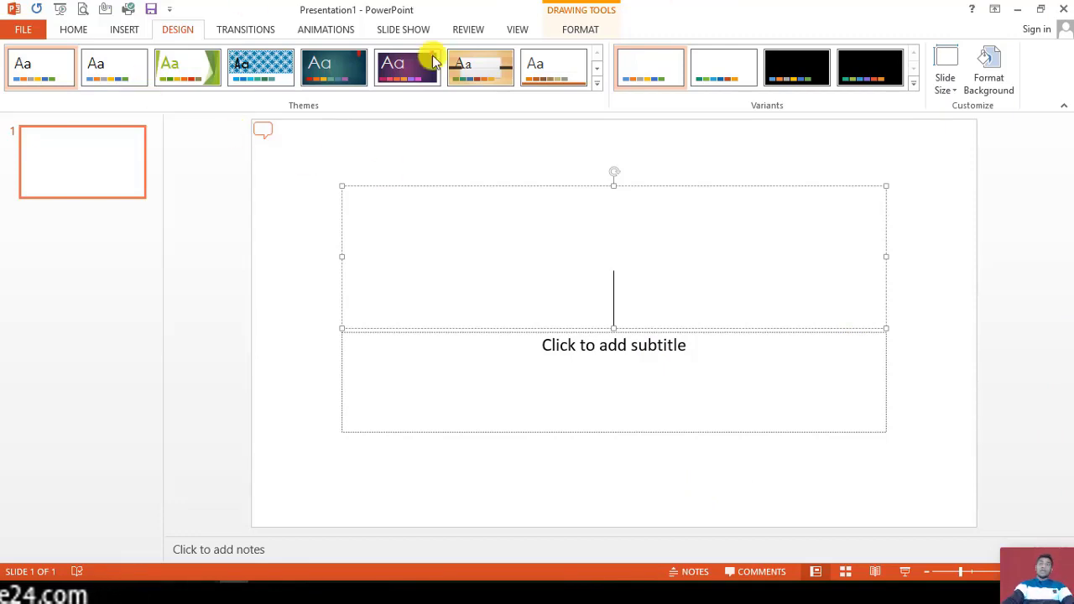
pyautogui.click(22, 30)
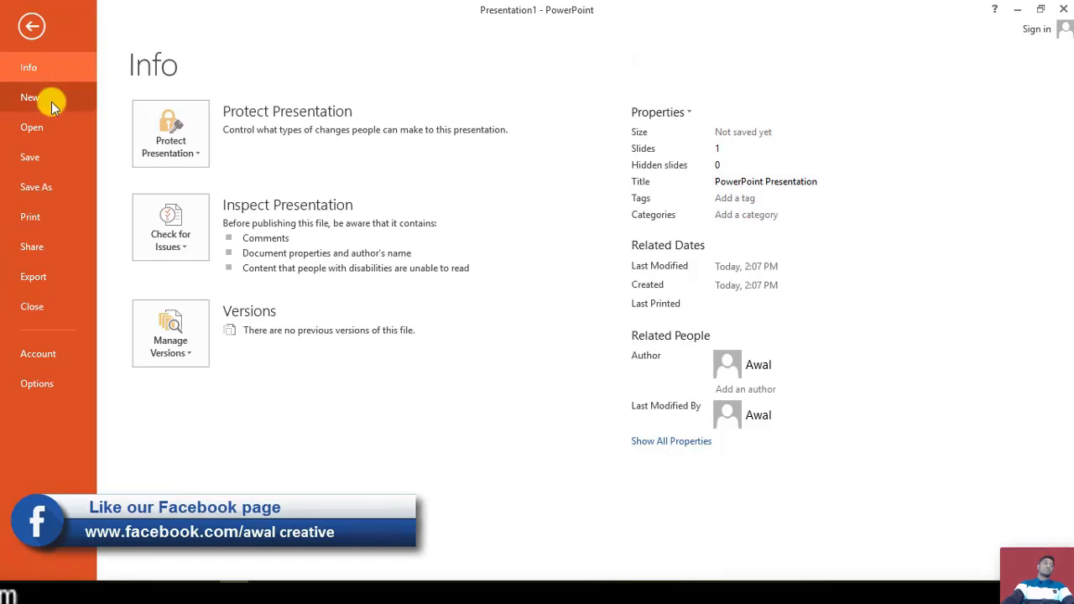
pyautogui.click(30, 26)
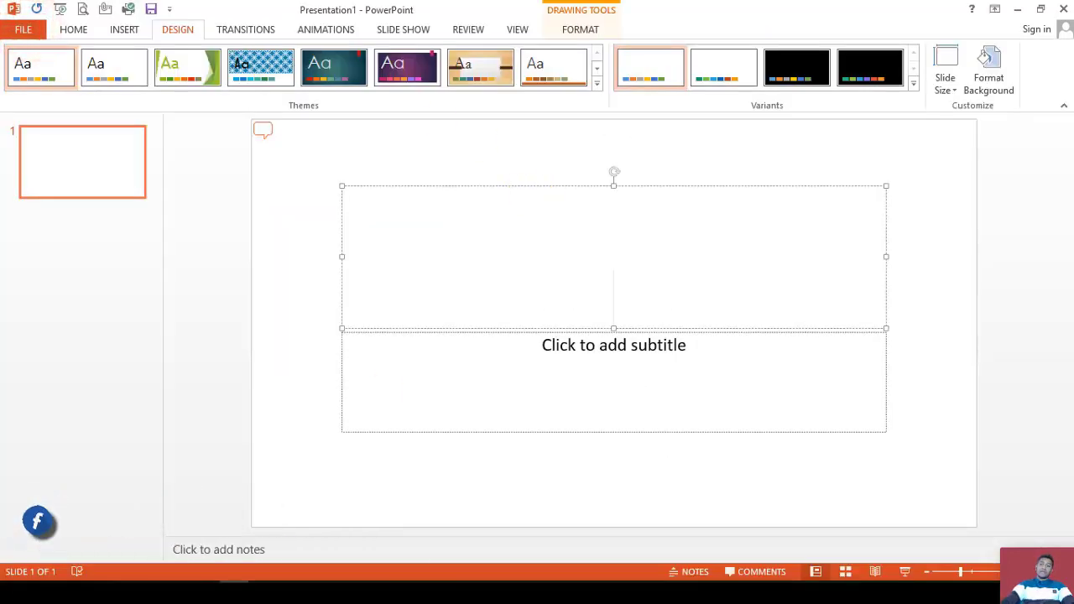
# Complete the title to read 'Awal creative' and open the File Info page
pyautogui.write('wa')
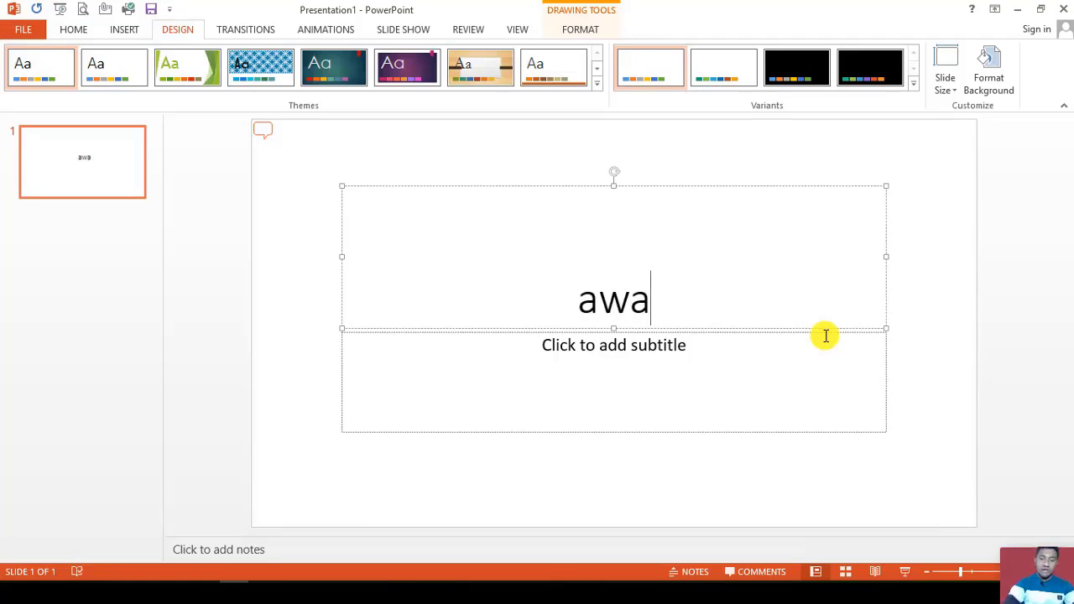
pyautogui.write('l c')
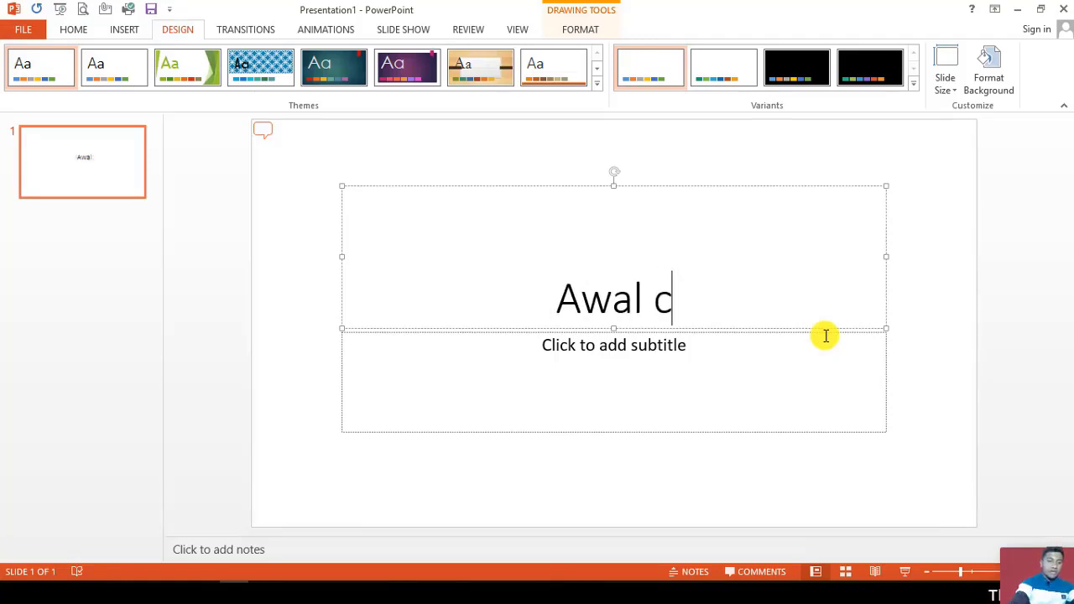
pyautogui.write('reative')
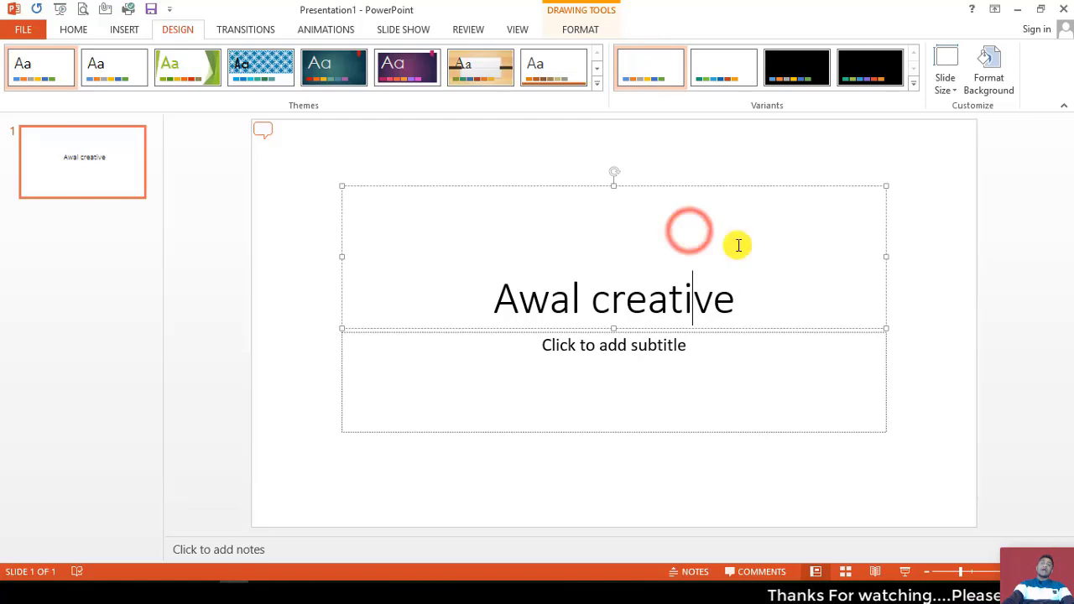
pyautogui.click(772, 291)
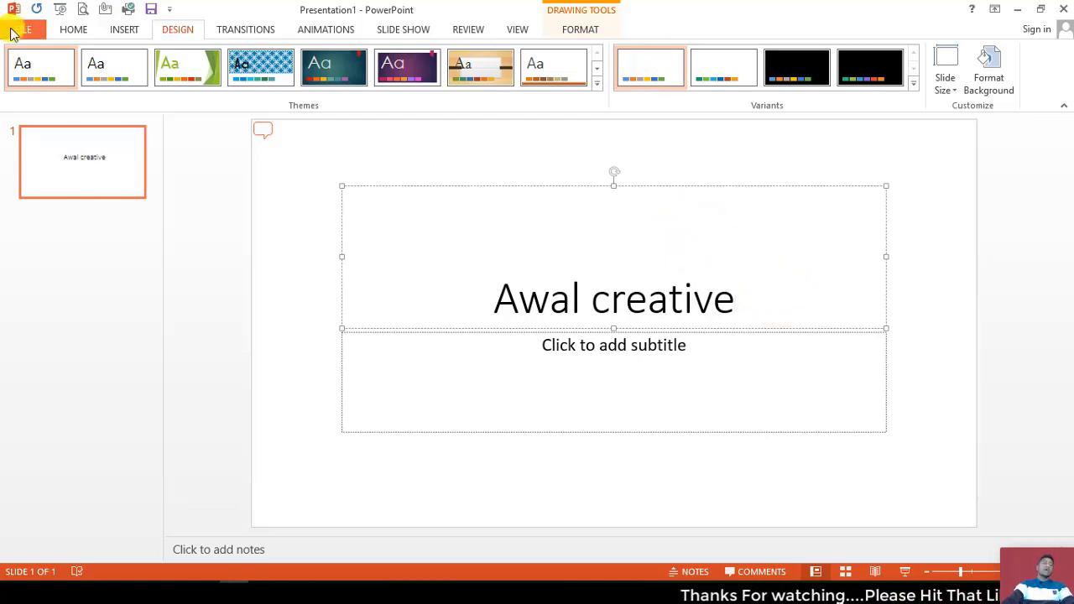
pyautogui.click(11, 31)
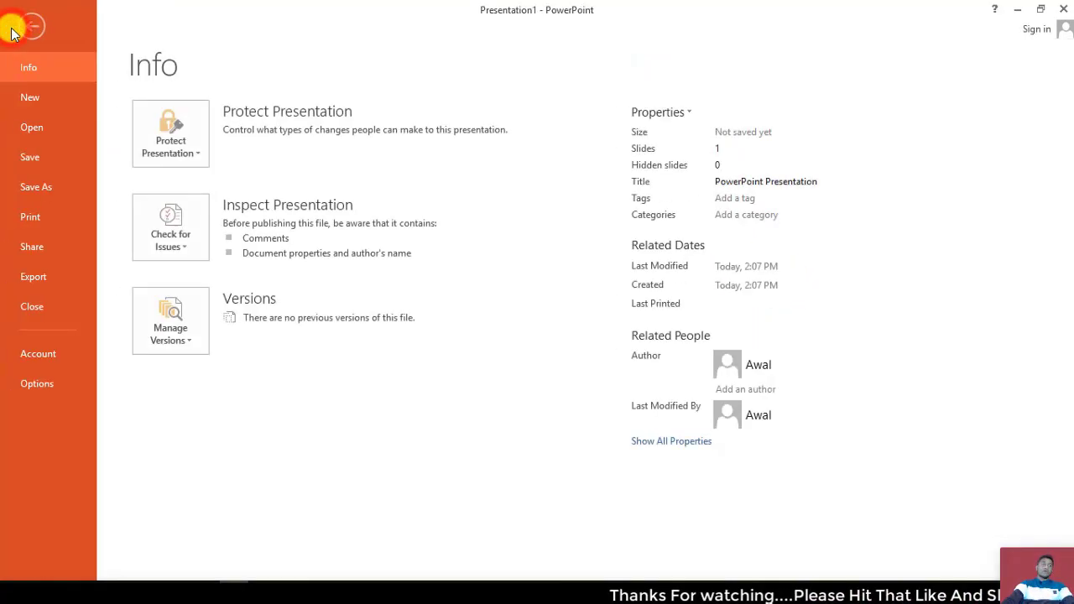
# Create blank Presentation2 from the Backstage New page
pyautogui.click(29, 99)
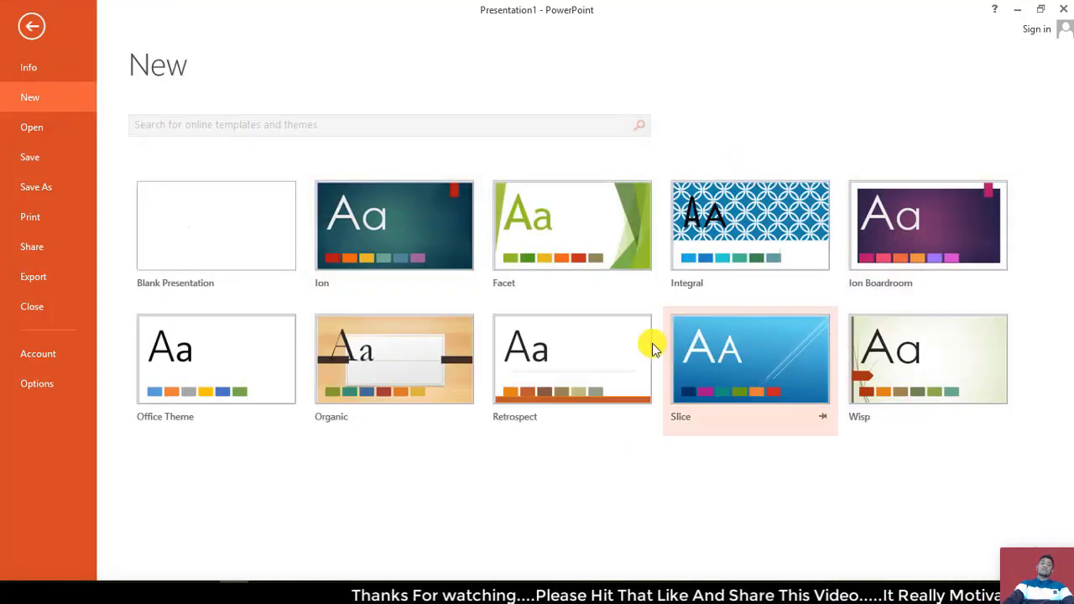
pyautogui.click(233, 234)
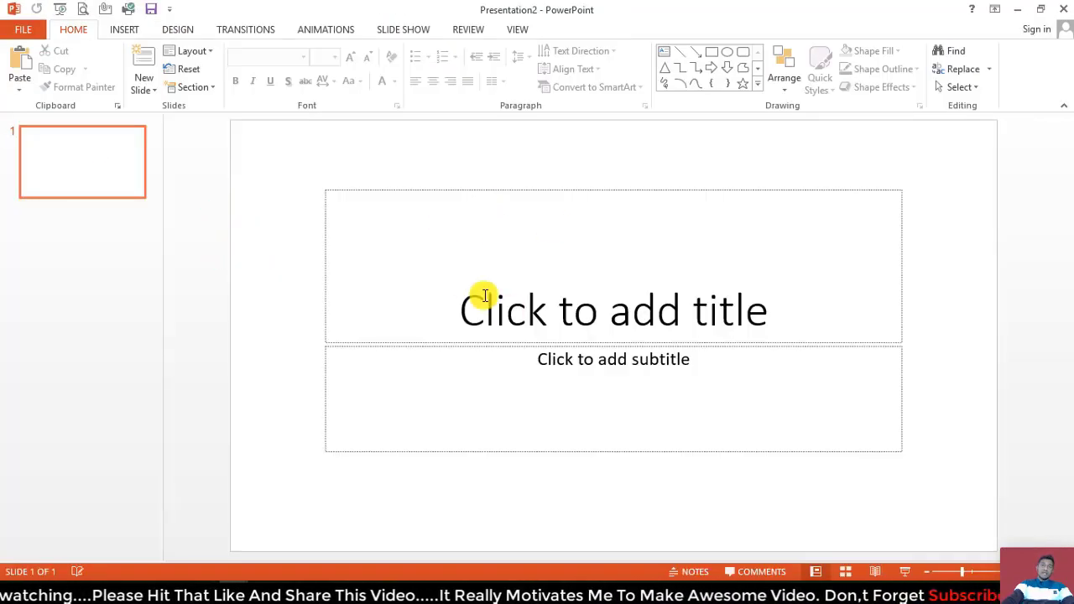
# Enter 'Jamal' in the title placeholder and place the cursor before the text
pyautogui.click(463, 299)
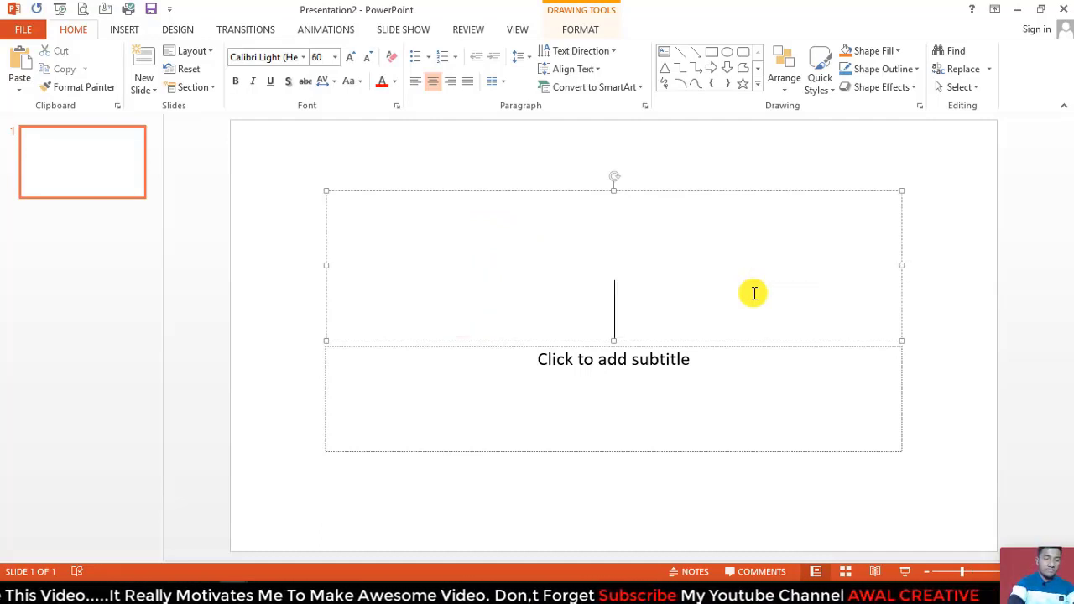
pyautogui.write('Jamal')
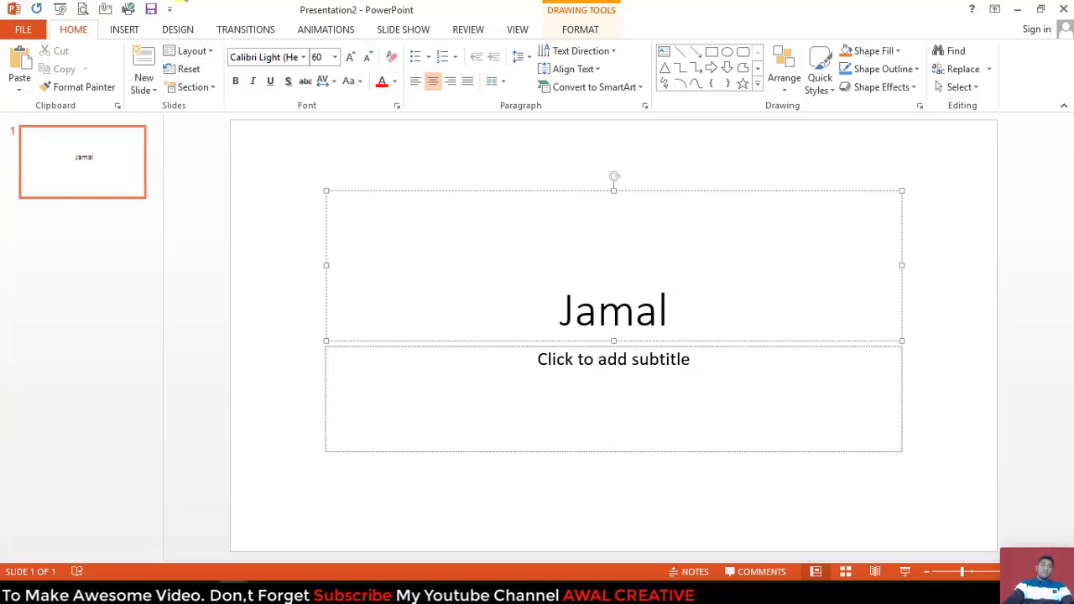
pyautogui.click(523, 304)
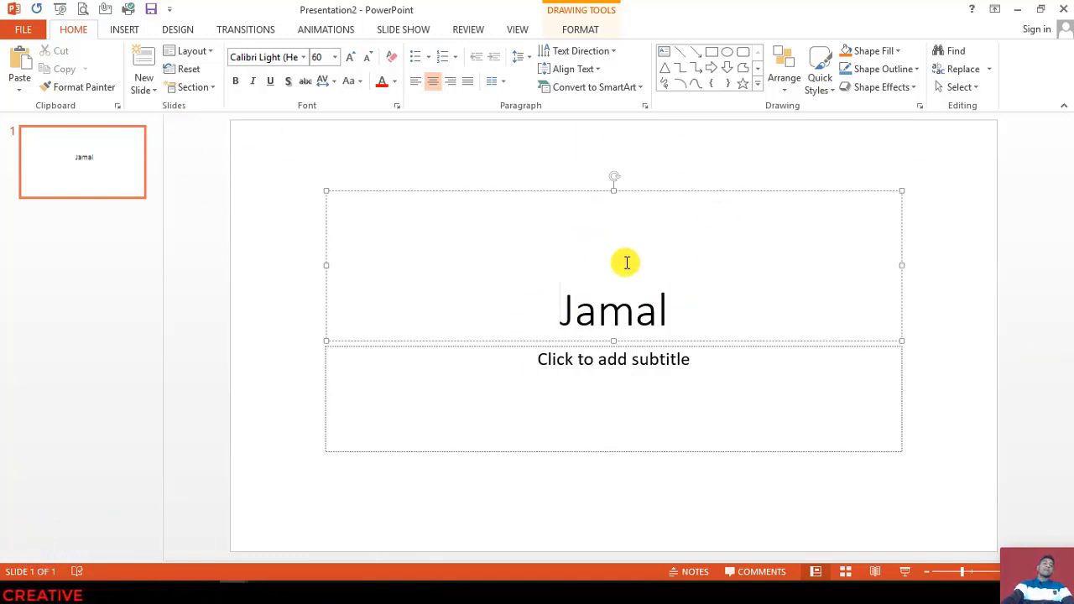
# Minimize Presentation2, then open 'creative' from Presentation1's Recent Presentations list
pyautogui.click(1016, 11)
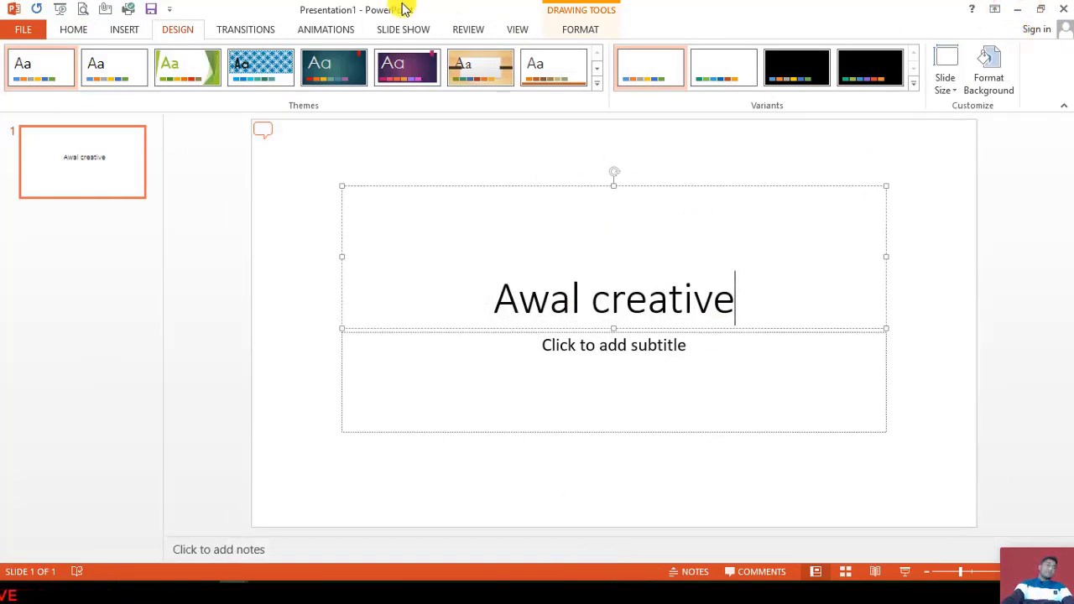
pyautogui.click(22, 30)
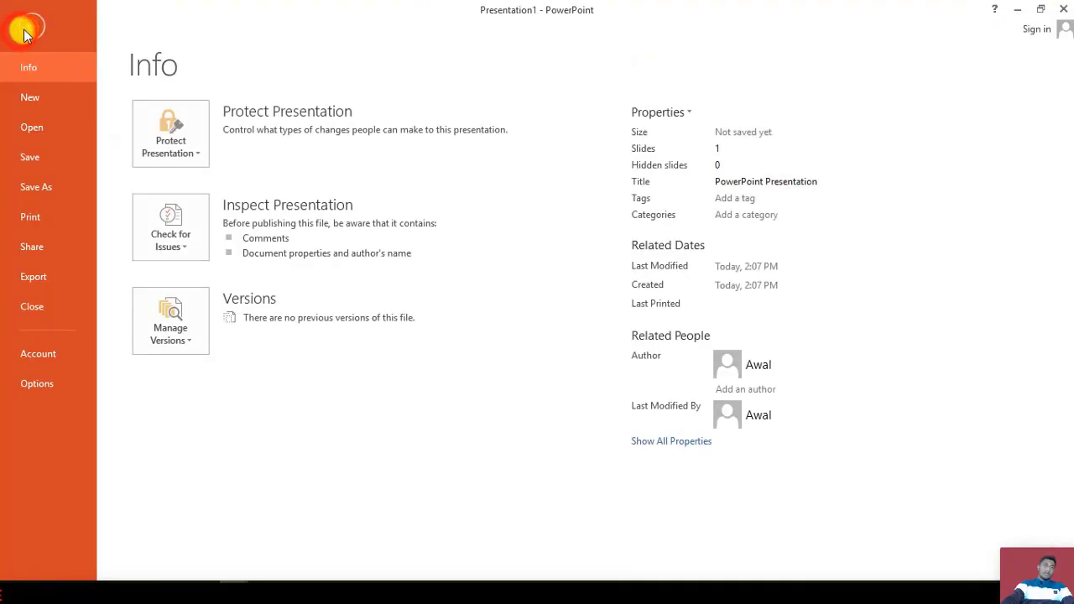
pyautogui.click(33, 127)
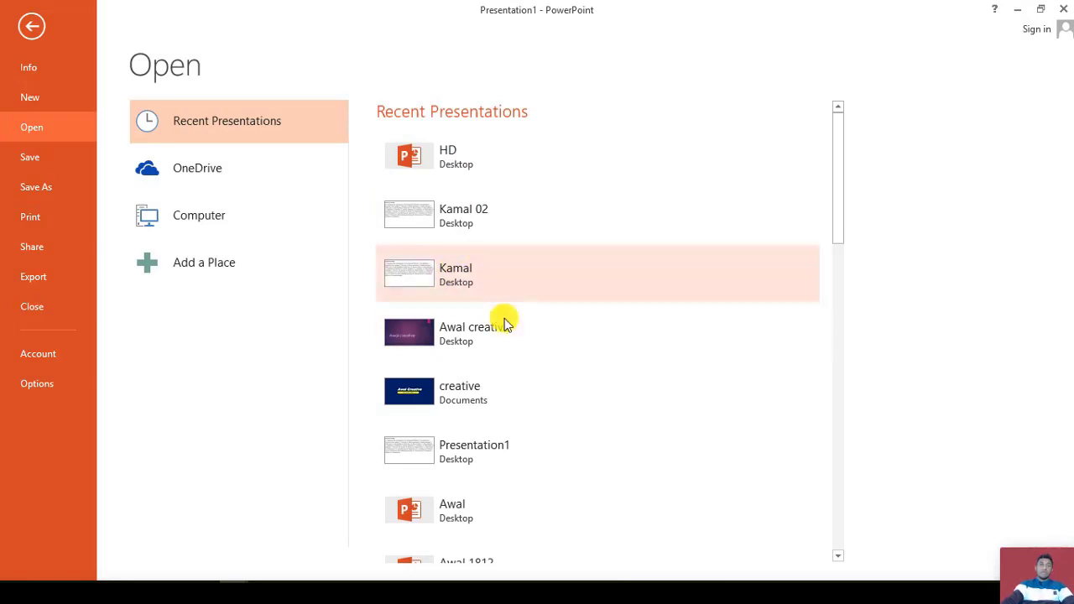
pyautogui.scroll(-3, 616, 339)
pyautogui.scroll(1, 604, 333)
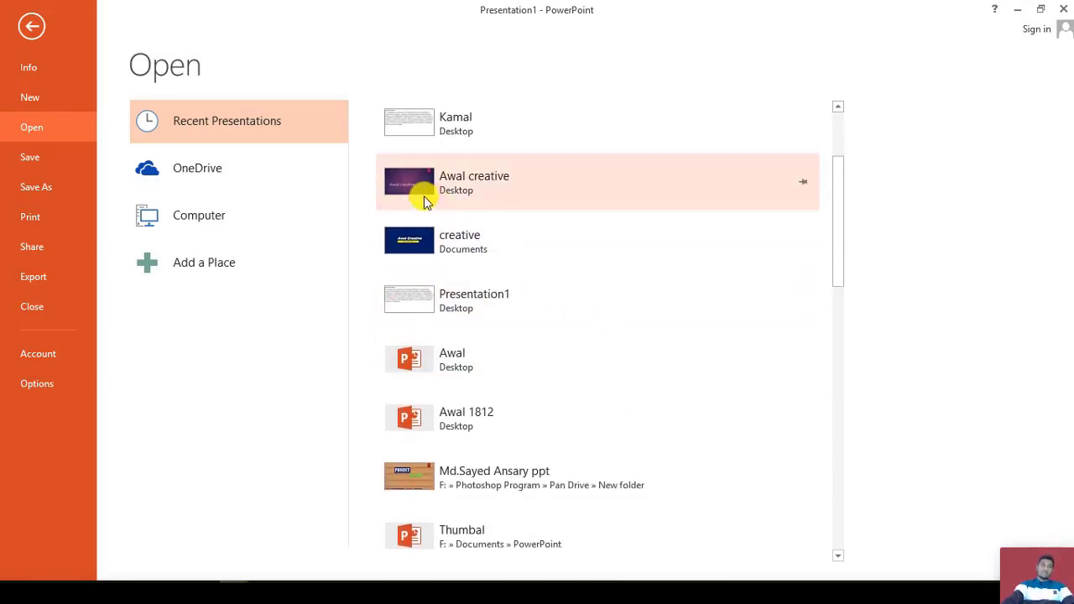
pyautogui.scroll(3, 591, 220)
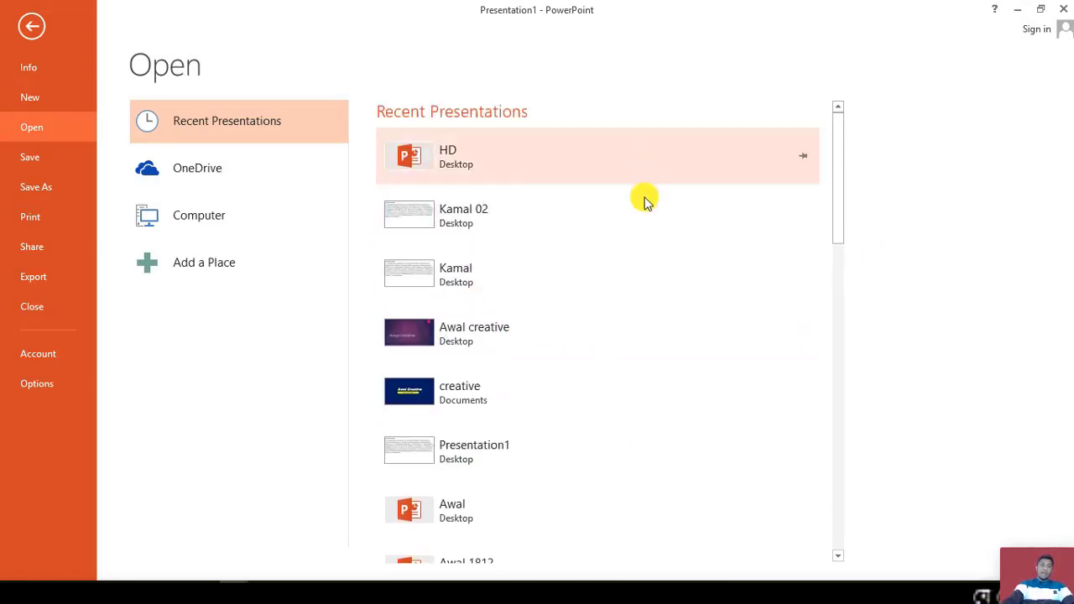
pyautogui.scroll(-7, 650, 269)
pyautogui.scroll(3, 599, 269)
pyautogui.click(446, 208)
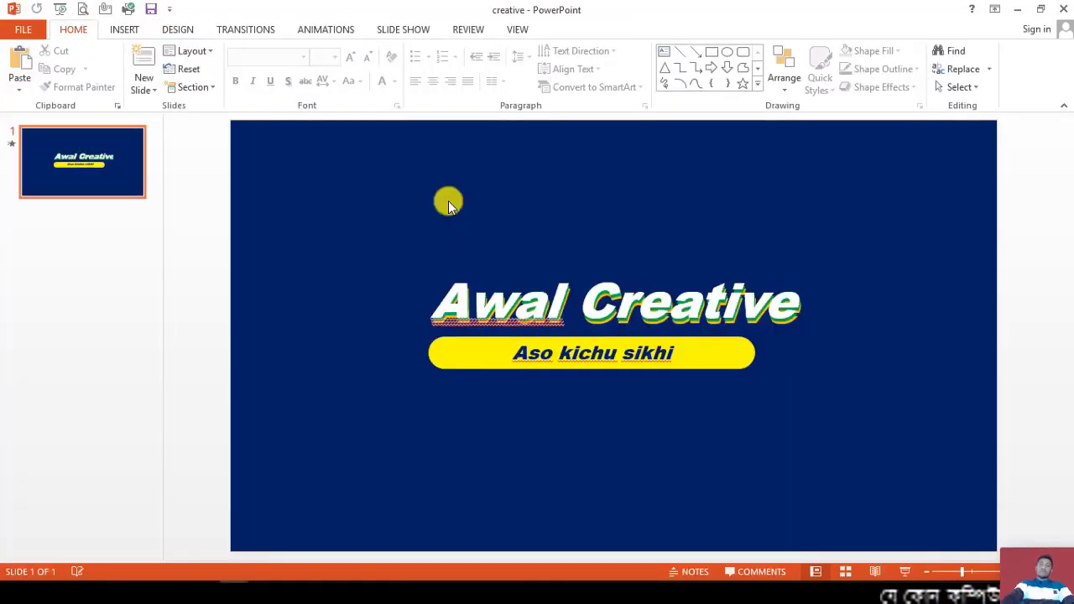
# Run the Awal Creative slide as a full-screen show, exit, and return to editing
pyautogui.click(6, 8)
pyautogui.click(373, 225)
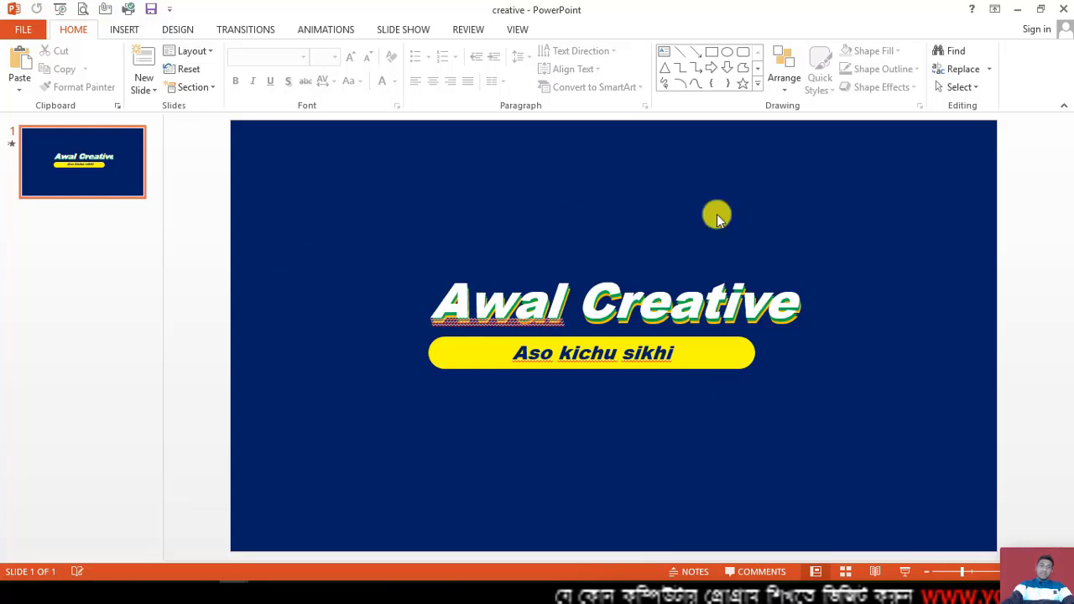
pyautogui.click(902, 572)
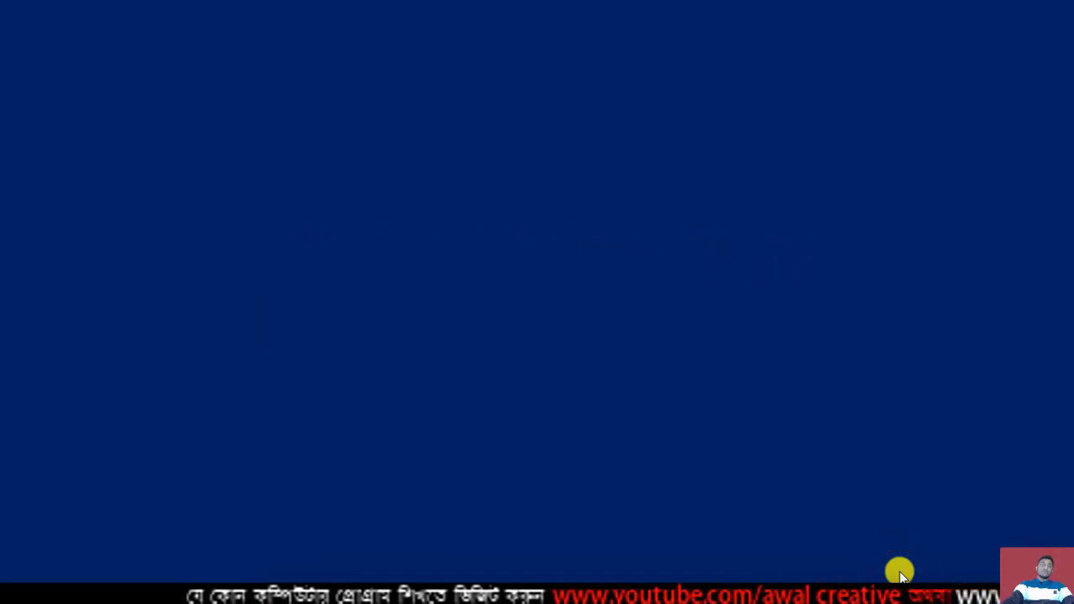
pyautogui.click(911, 478)
pyautogui.click(906, 456)
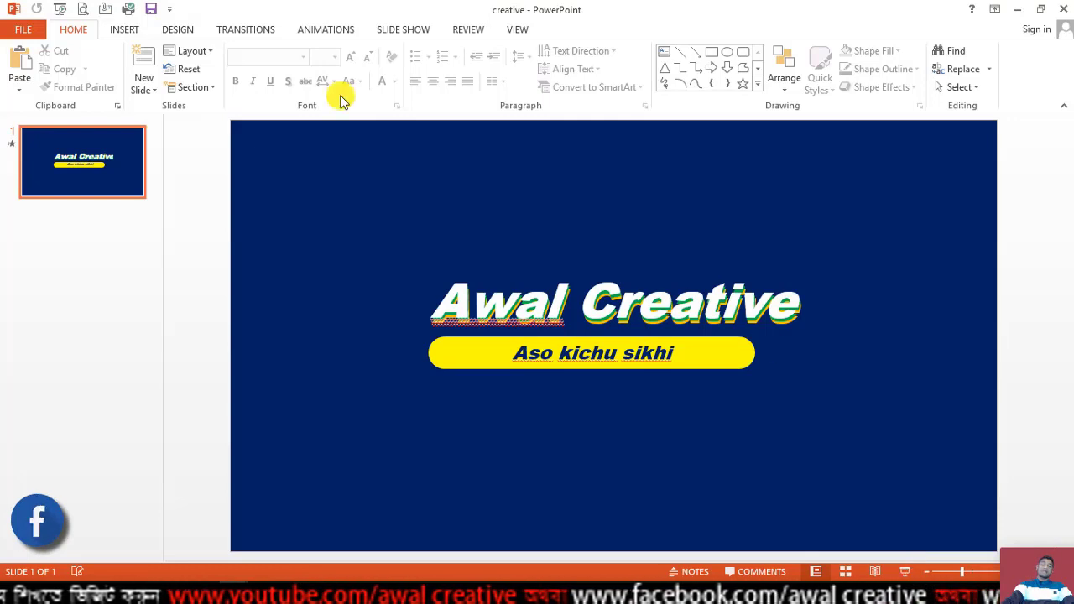
pyautogui.click(23, 30)
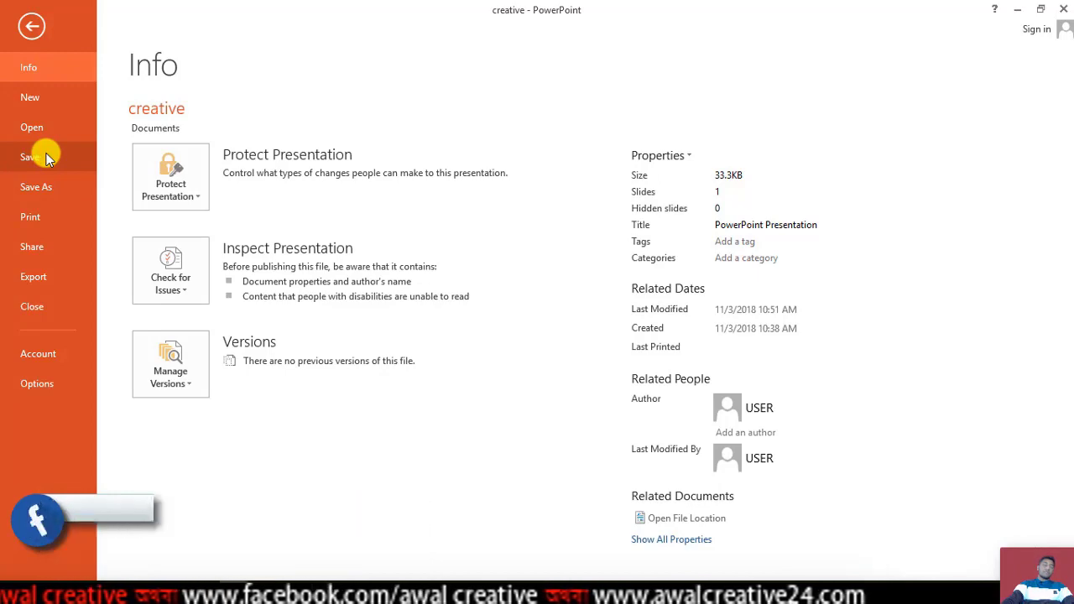
pyautogui.click(32, 22)
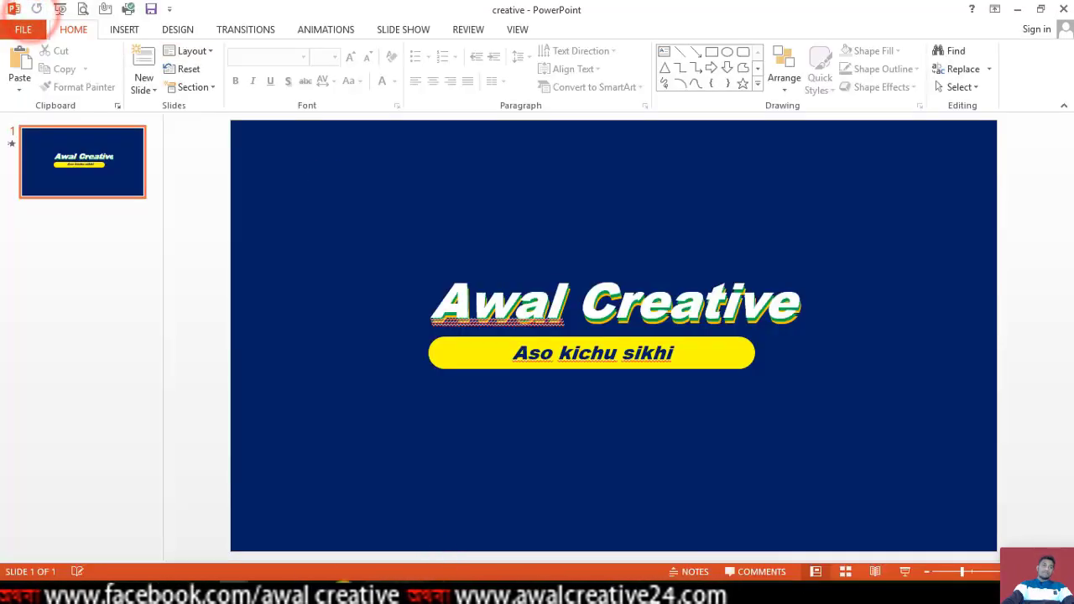
# Bring Presentation2 (Jamal) to the front and open its Save As page with Computer locations
pyautogui.moveTo(256, 591)
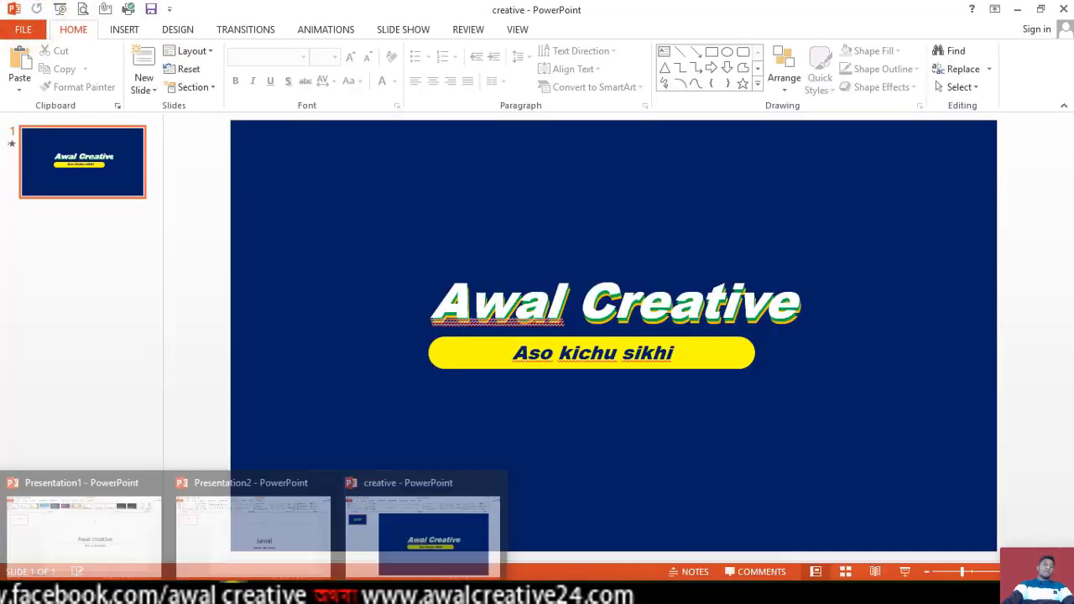
pyautogui.click(269, 549)
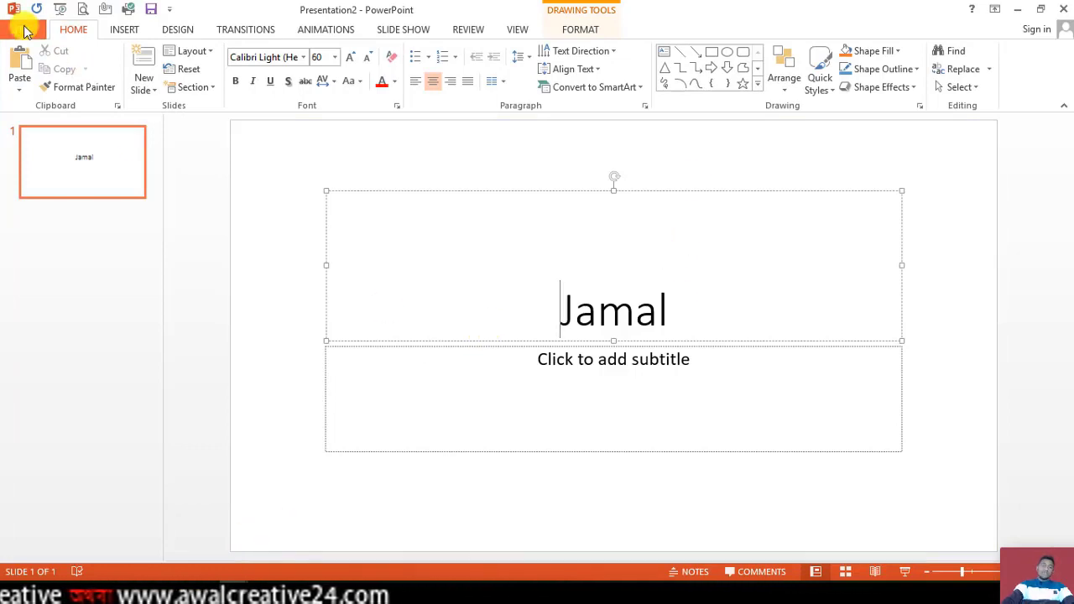
pyautogui.click(18, 28)
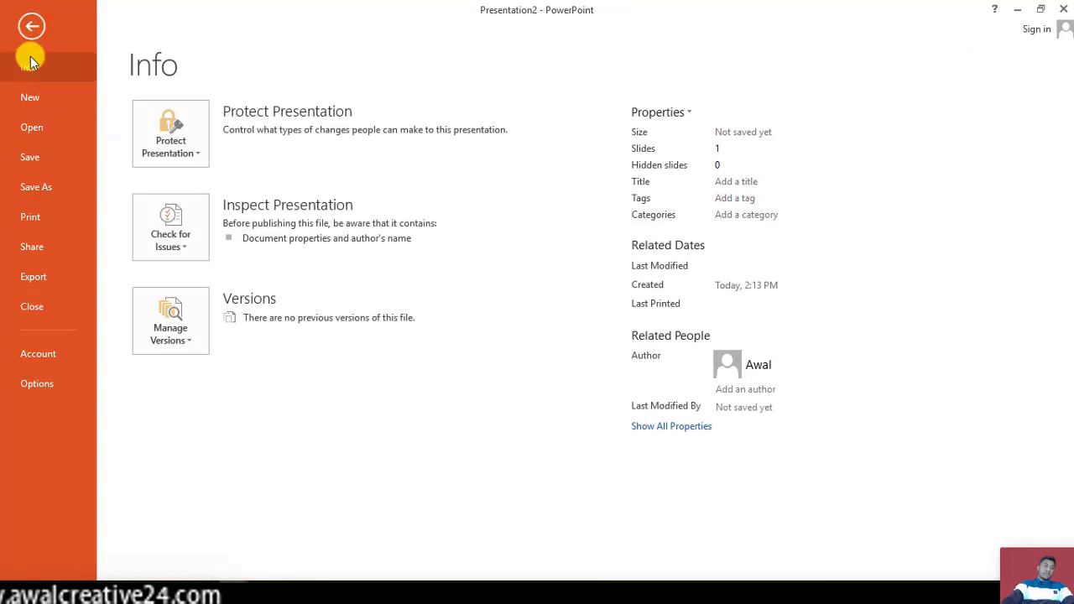
pyautogui.click(33, 27)
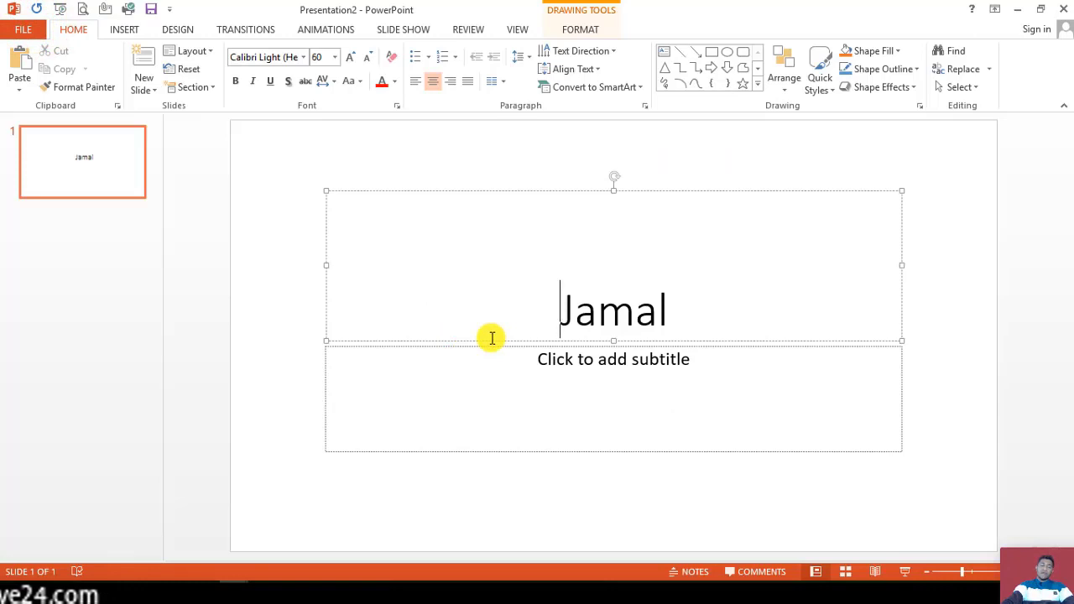
pyautogui.click(22, 25)
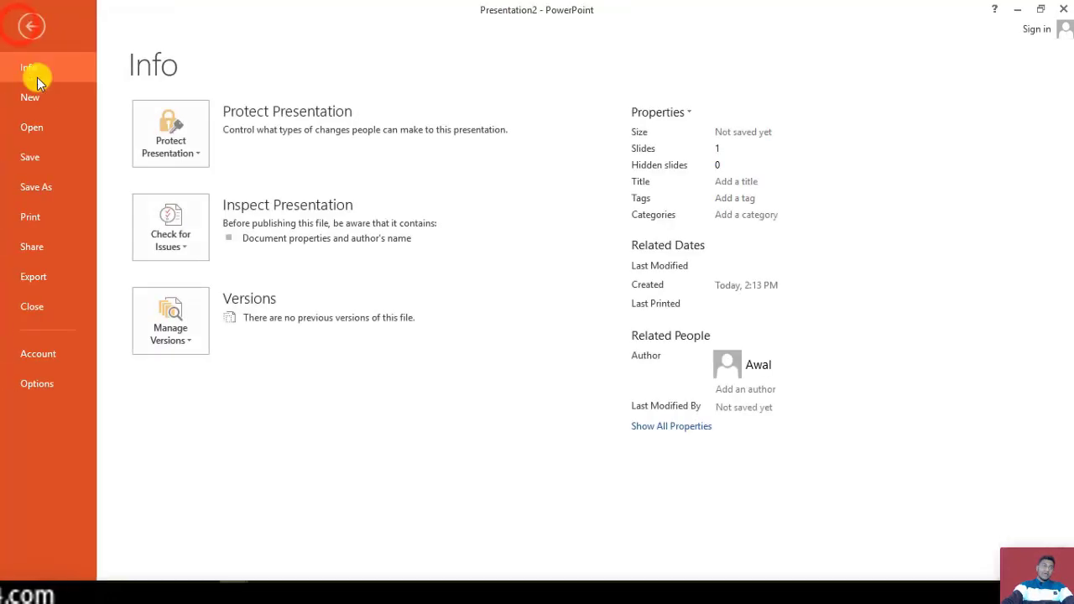
pyautogui.click(51, 157)
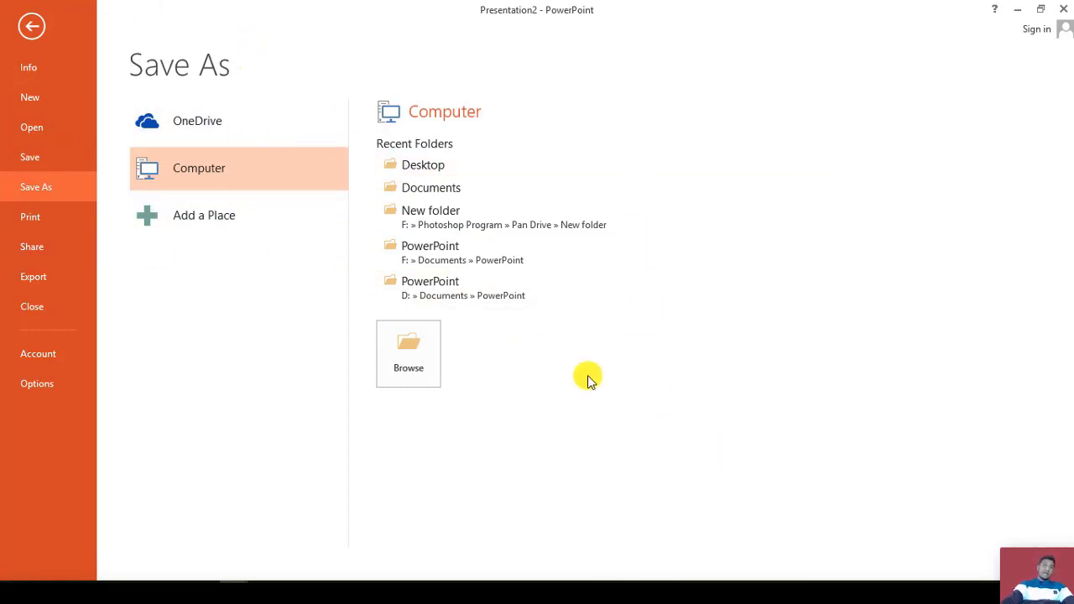
# In the Save As dialog, choose the Desktop, replace the name Jamal with HD02 and save
pyautogui.click(425, 168)
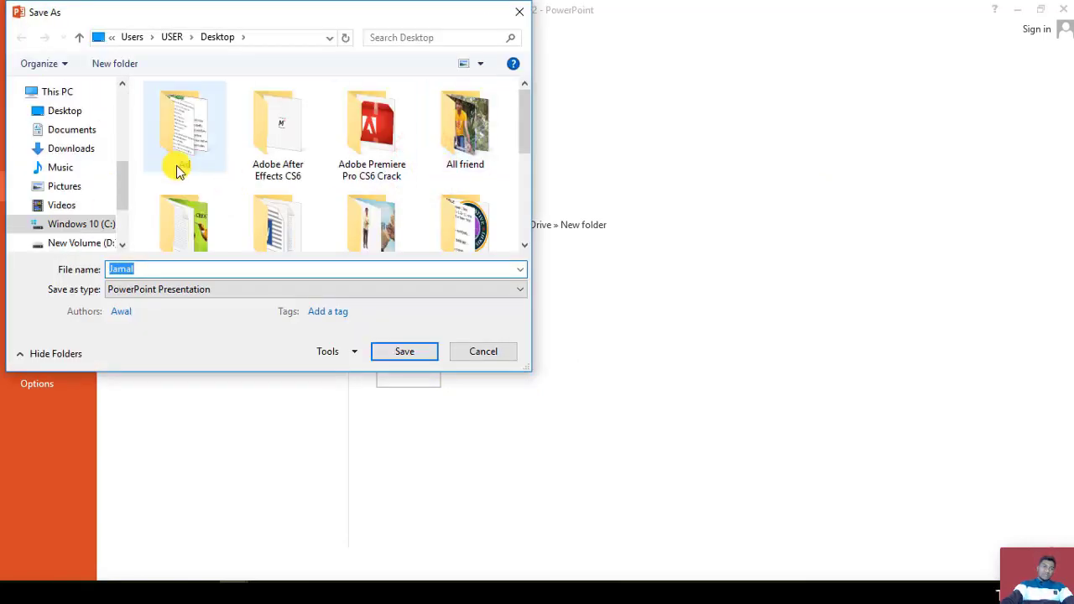
pyautogui.scroll(-3, 281, 198)
pyautogui.click(75, 110)
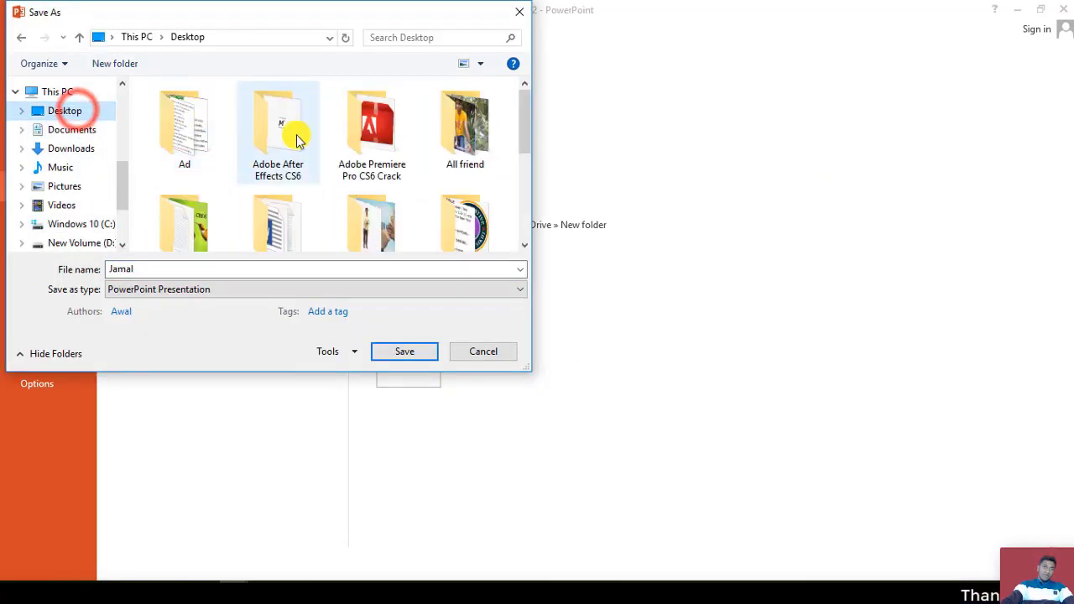
pyautogui.scroll(-3, 336, 168)
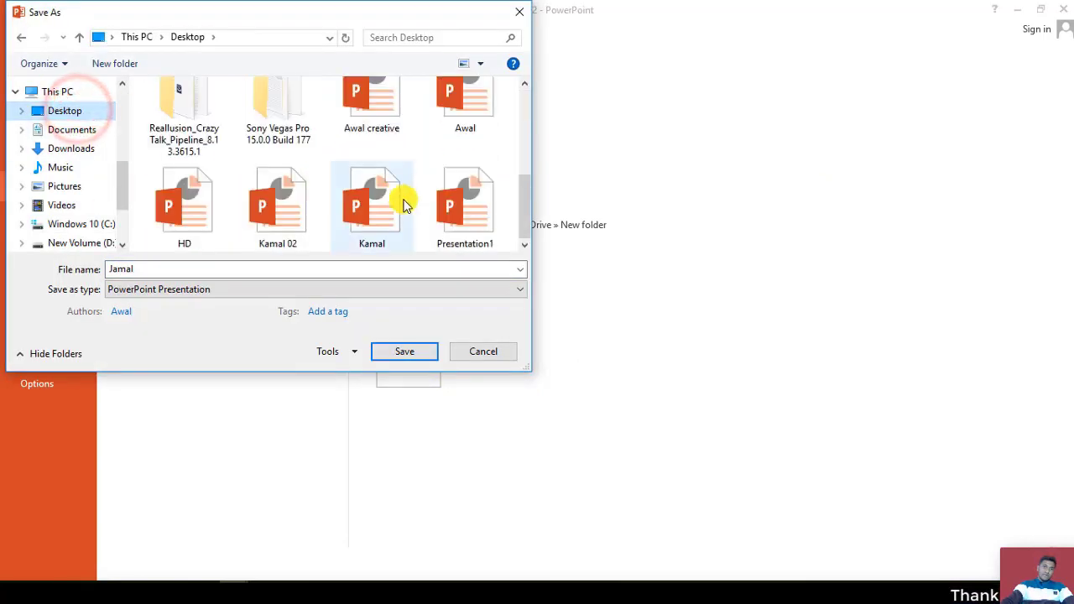
pyautogui.click(143, 269)
pyautogui.moveTo(137, 268); pyautogui.dragTo(98, 276)
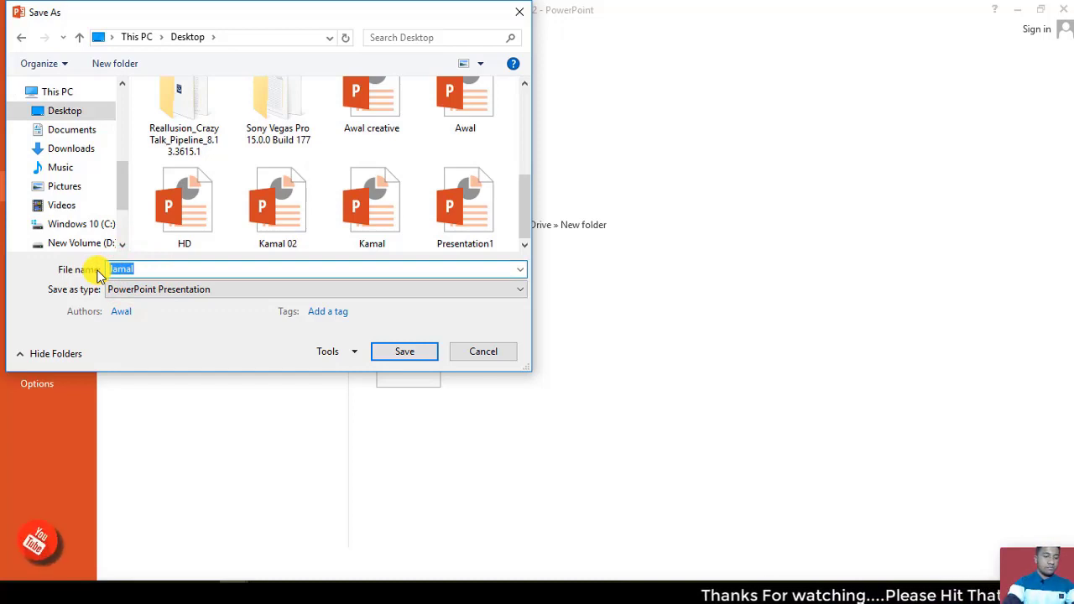
pyautogui.write('HD')
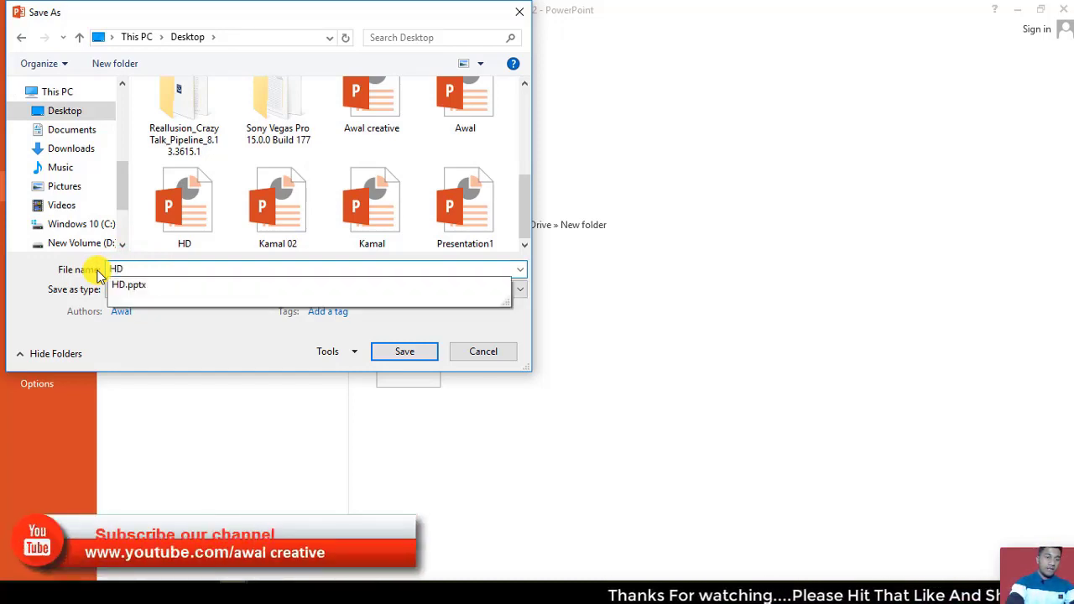
pyautogui.write('02')
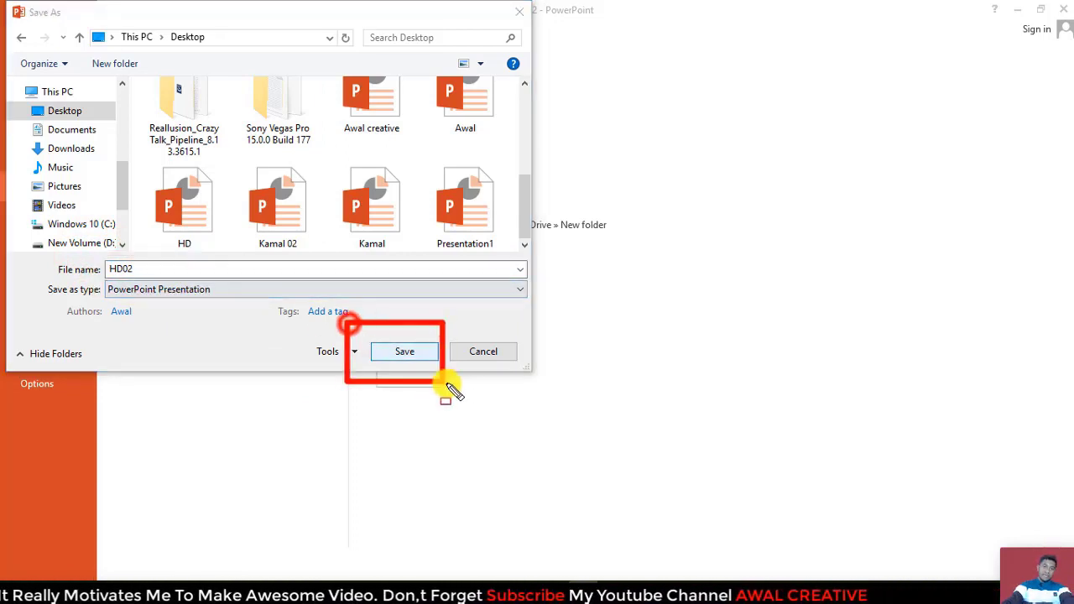
pyautogui.click(410, 353)
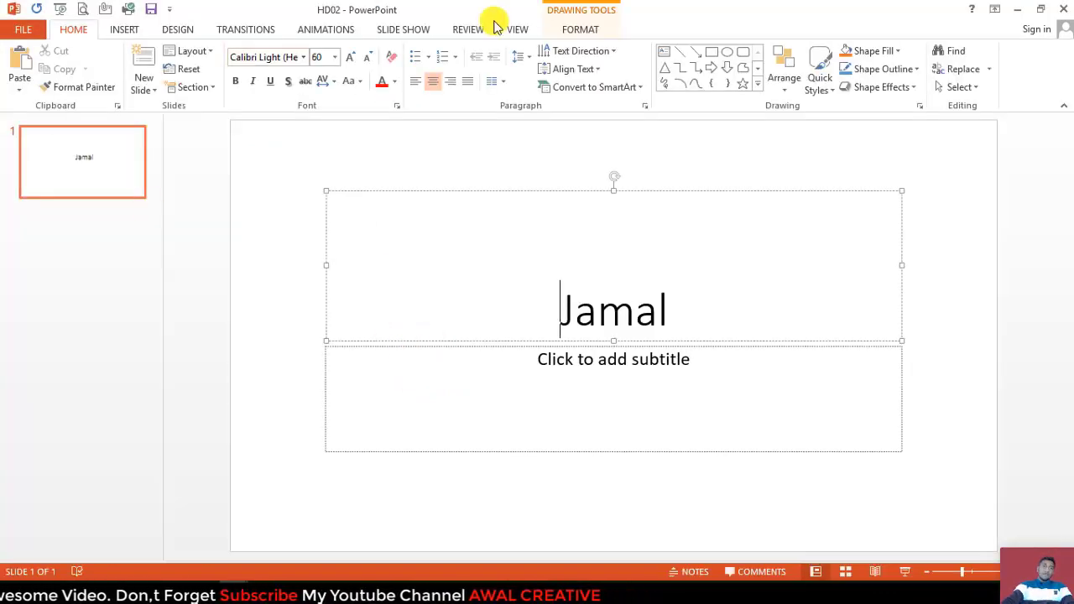
# Close HD02, reopen it from its desktop icon, and close it again
pyautogui.click(1064, 10)
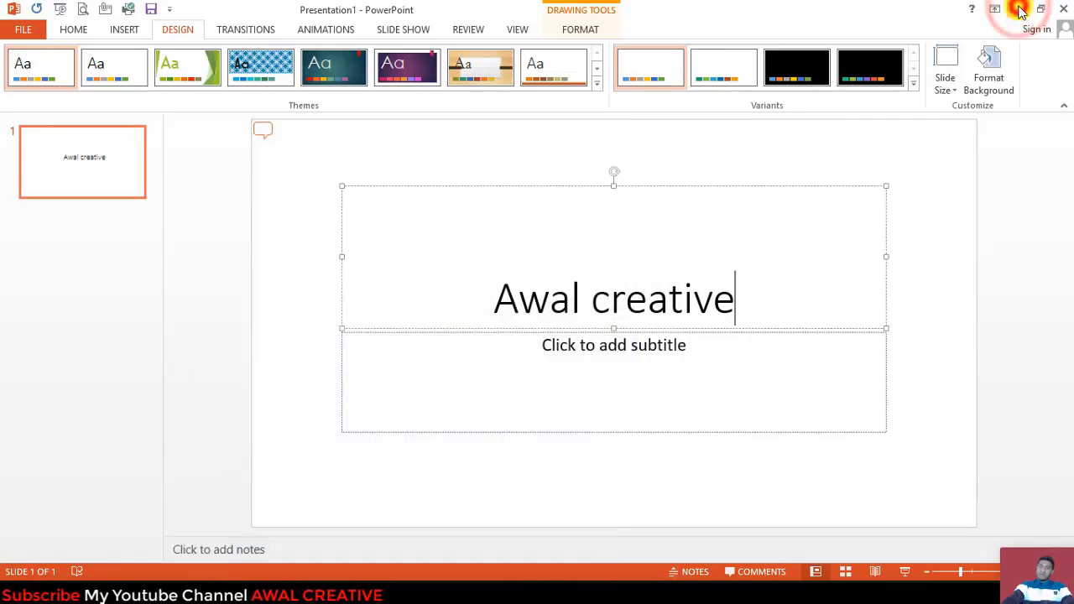
pyautogui.click(1019, 9)
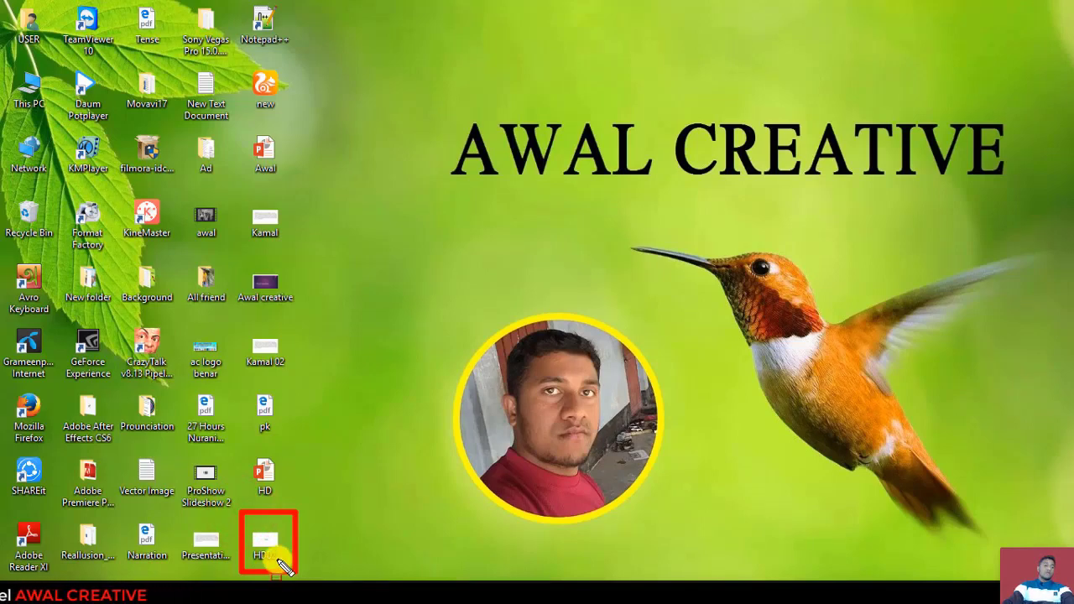
pyautogui.doubleClick(272, 557)
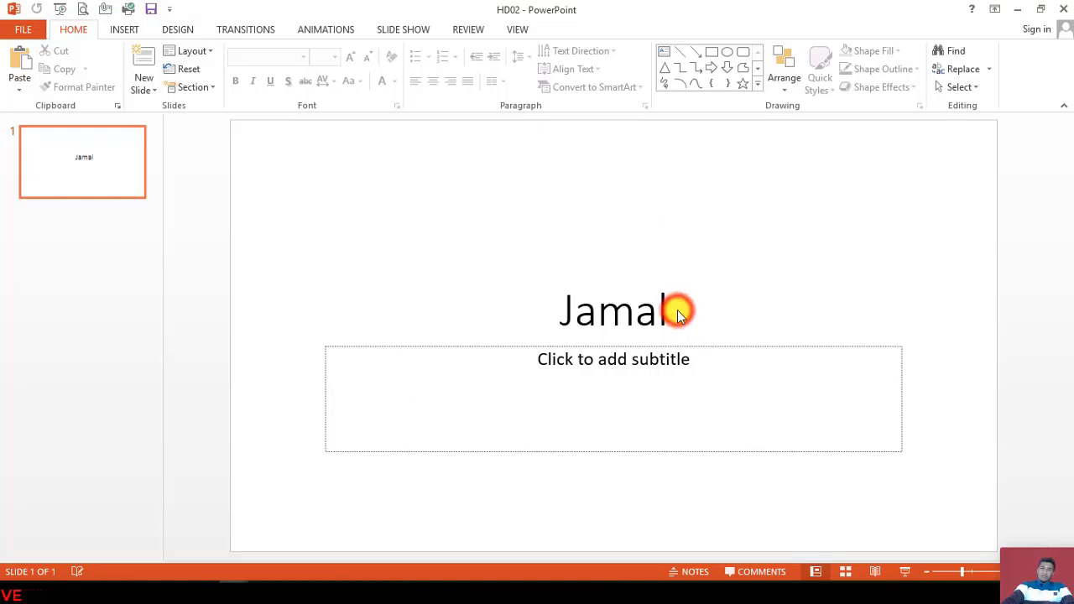
pyautogui.click(1066, 8)
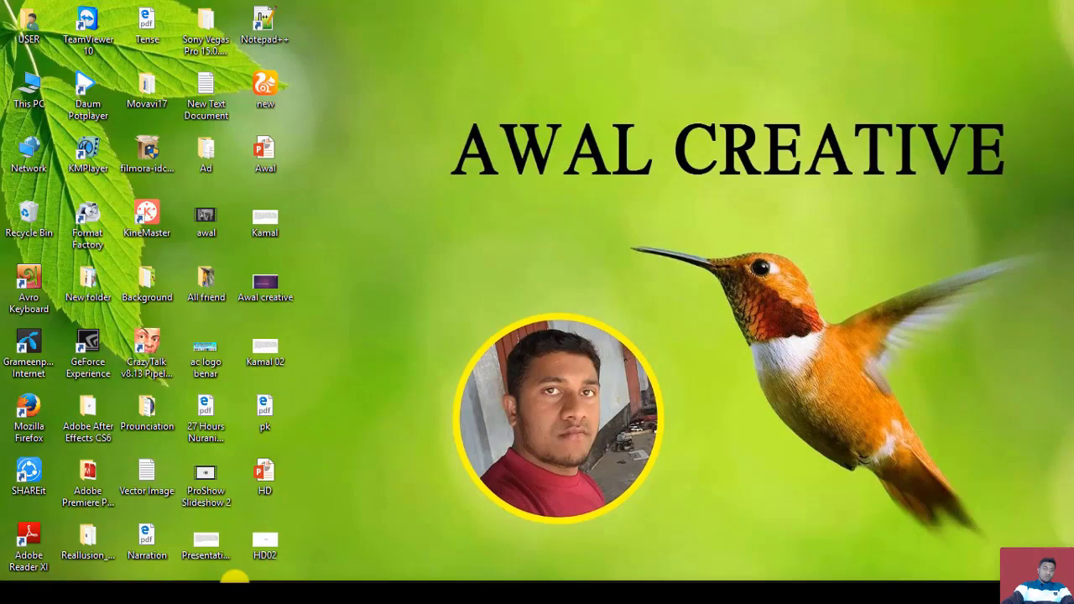
# Restore the Awal creative presentation from the taskbar's PowerPoint window previews
pyautogui.moveTo(235, 579)
pyautogui.click(293, 569)
pyautogui.click(1066, 8)
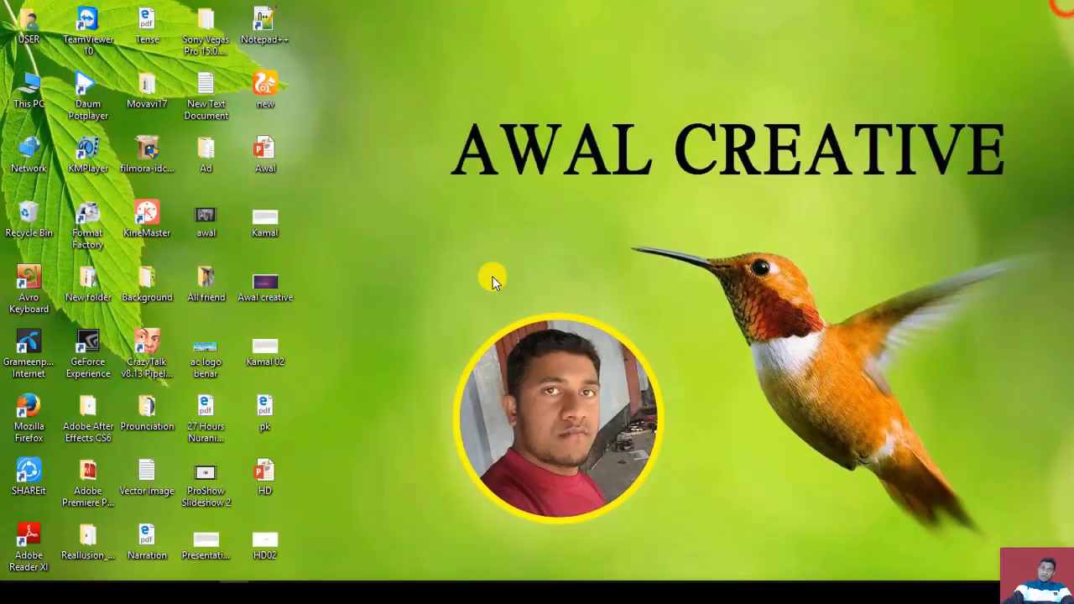
pyautogui.click(240, 579)
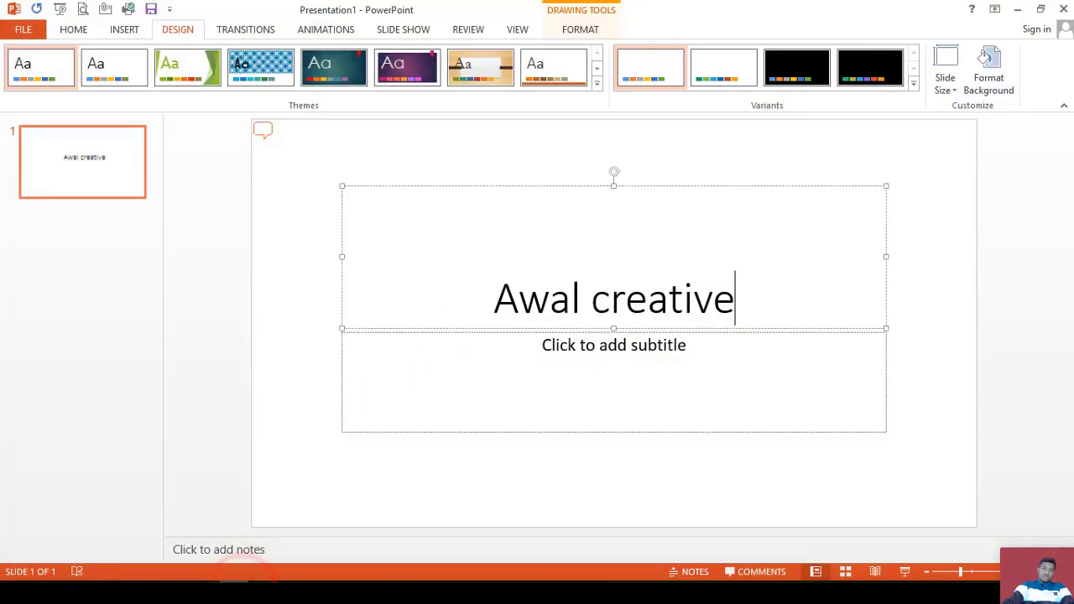
# Save the Awal creative presentation via Save As > Computer > Desktop with file name nnn
pyautogui.click(24, 31)
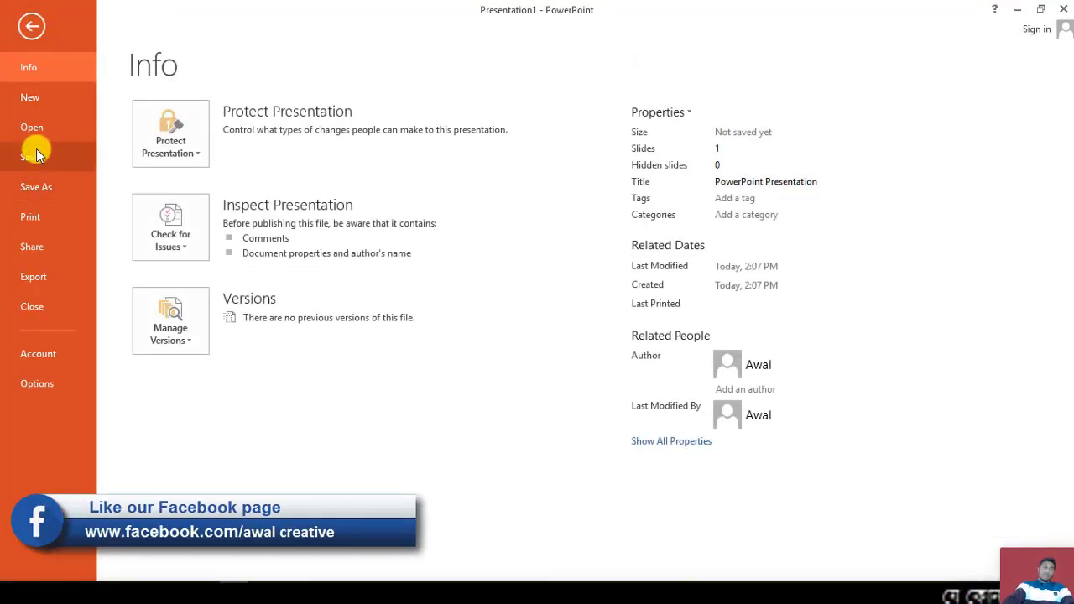
pyautogui.click(49, 186)
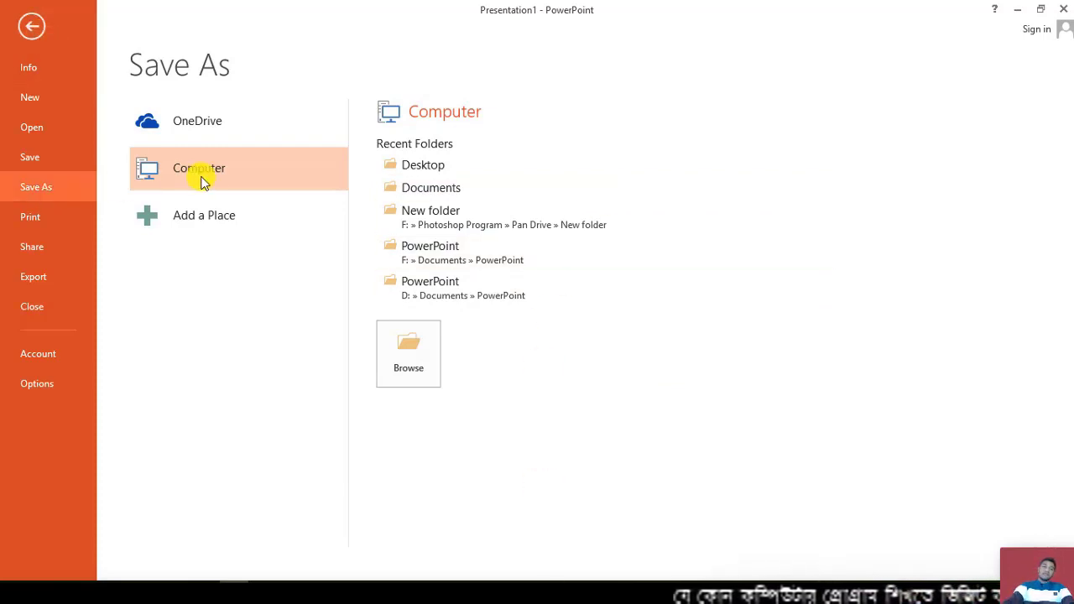
pyautogui.click(480, 171)
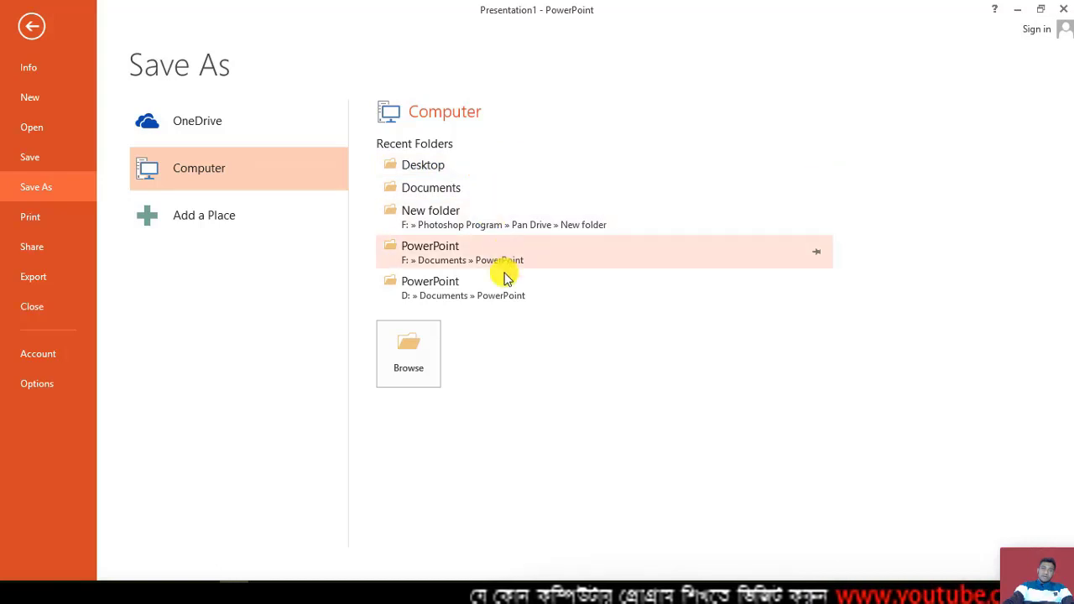
pyautogui.click(456, 164)
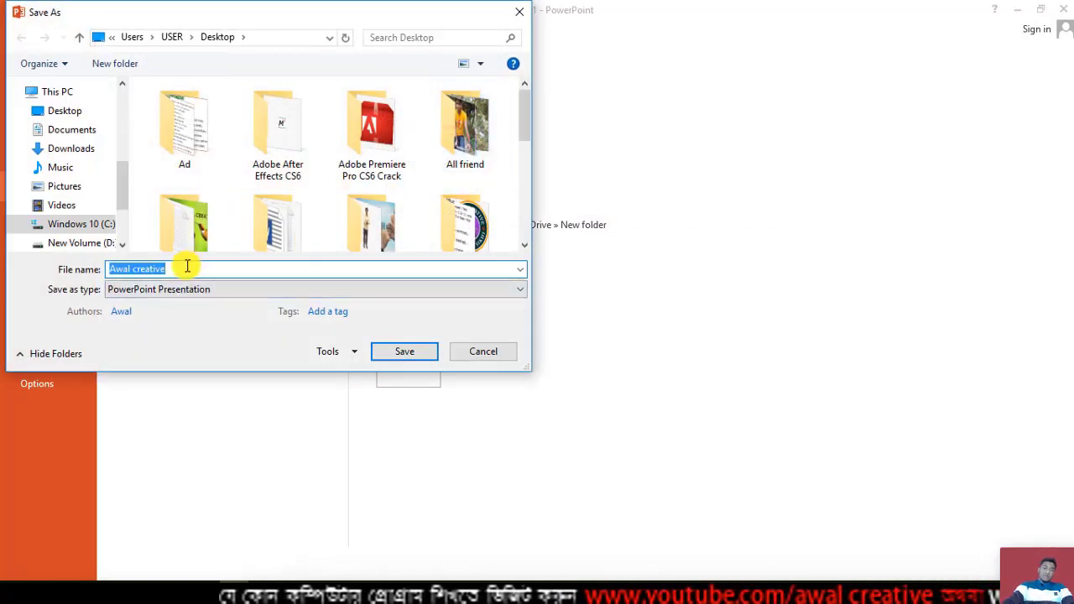
pyautogui.write('nnn')
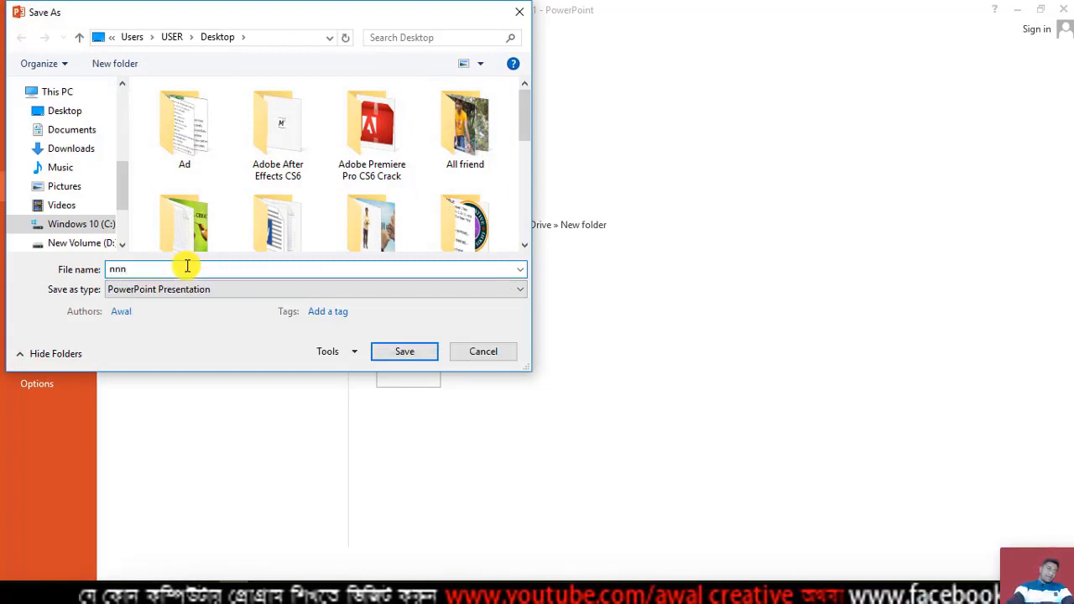
pyautogui.click(419, 350)
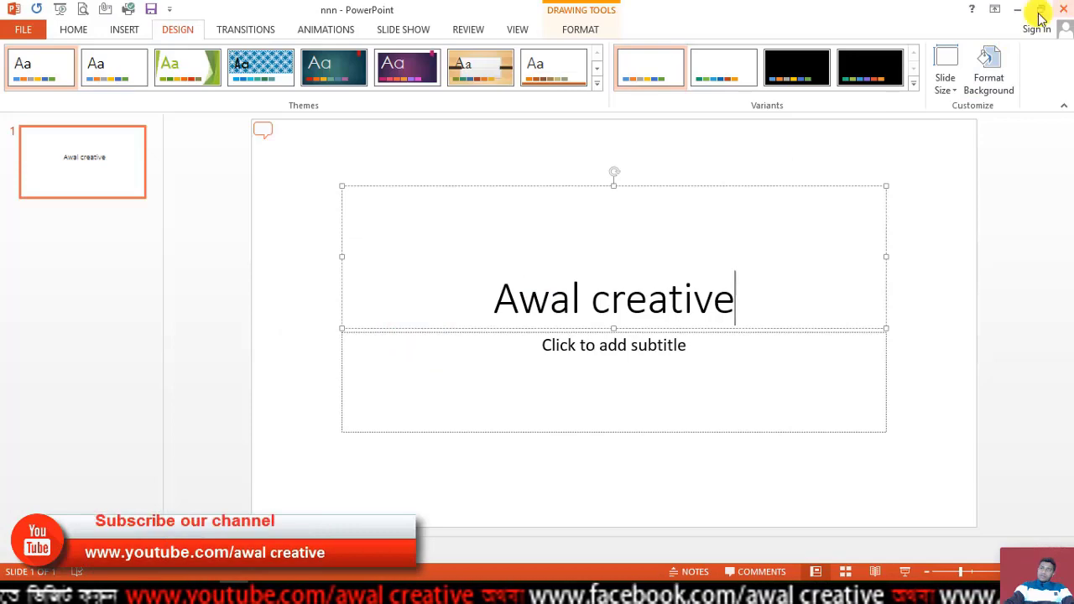
# Minimize PowerPoint, open nnn from its desktop icon, then close it
pyautogui.click(1018, 10)
pyautogui.click(326, 94)
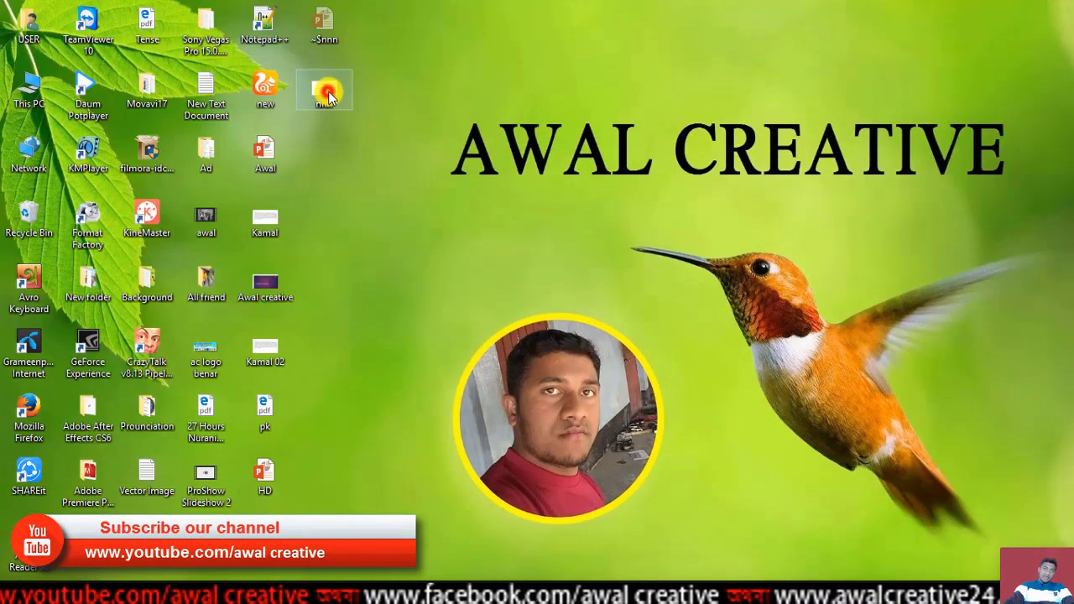
pyautogui.doubleClick(327, 94)
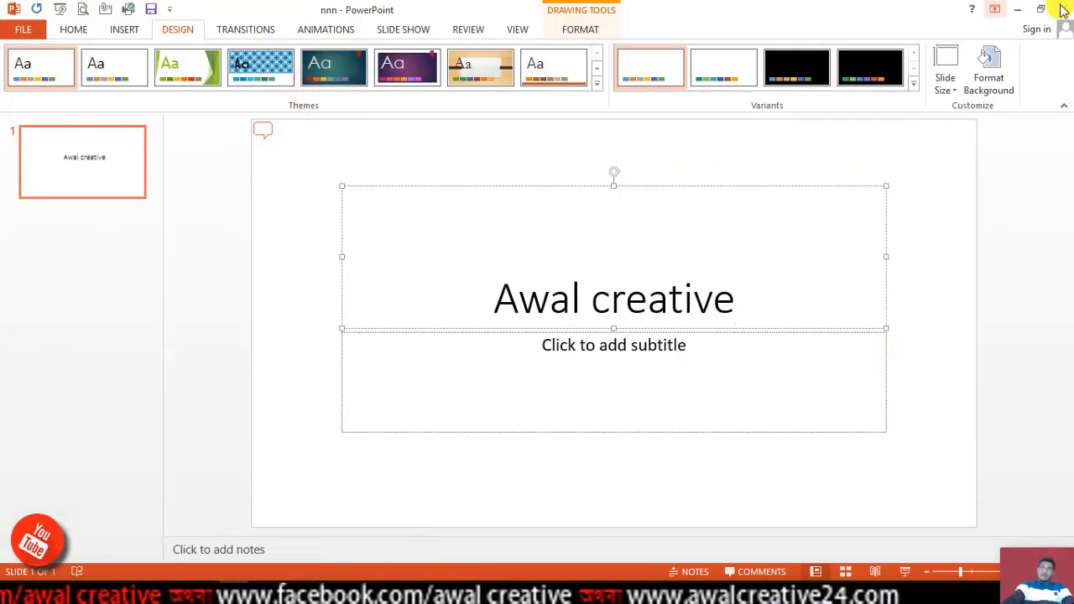
pyautogui.click(1062, 8)
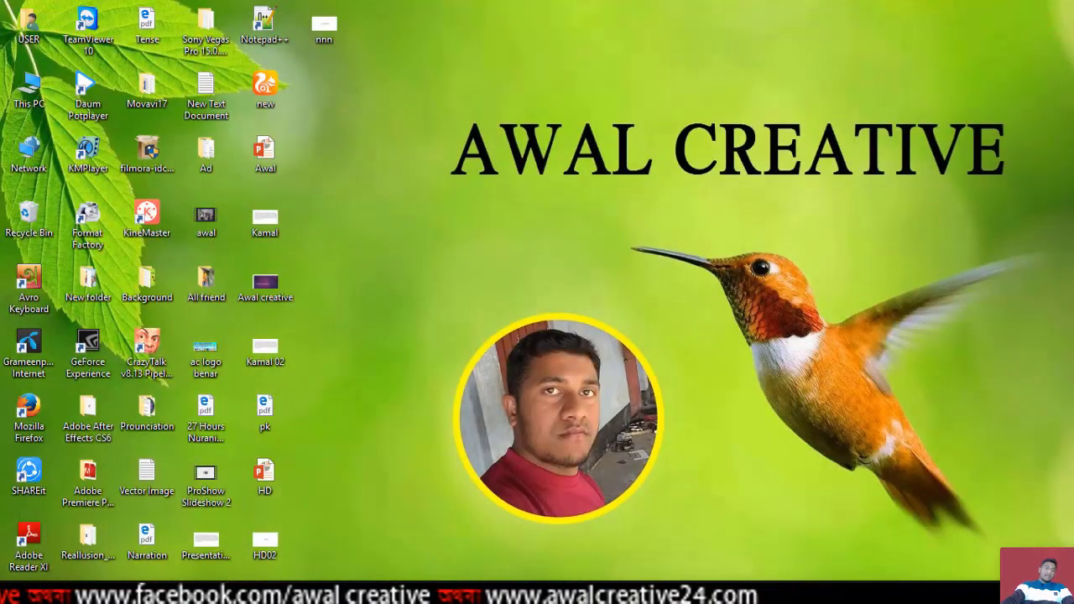
# Relaunch PowerPoint, reopen nnn from the desktop, and show its File Info page
pyautogui.doubleClick(246, 567)
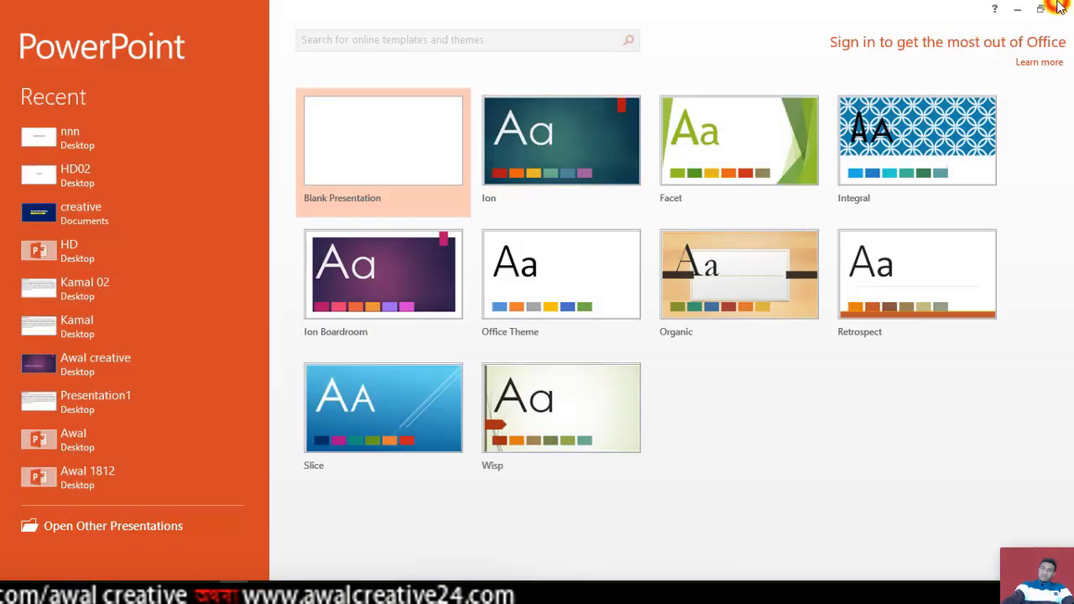
pyautogui.click(1061, 7)
pyautogui.doubleClick(324, 23)
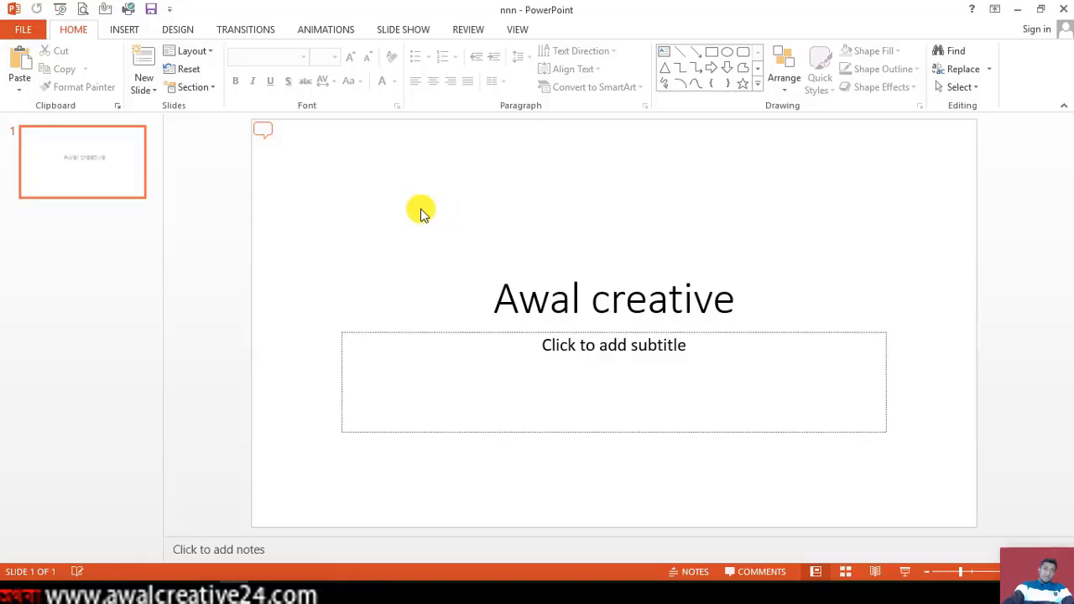
pyautogui.click(21, 31)
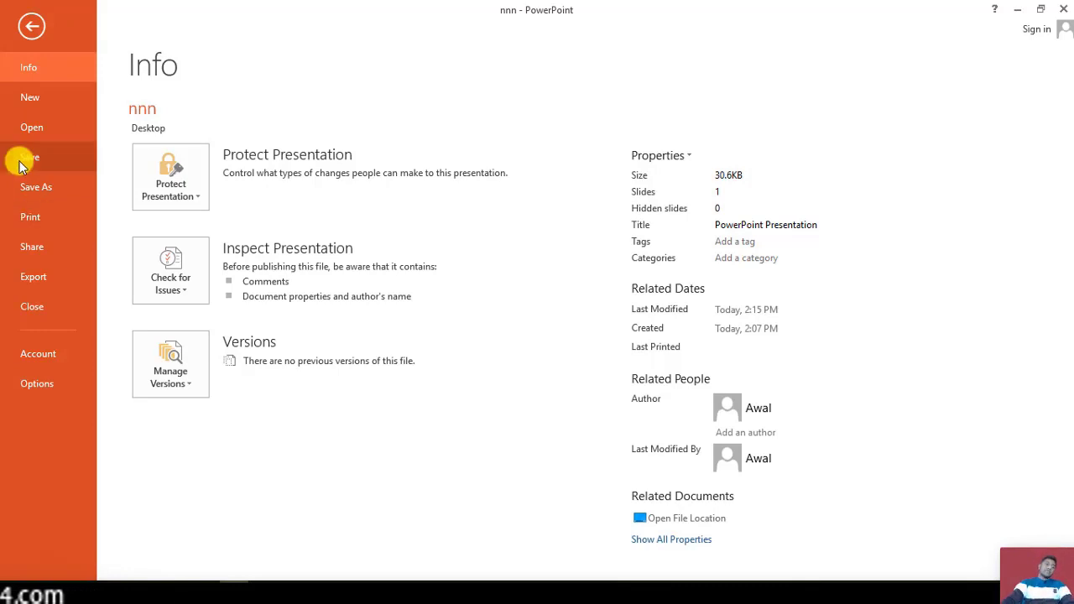
# Inspect the Printer and Print All Slides dropdowns without changes, then view Share options
pyautogui.click(43, 216)
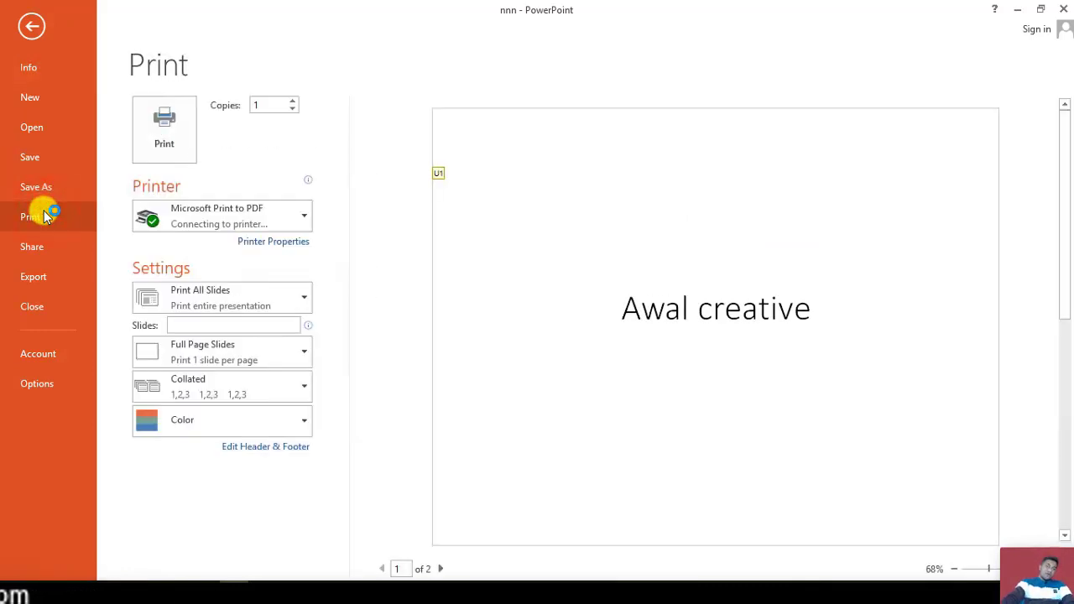
pyautogui.click(307, 220)
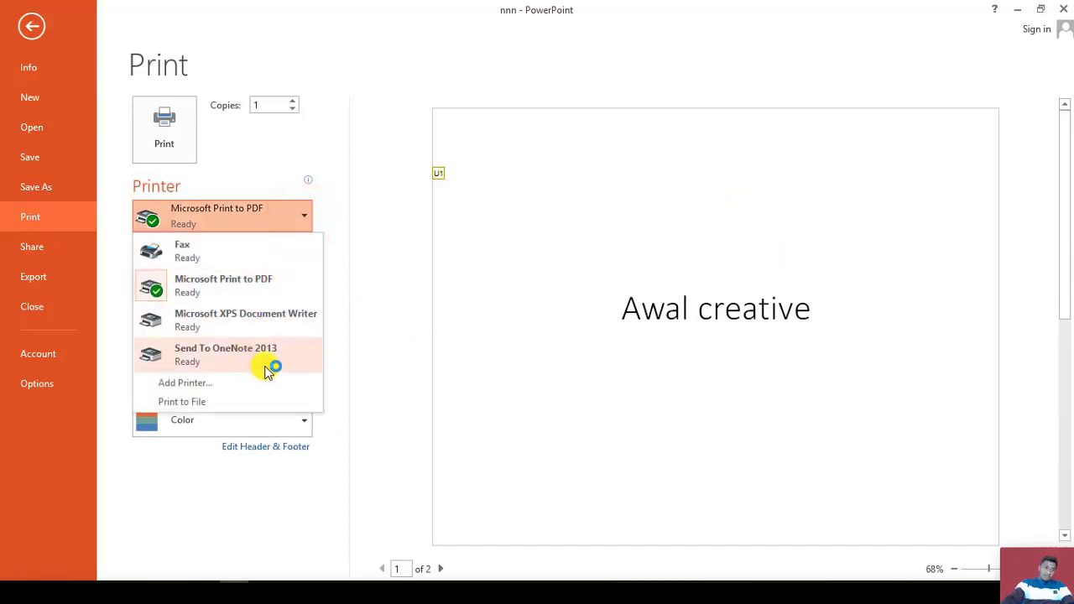
pyautogui.click(307, 221)
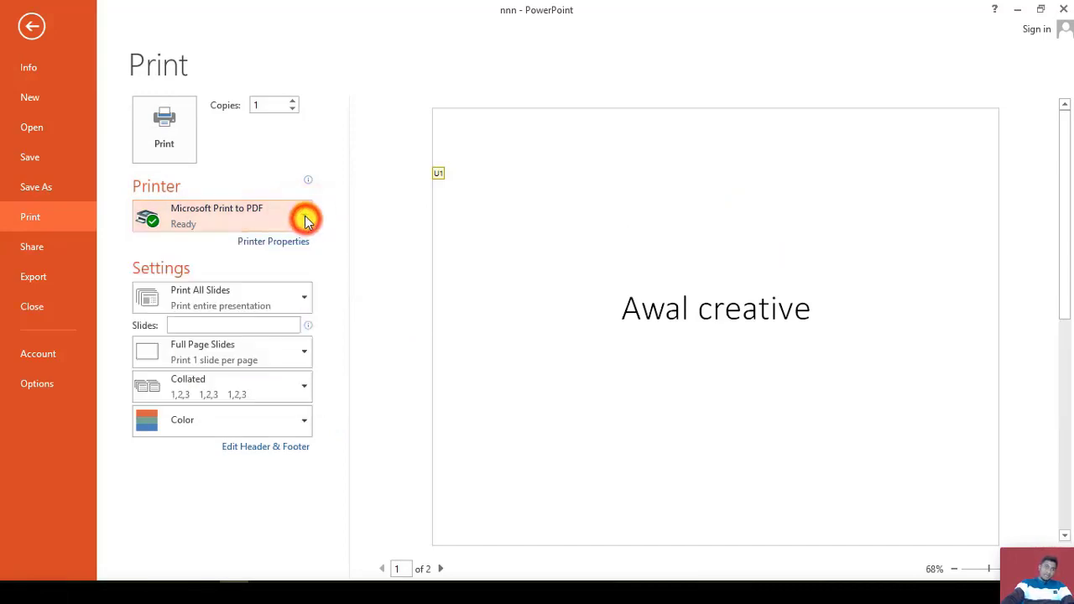
pyautogui.click(305, 299)
pyautogui.click(306, 299)
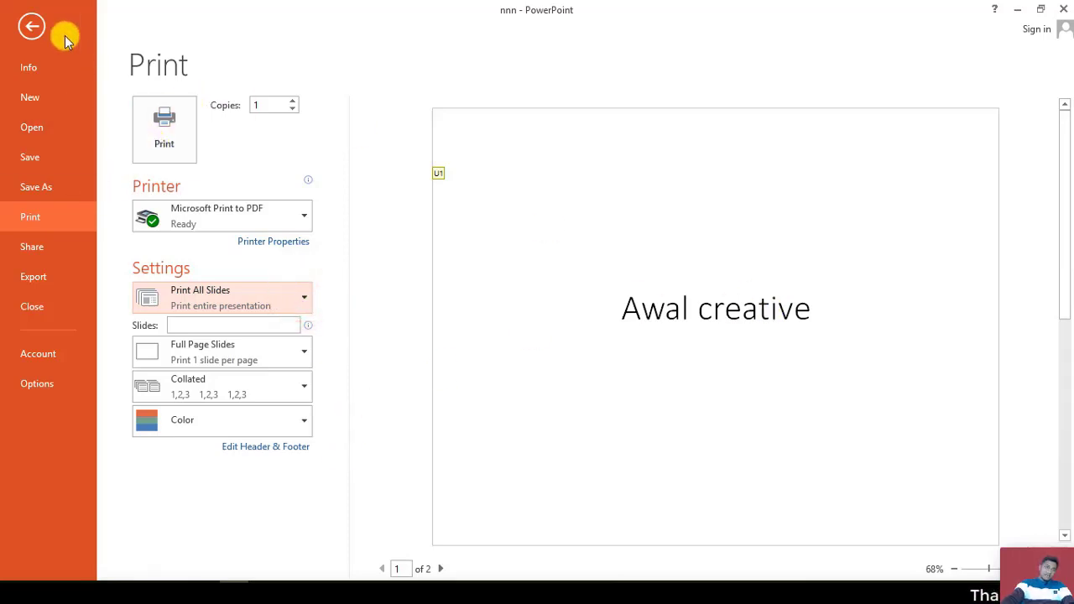
pyautogui.click(47, 249)
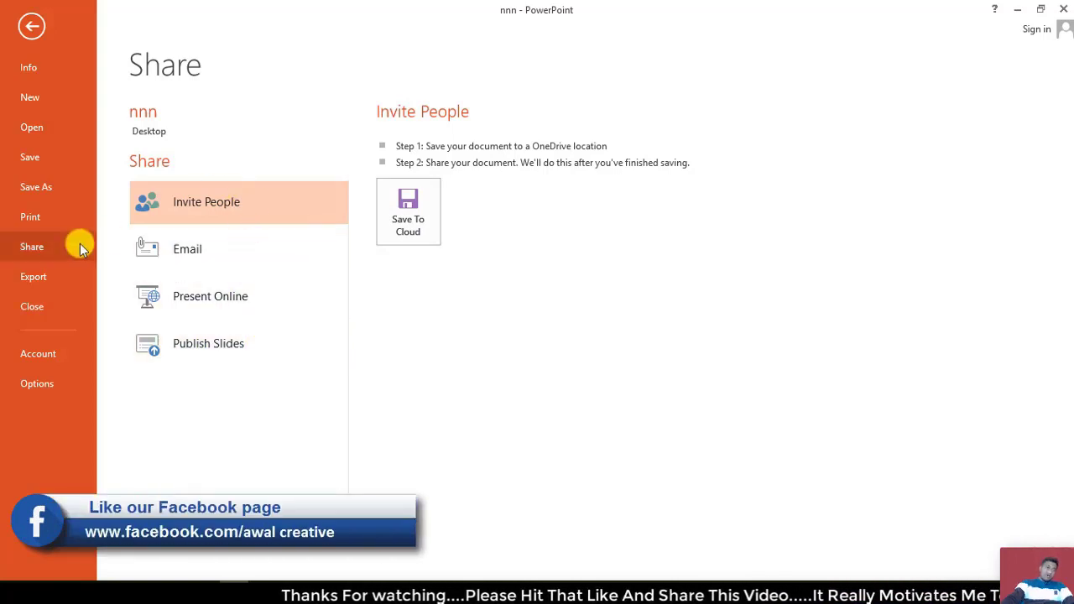
# Look at Export's Create a Video options, then go back to the Awal creative slide
pyautogui.click(34, 278)
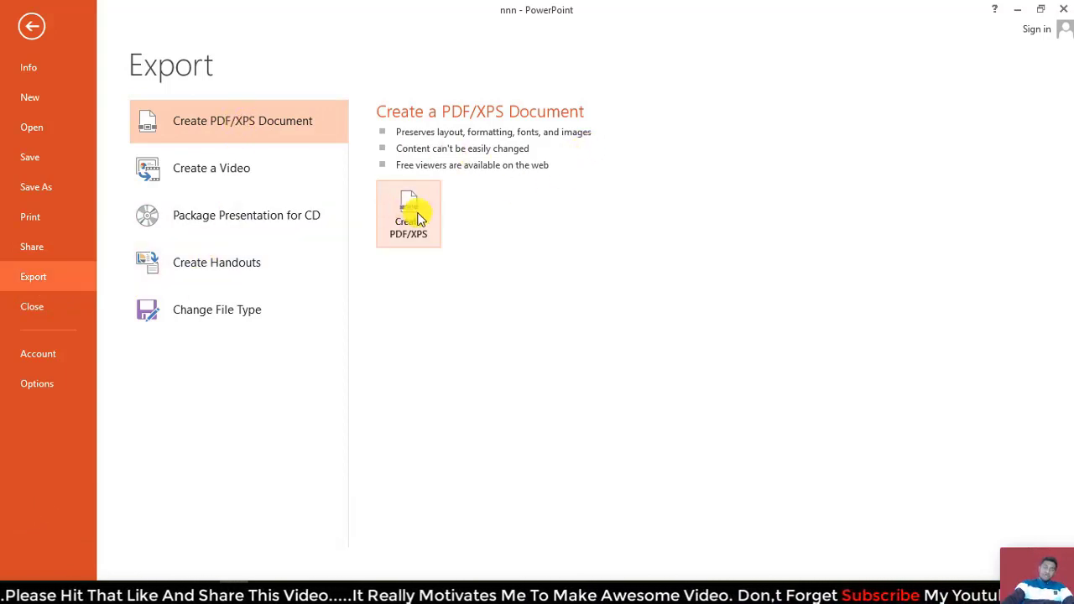
pyautogui.click(234, 172)
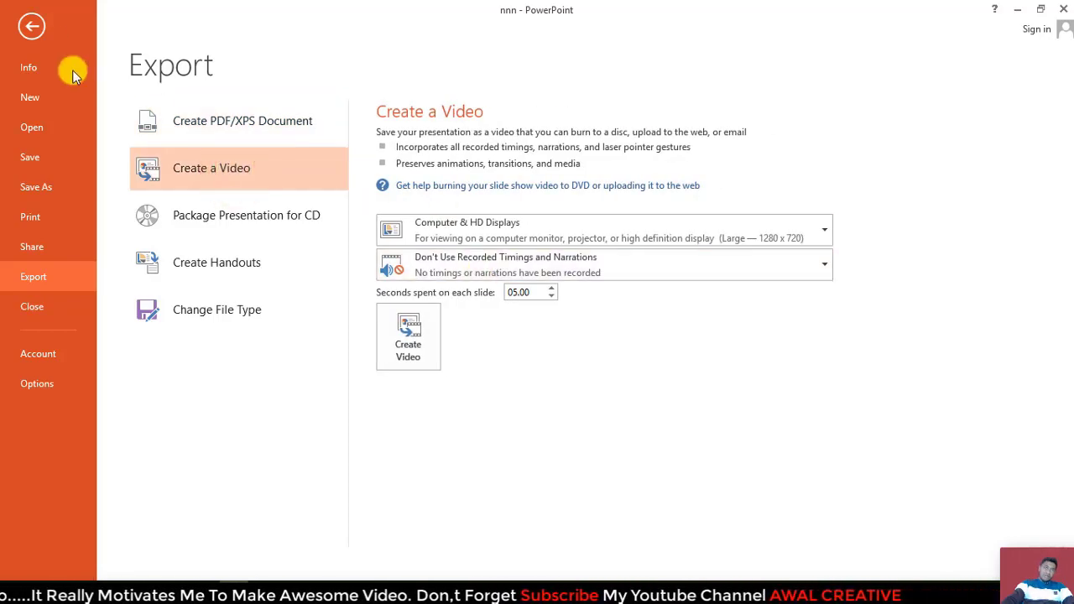
pyautogui.click(34, 25)
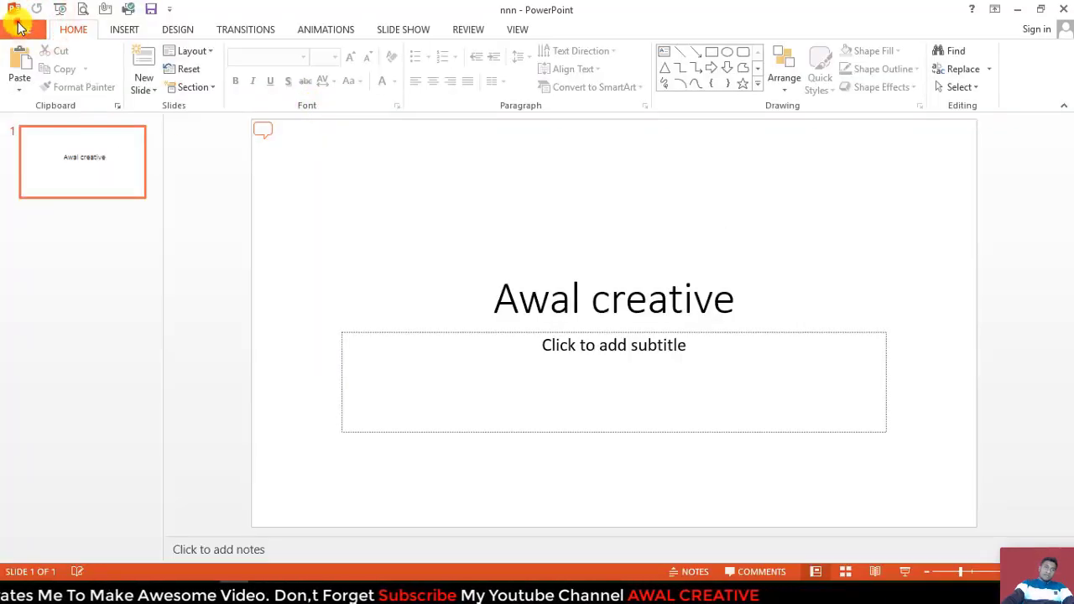
# Review the Export choices in Backstage, then return to nnn's Info page
pyautogui.click(22, 26)
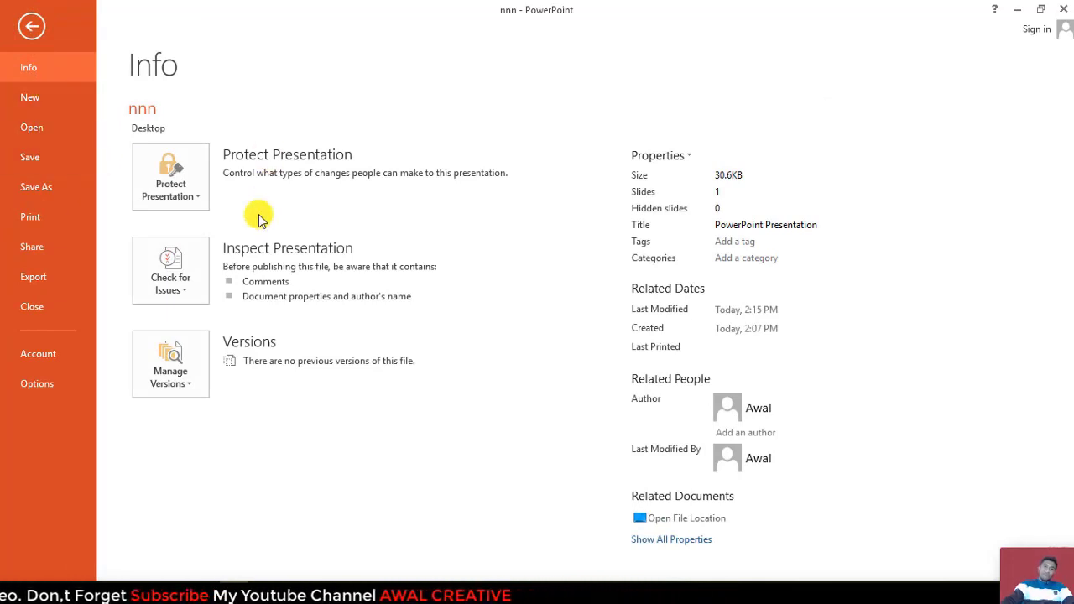
pyautogui.click(60, 277)
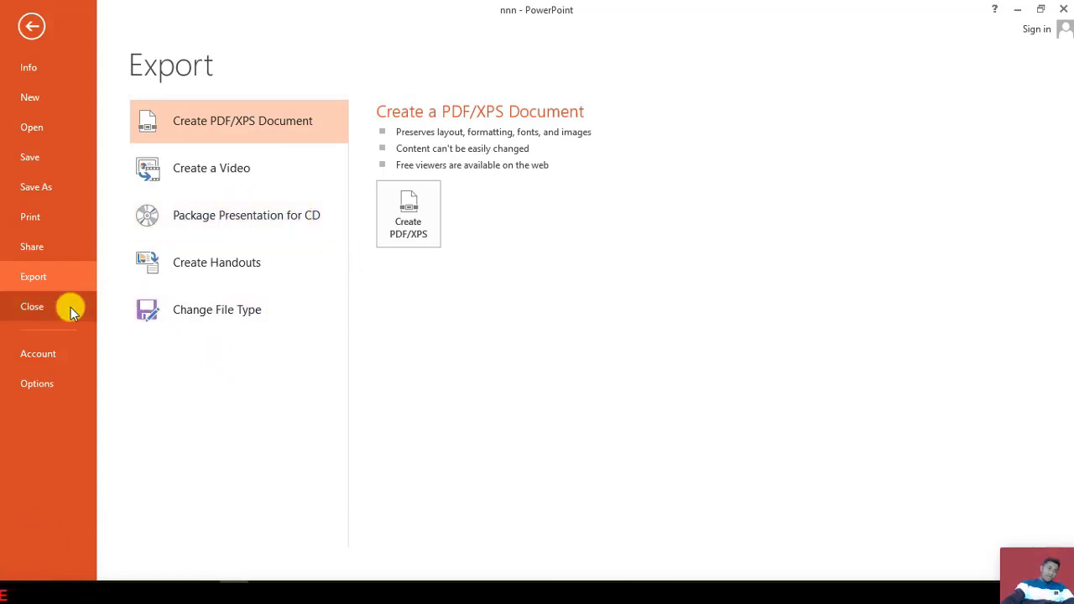
pyautogui.click(271, 375)
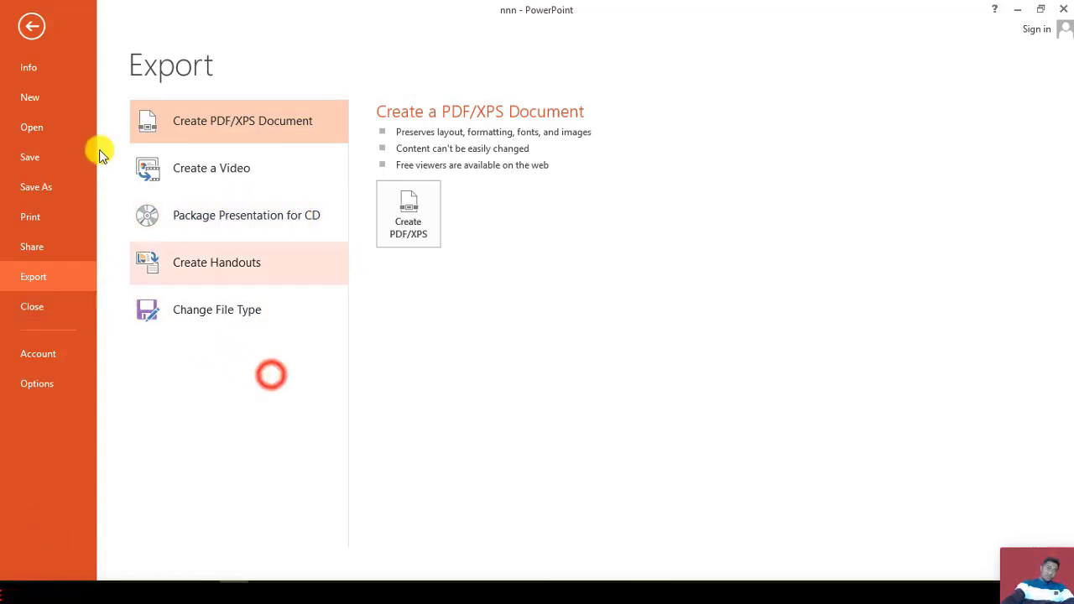
pyautogui.click(32, 26)
pyautogui.click(27, 30)
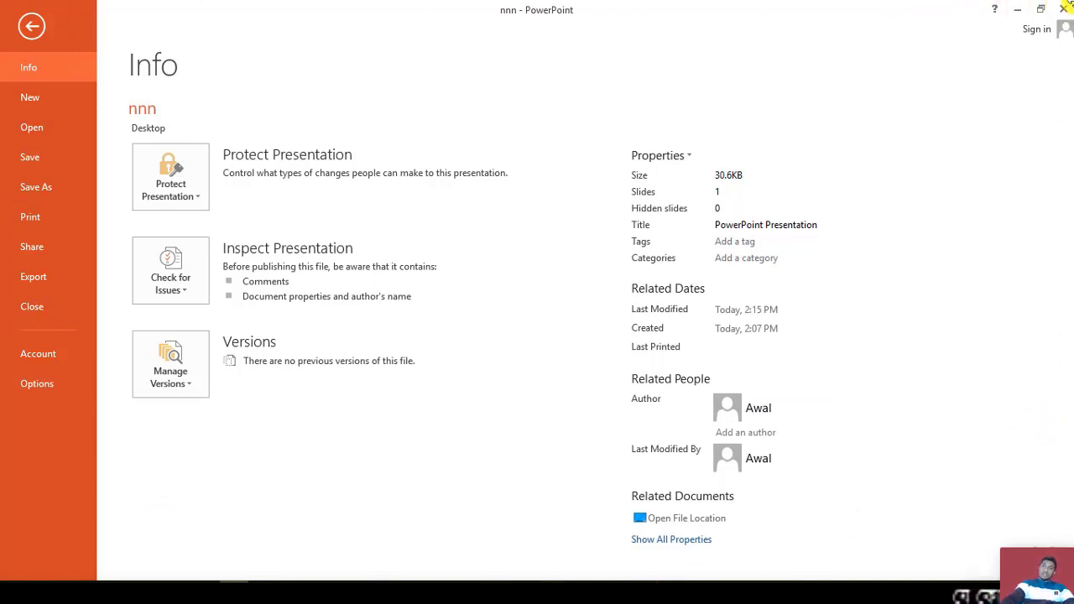
# Close nnn, reopen nnn.pptx from the Desktop, and show its Info page
pyautogui.click(34, 307)
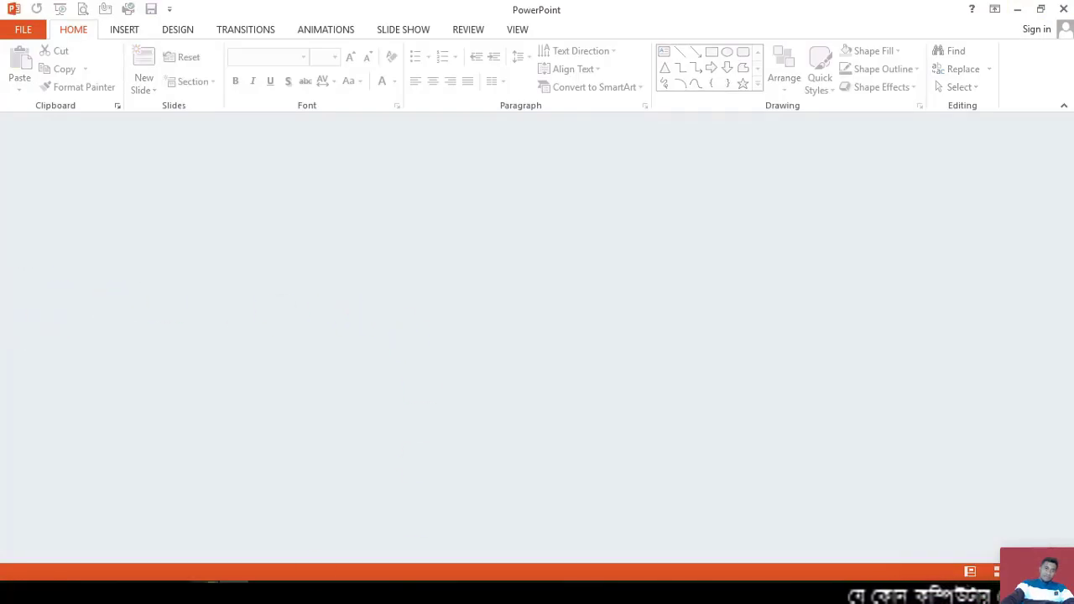
pyautogui.hotkey('alt', 'F4')
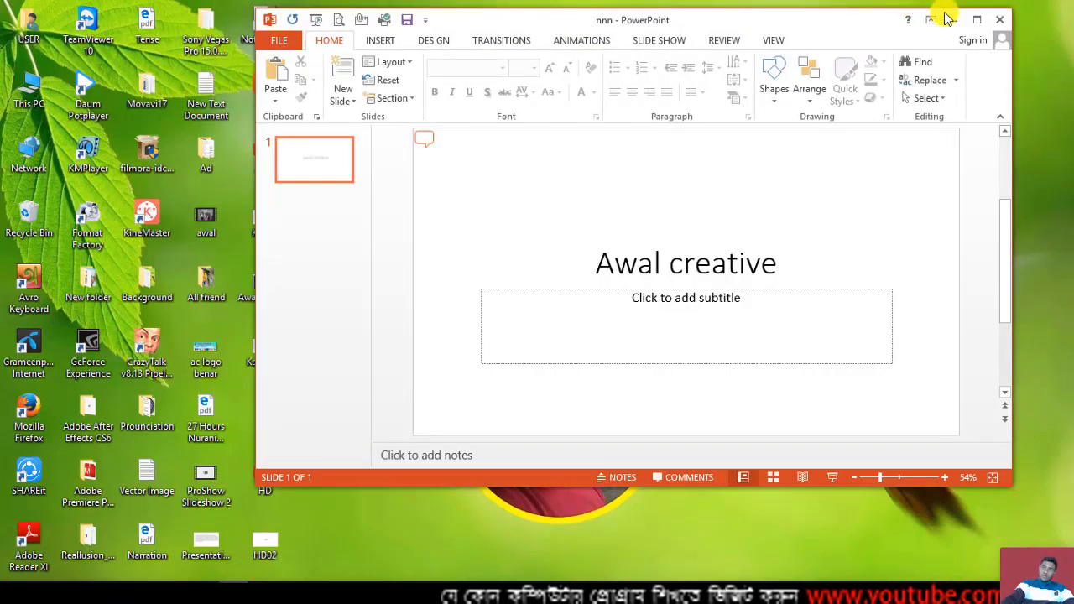
pyautogui.click(980, 19)
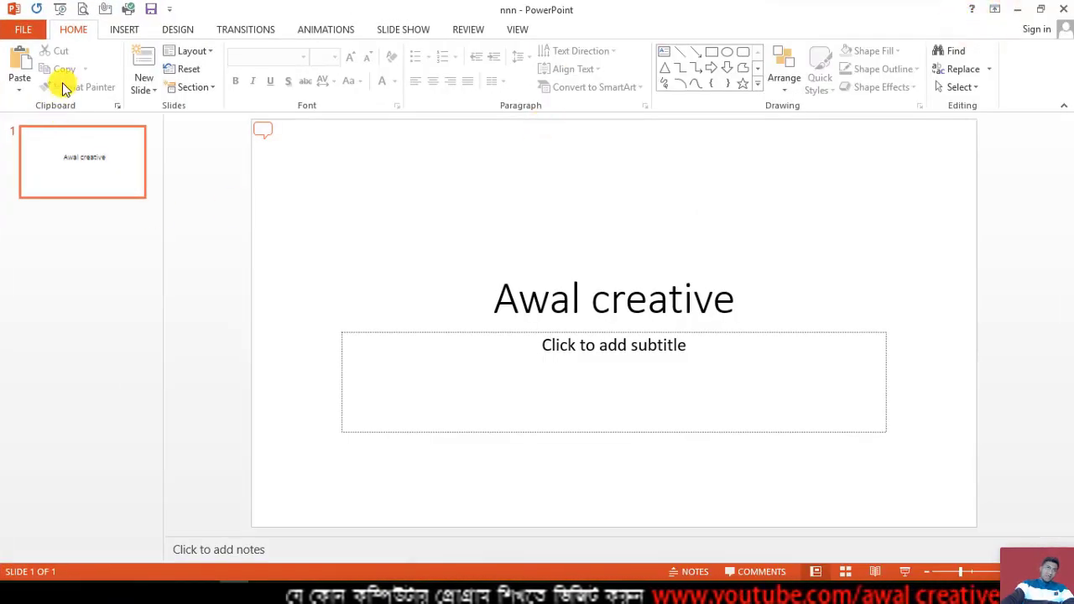
pyautogui.click(23, 30)
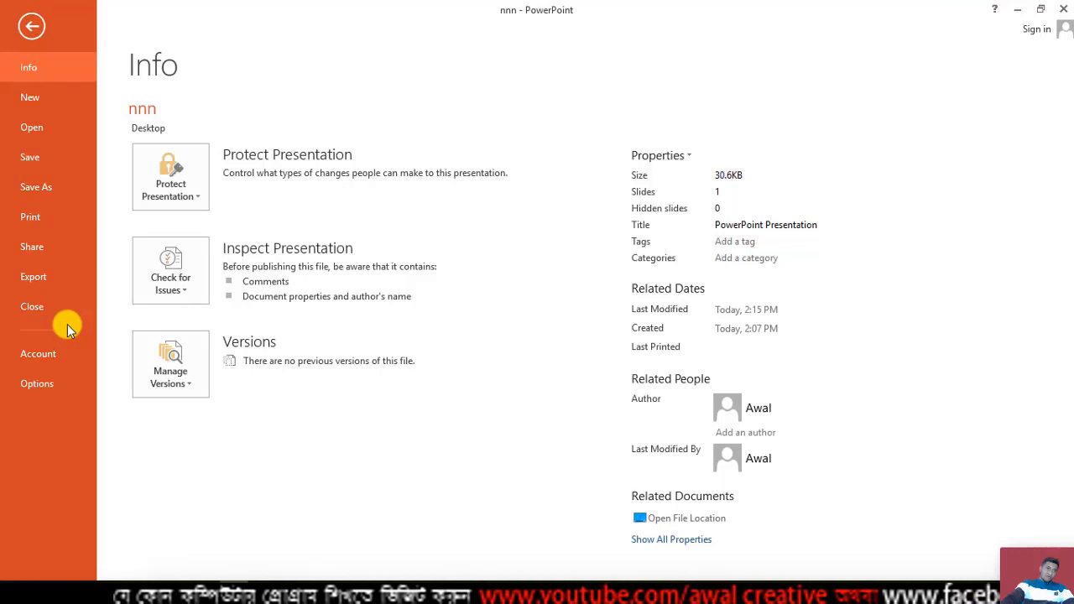
# Check the Account page's product information, then open PowerPoint Options on General
pyautogui.click(52, 347)
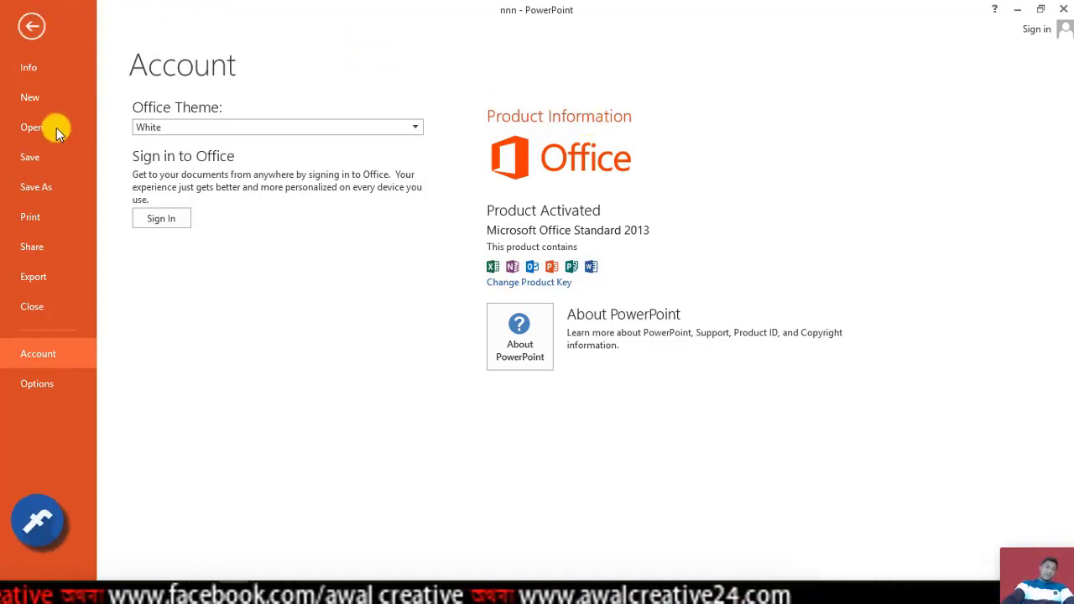
pyautogui.click(52, 384)
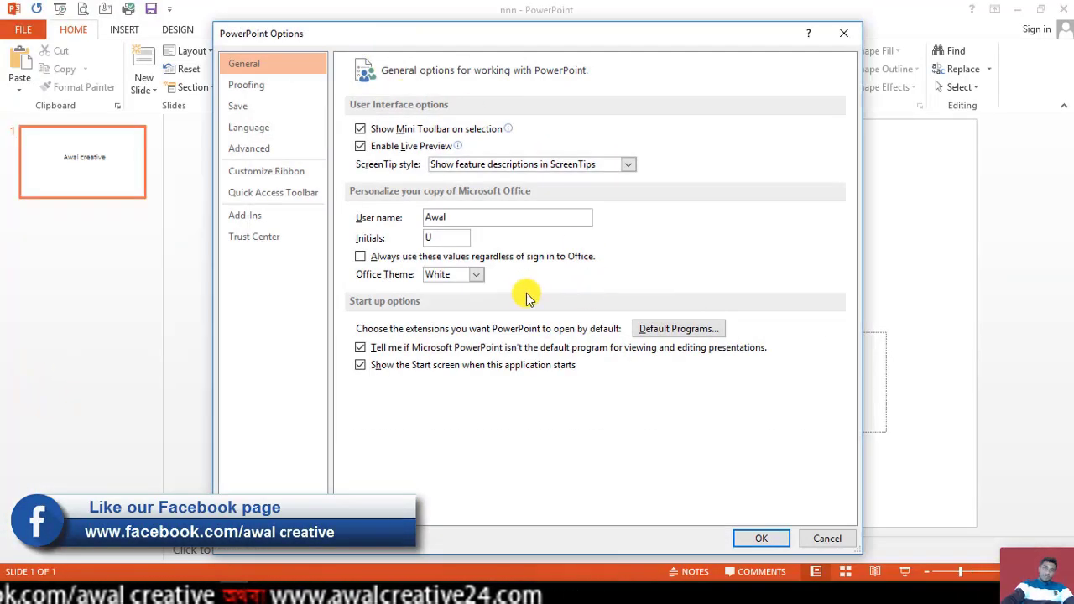
# Replace the existing User name in PowerPoint Options General settings with a new name
pyautogui.moveTo(700, 32); pyautogui.dragTo(725, 36)
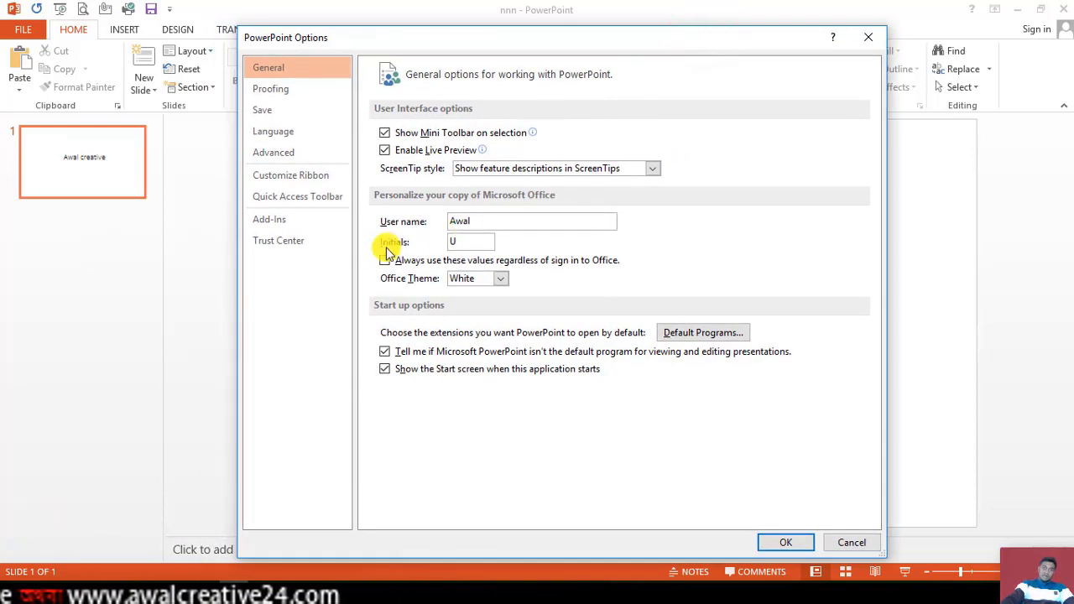
pyautogui.click(599, 217)
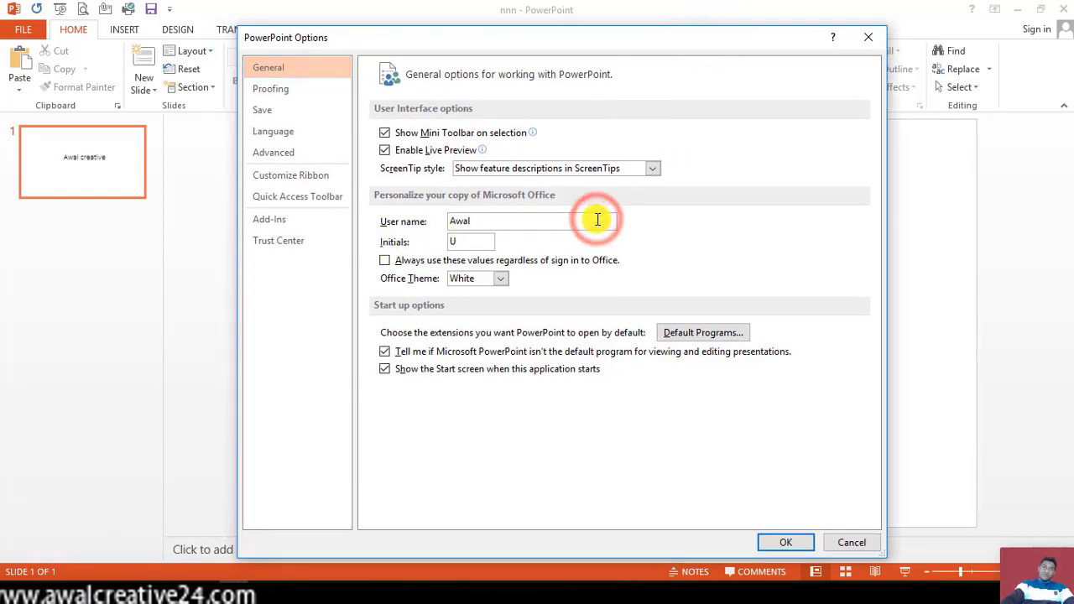
pyautogui.doubleClick(485, 219)
pyautogui.press('BackSpace')
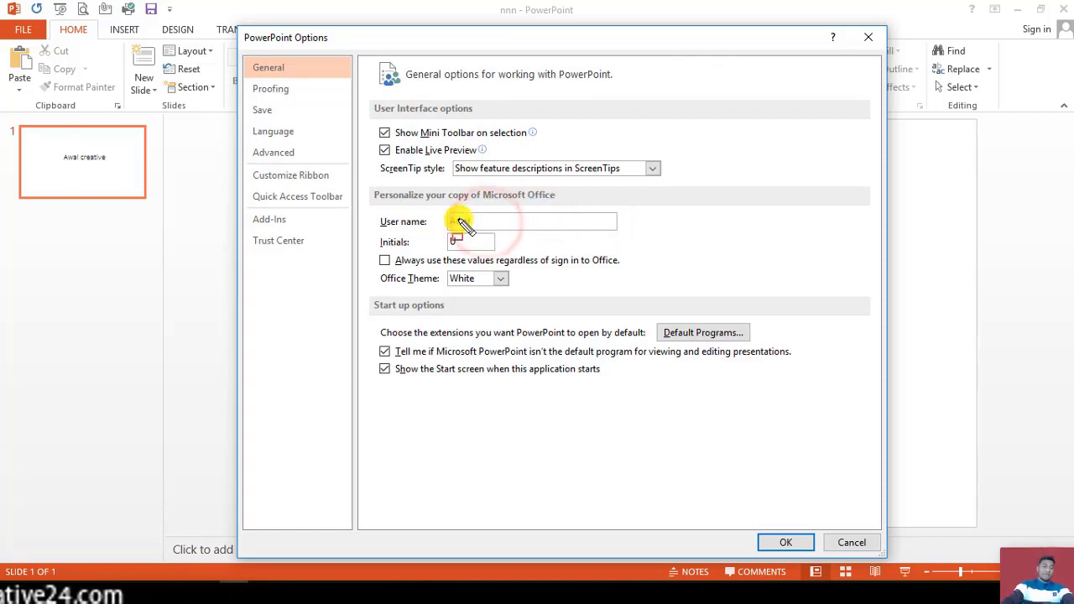
pyautogui.write('Awal')
pyautogui.moveTo(431, 212); pyautogui.dragTo(659, 240)
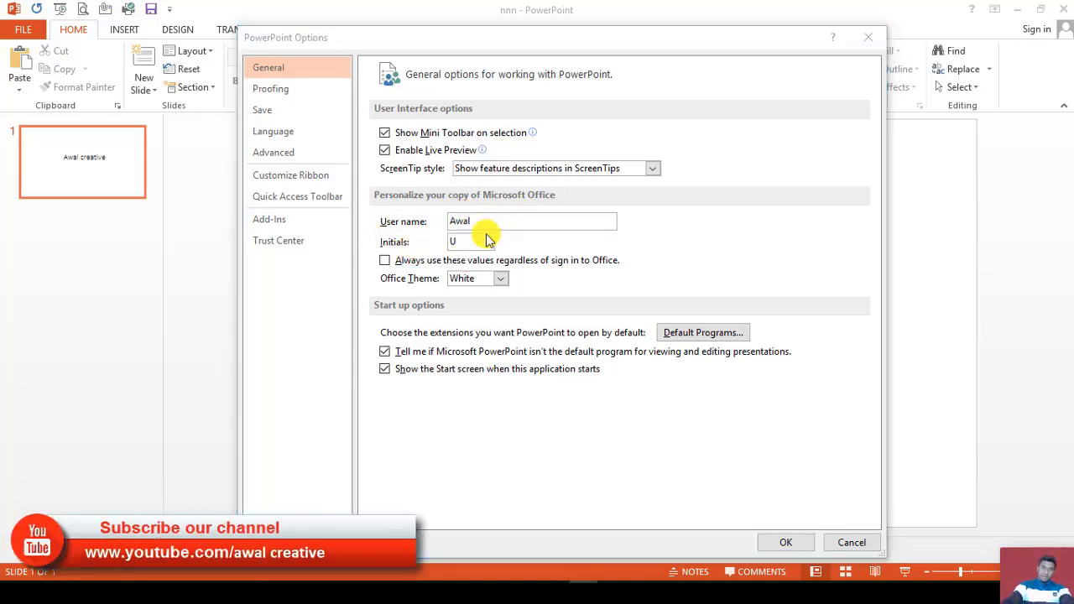
# Keep the Office Theme on White and confirm the options with OK
pyautogui.click(488, 245)
pyautogui.click(501, 280)
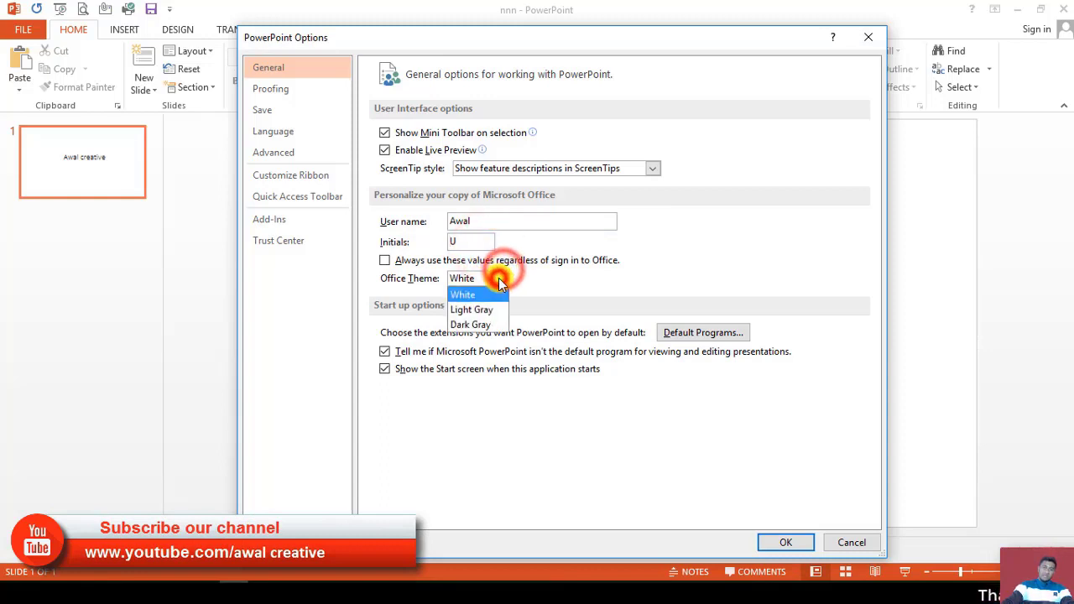
pyautogui.click(499, 279)
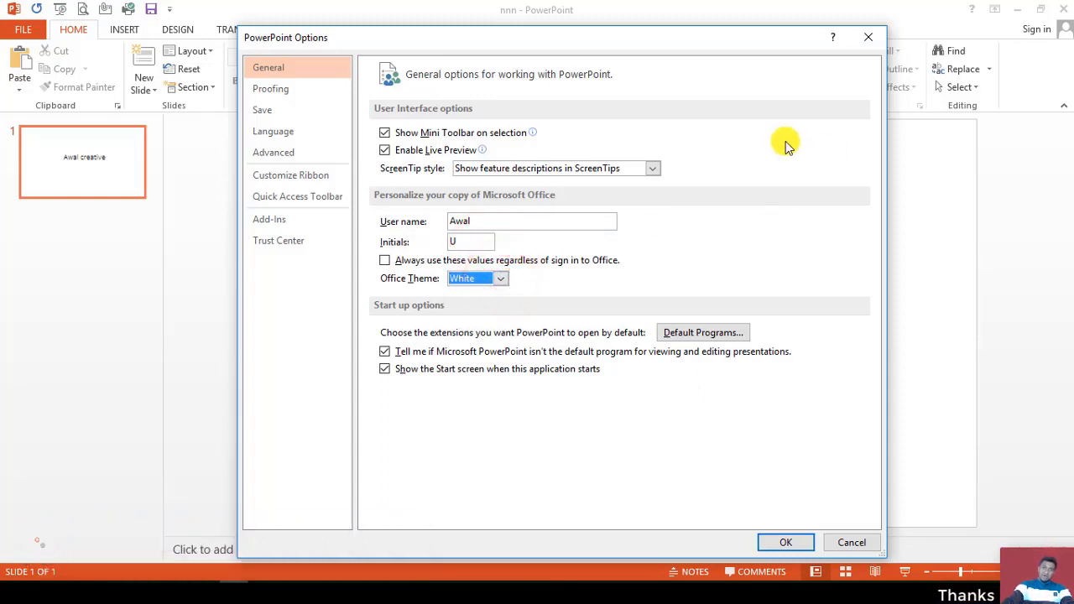
pyautogui.click(789, 541)
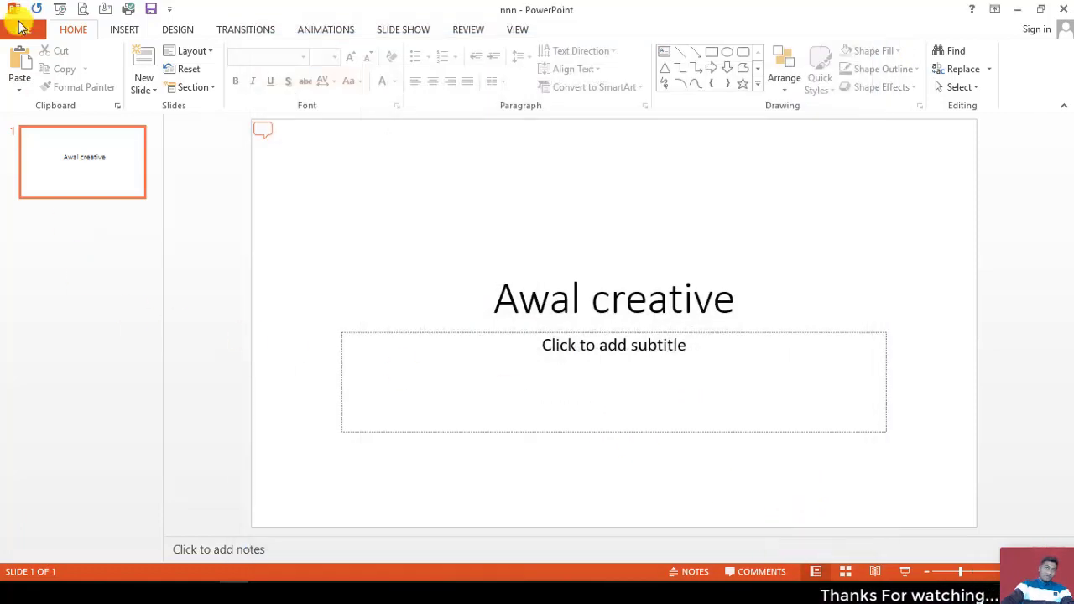
# Open Backstage on nnn's Info page showing Protect Presentation, Inspect Presentation and properties
pyautogui.click(22, 30)
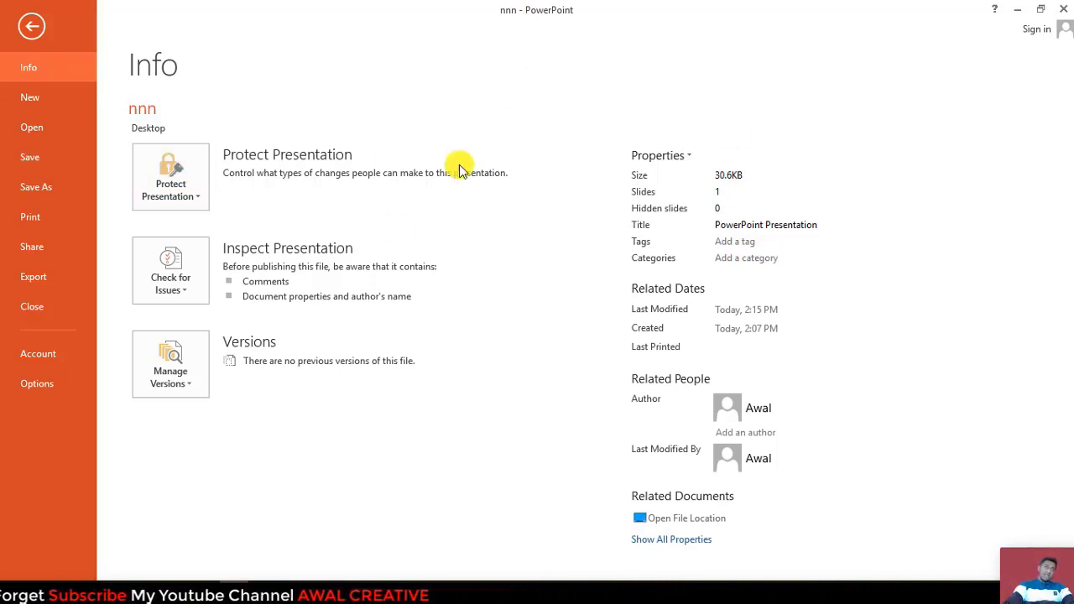
# Open Protect Presentation's Encrypt with Password, cancel it, and return to the slide
pyautogui.click(179, 175)
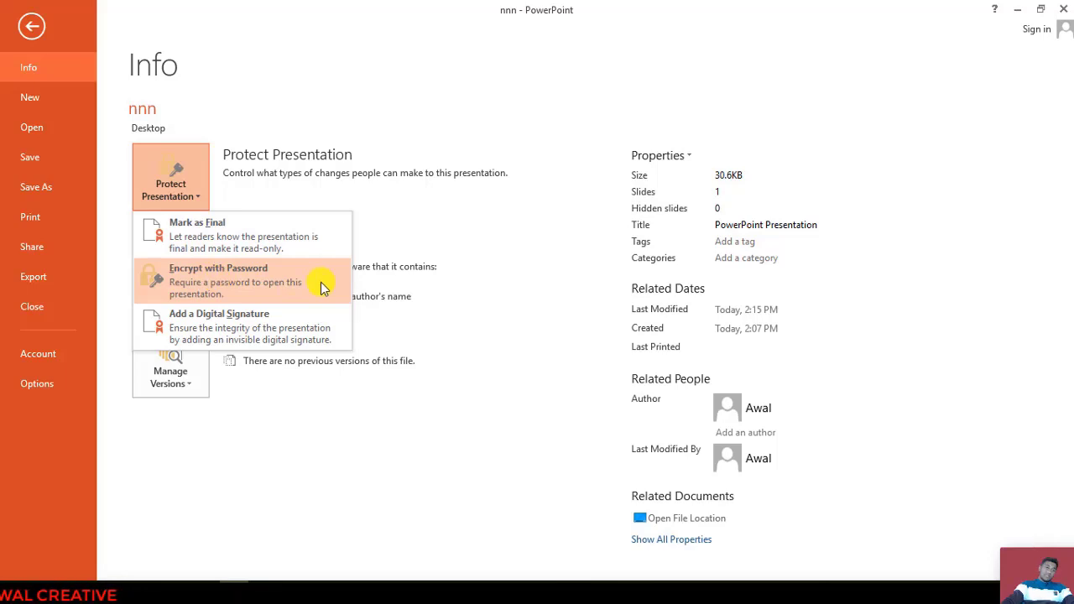
pyautogui.click(178, 281)
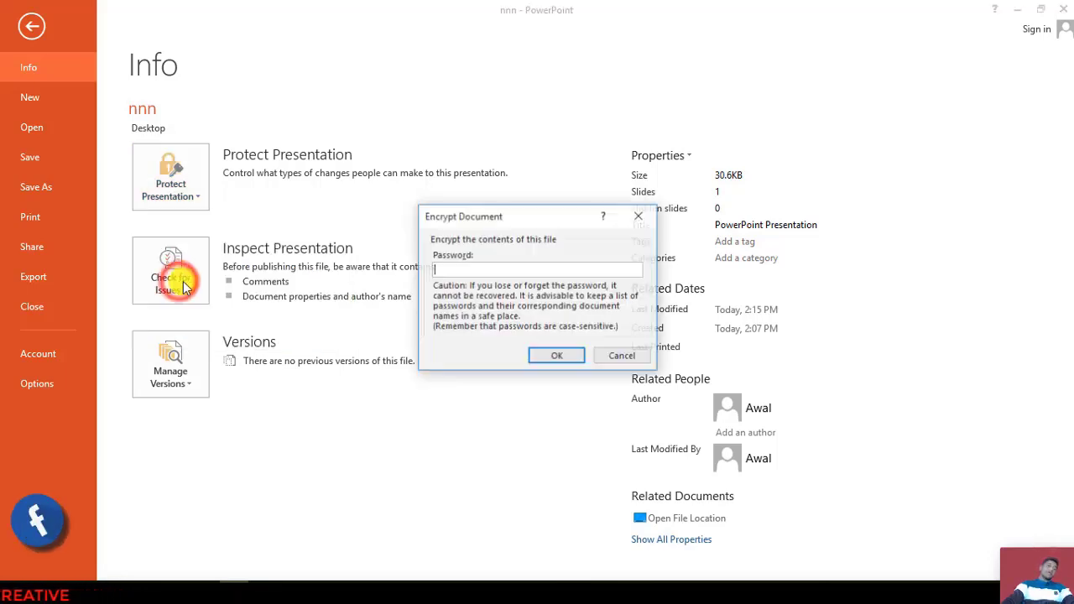
pyautogui.click(636, 217)
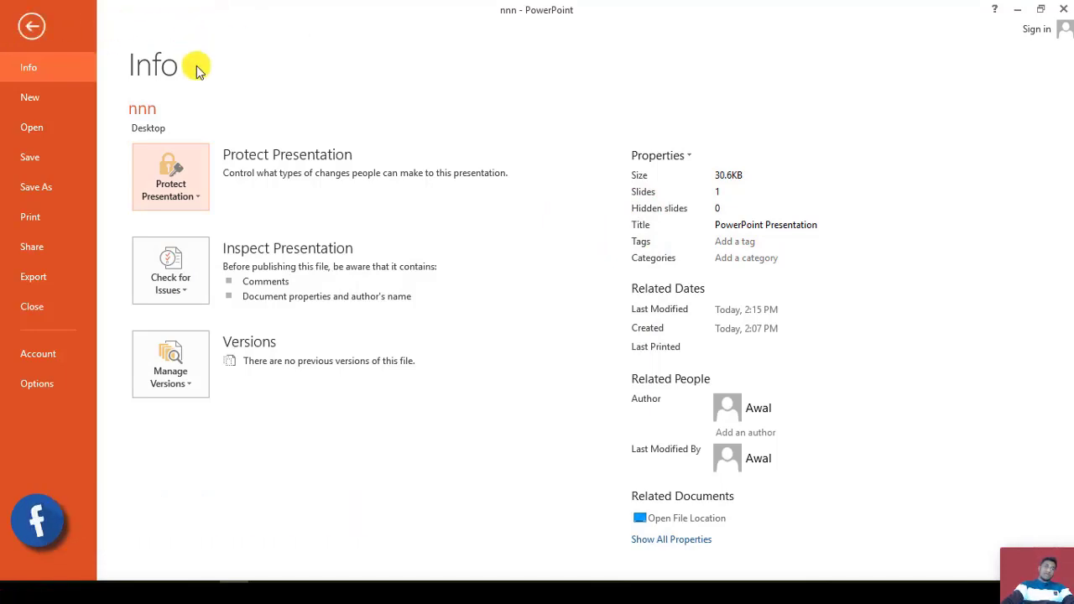
pyautogui.click(31, 26)
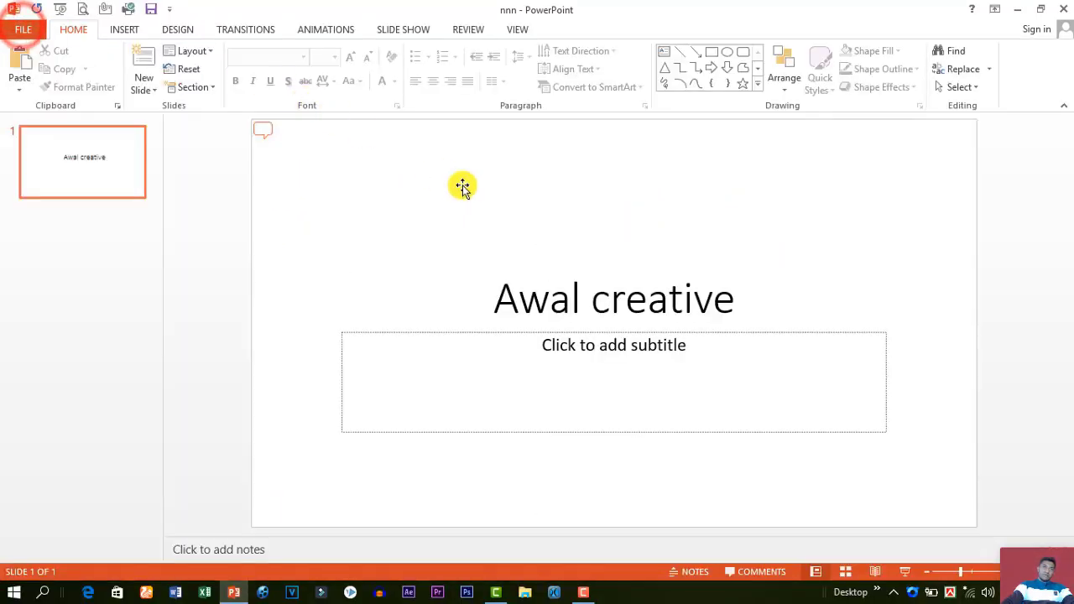